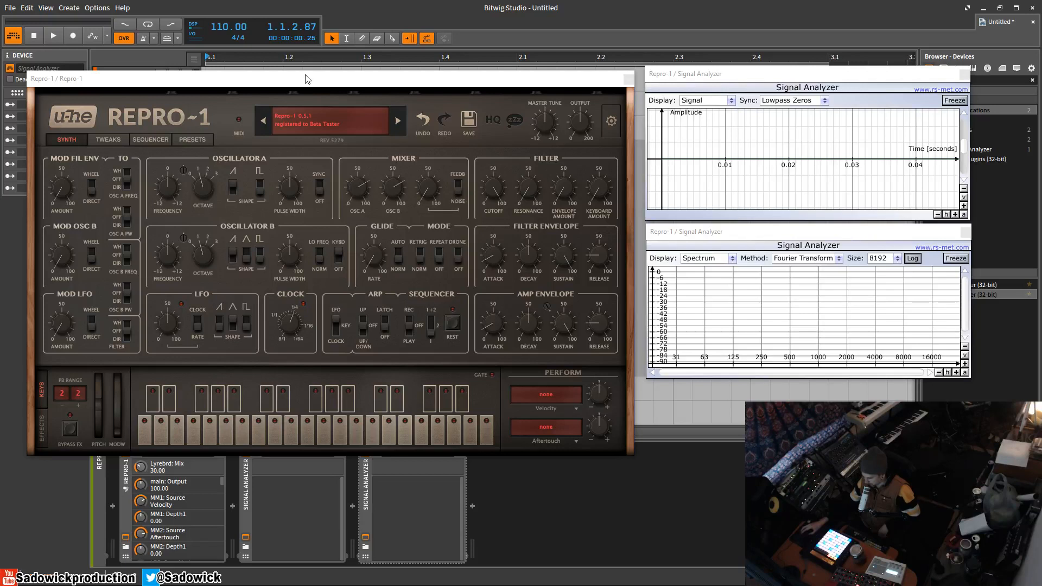
Set the synth's global quality to High Quality.
click(494, 119)
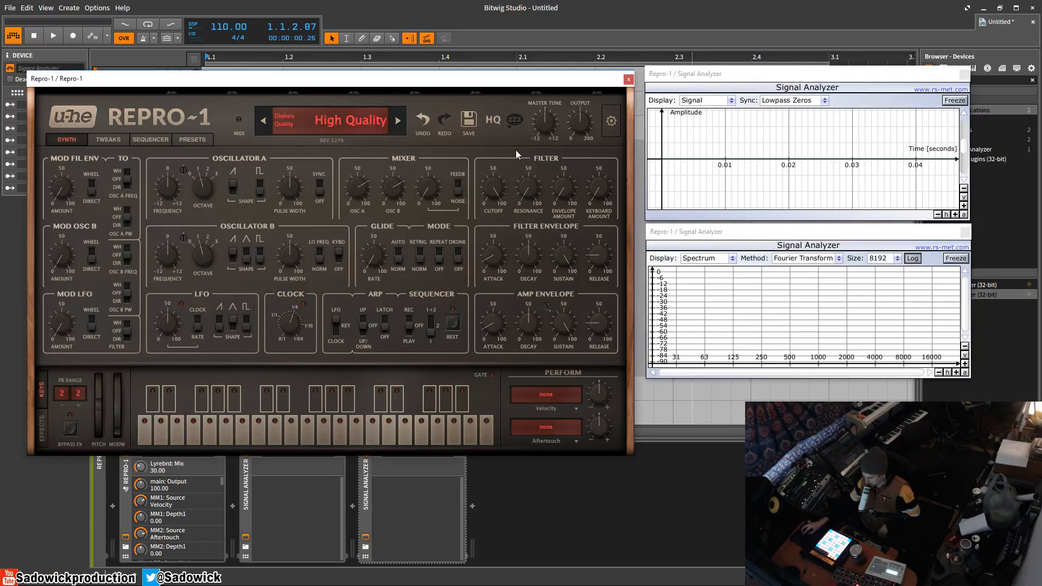
click(516, 119)
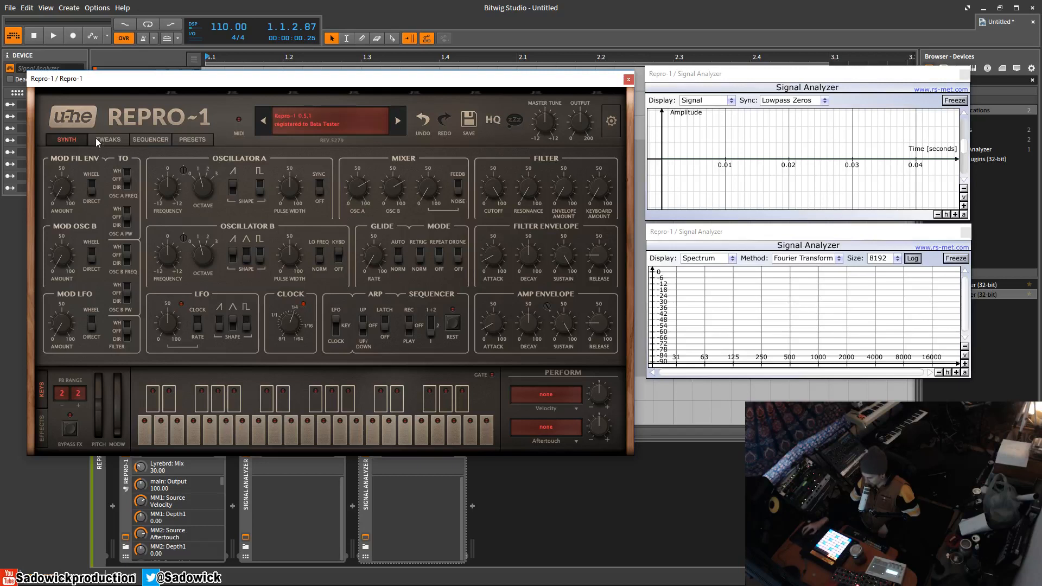
Examine the available models for the filter, the filter envelope and oscillator A on the Tweaks page.
click(110, 142)
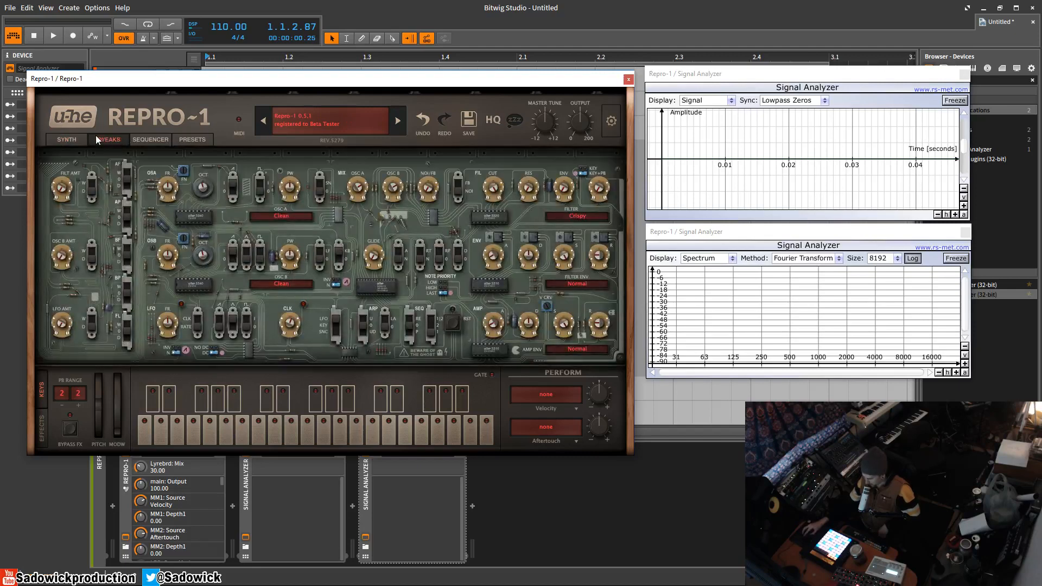
click(586, 218)
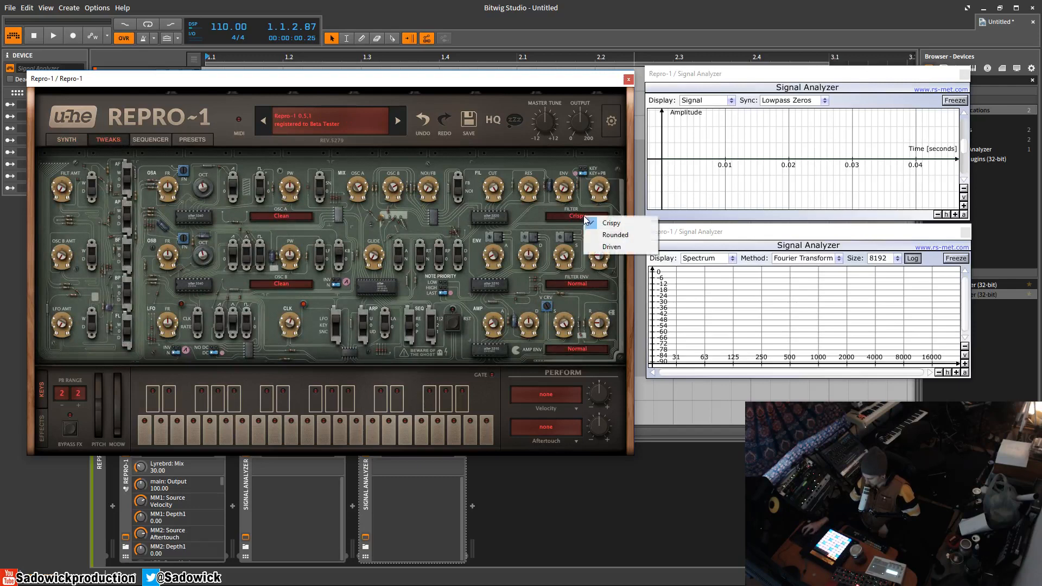
click(627, 211)
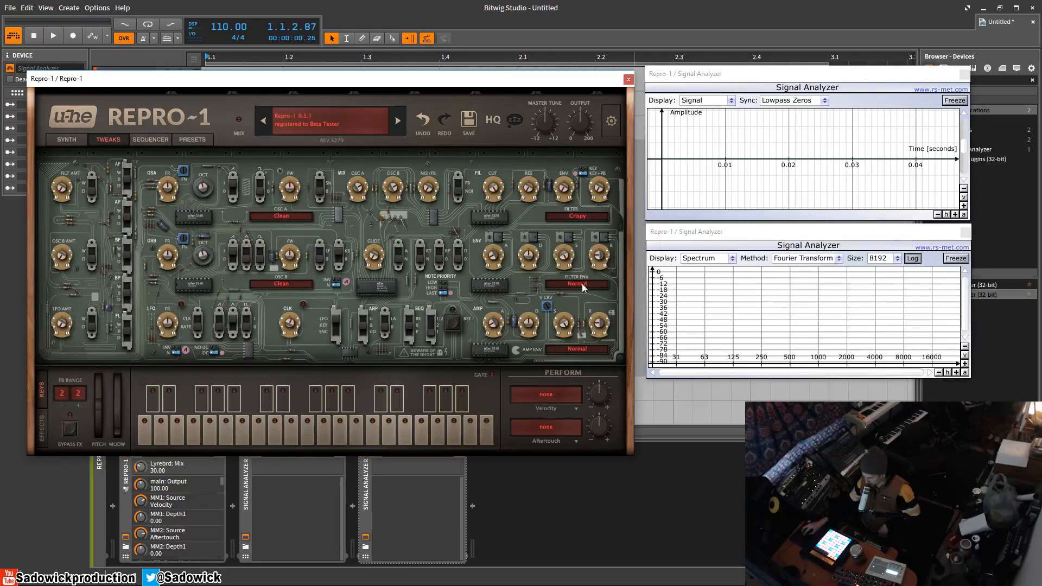
click(579, 283)
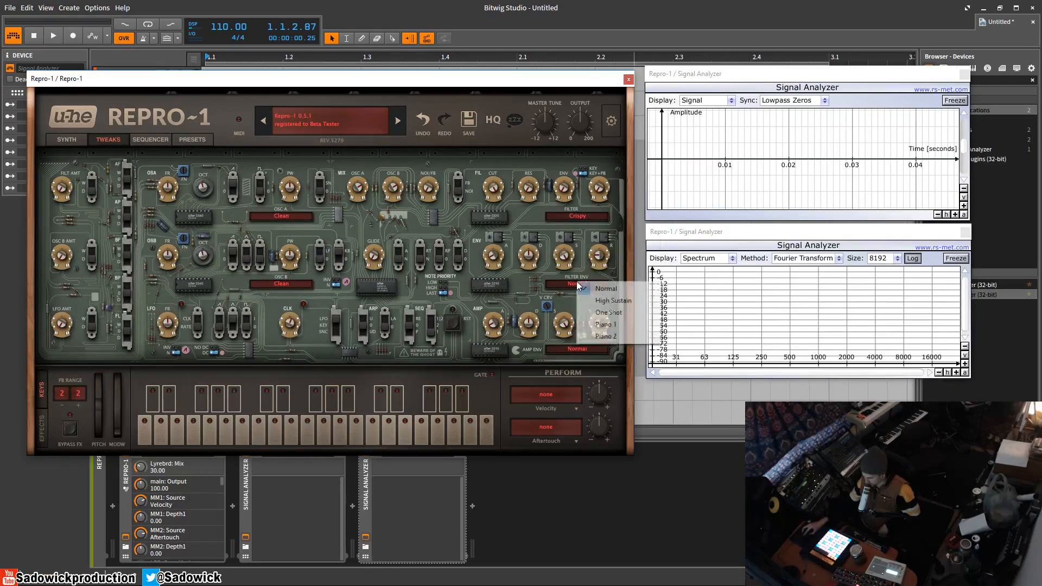
click(622, 272)
click(295, 218)
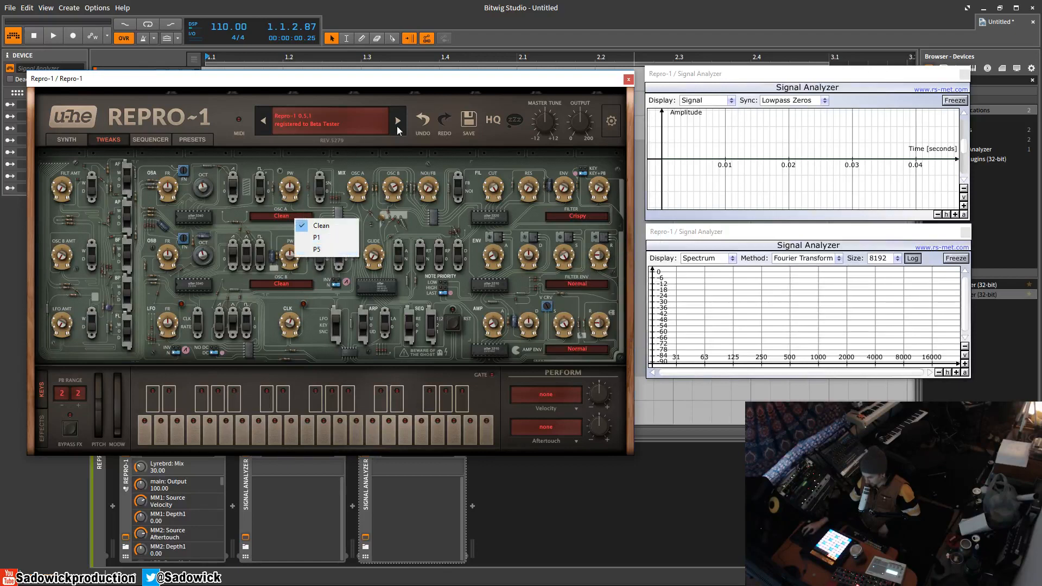
Look over the Sequencer and Presets pages and return to the Synth page.
click(149, 138)
click(158, 141)
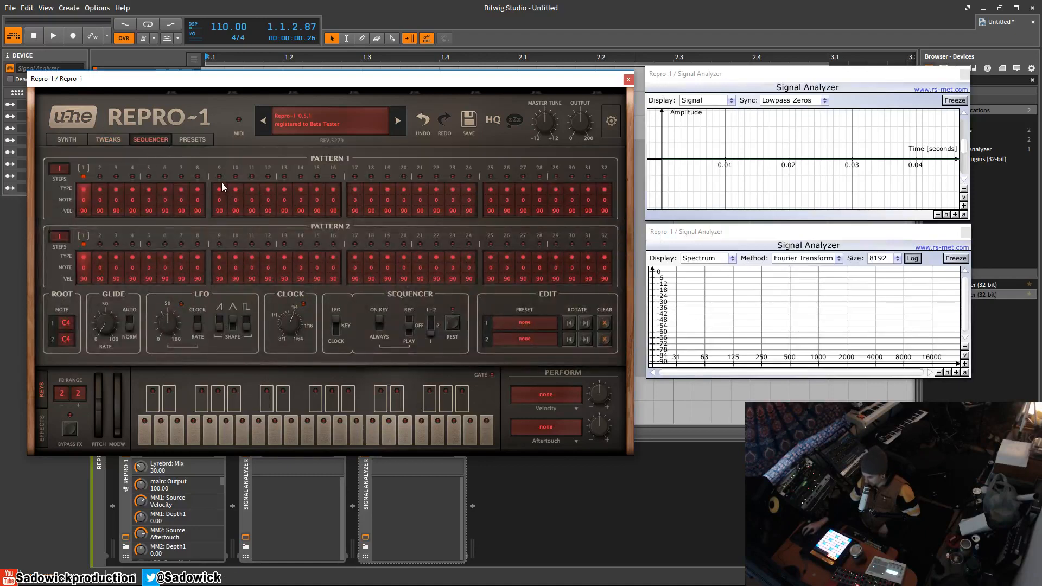
click(189, 139)
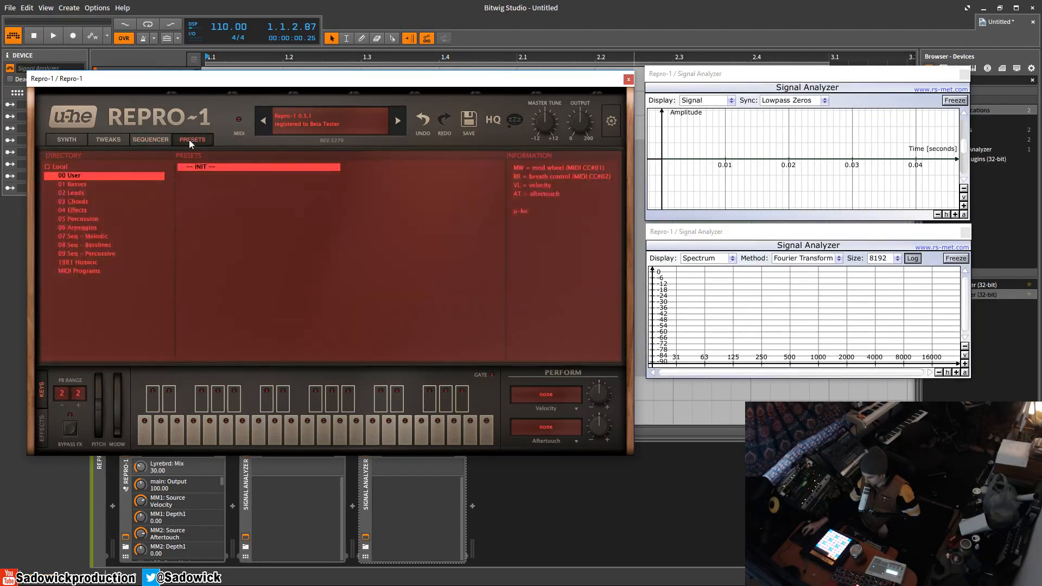
click(67, 141)
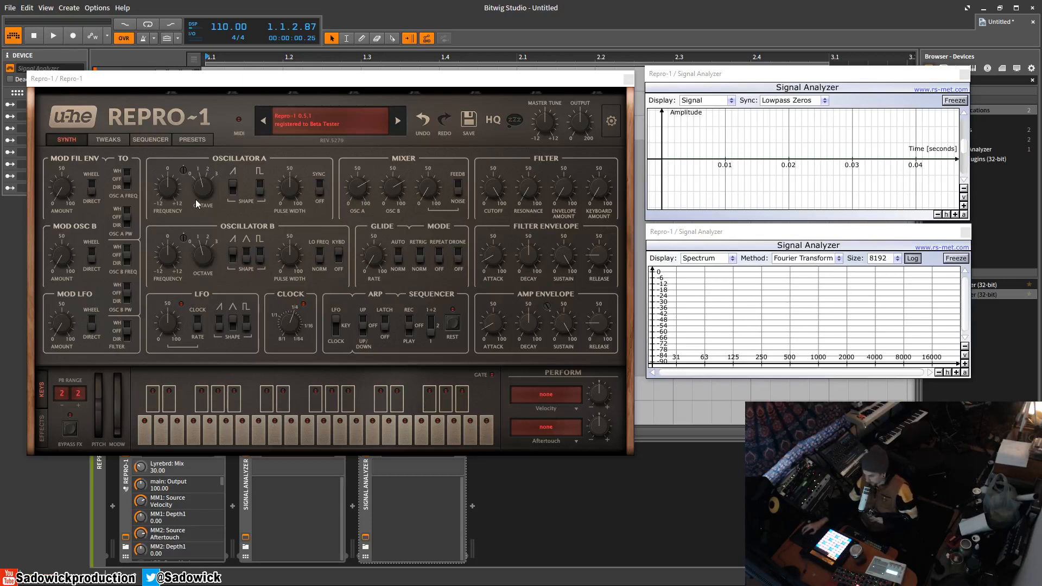
Turn oscillator A's level fully down in the mixer and try out its saw and pulse shape switches.
click(234, 189)
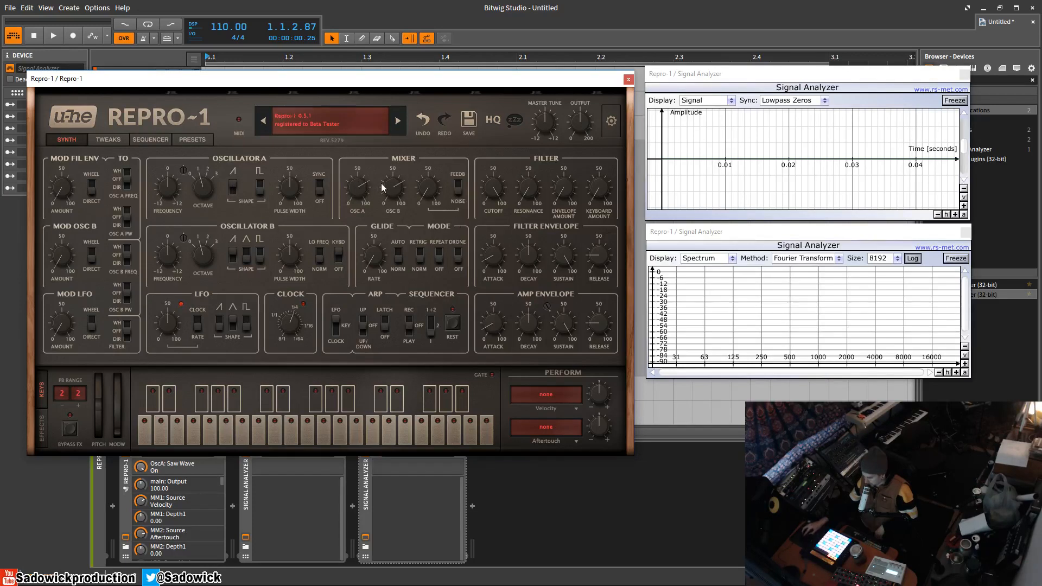
drag(366, 181, 358, 233)
click(230, 187)
click(259, 191)
click(259, 194)
Set oscillator B's low-frequency switch to Normal and turn its saw wave on.
click(321, 262)
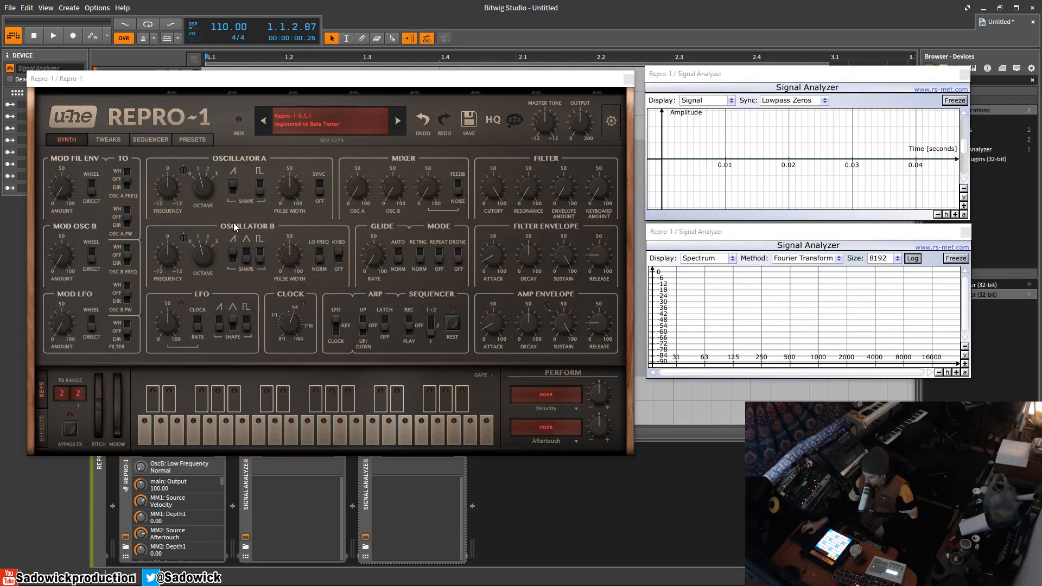
click(233, 255)
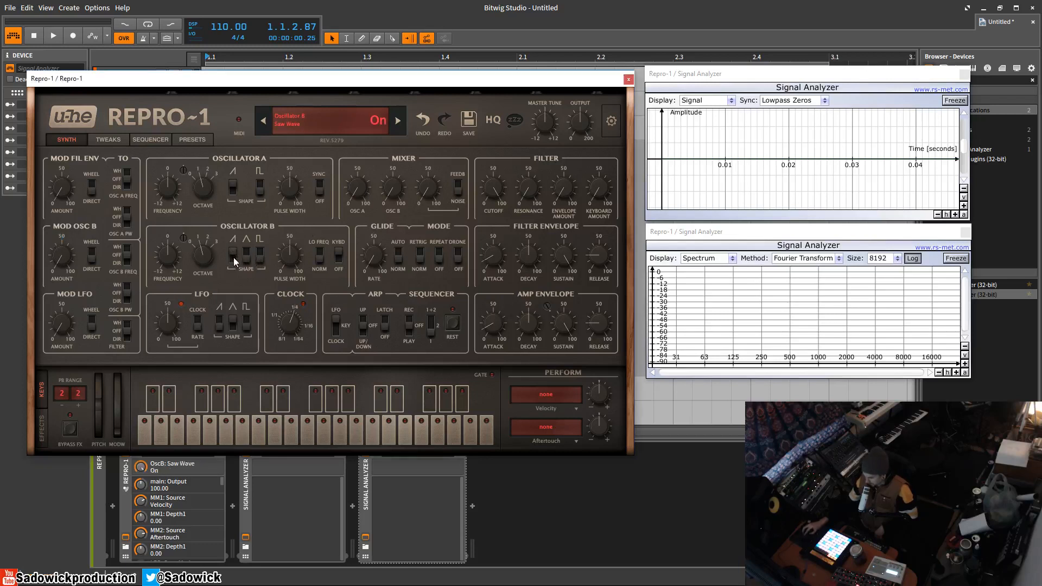
Switch oscillator A from saw to pulse wave and raise its level in the mixer.
click(257, 186)
click(230, 180)
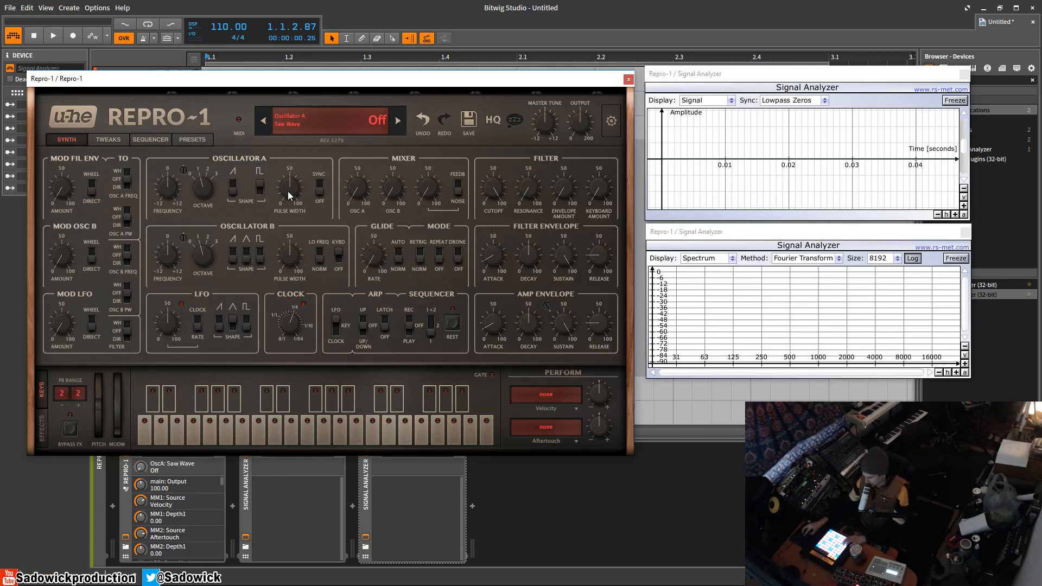
mouse_move(357, 189)
mouse_down()
mouse_move(356, 122)
mouse_move(362, 189)
mouse_up()
Sweep oscillator A's pulse width up to 100 and reset it to 50.
drag(290, 187, 294, 132)
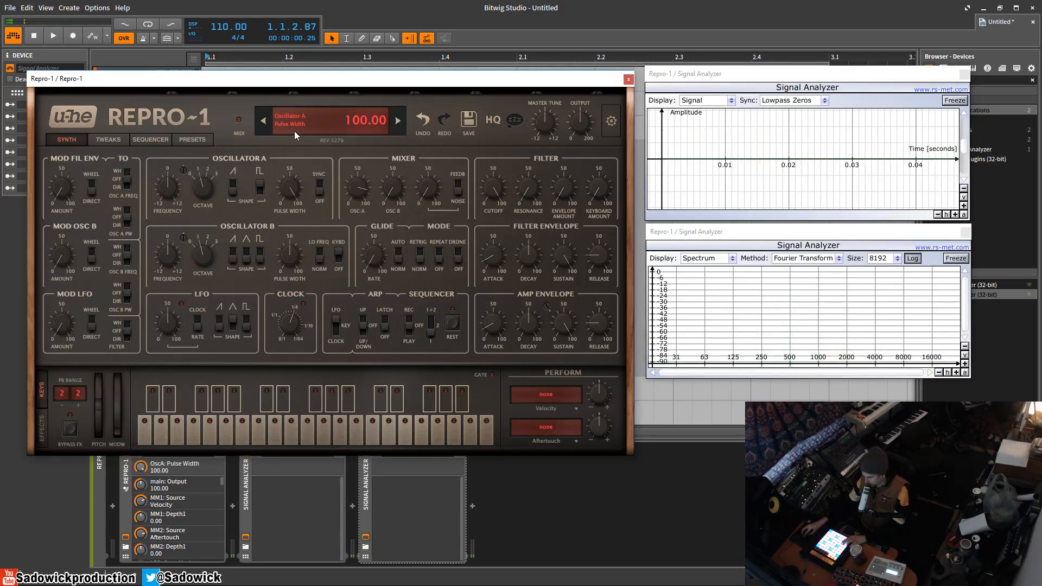
mouse_move(291, 187)
mouse_down()
mouse_move(270, 390)
mouse_move(291, 179)
mouse_move(304, 184)
mouse_up()
double_click(300, 185)
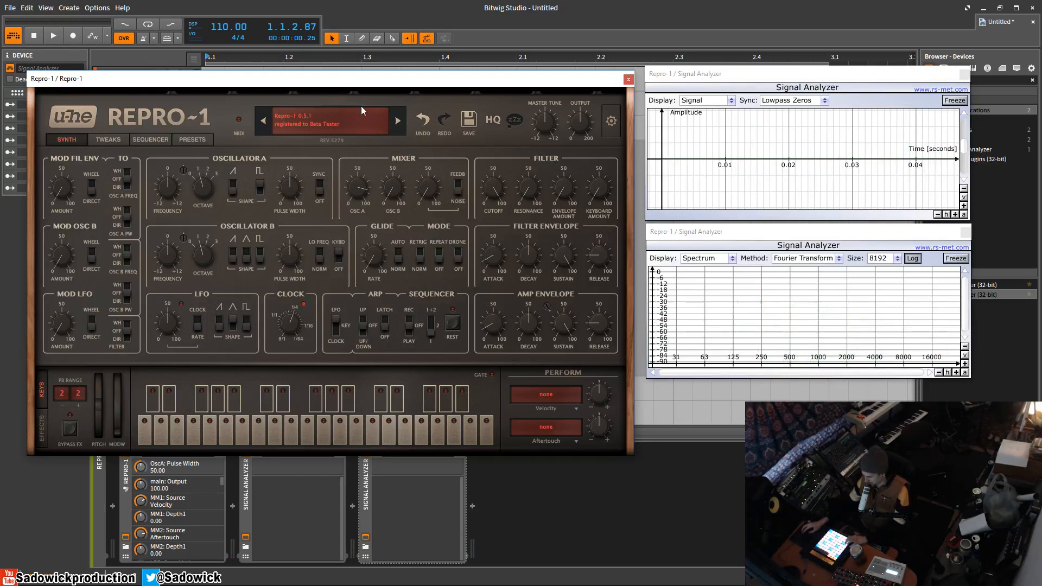
Add the saw wave to oscillator A's pulse wave and sweep the pulse width, ending at 50.
click(100, 139)
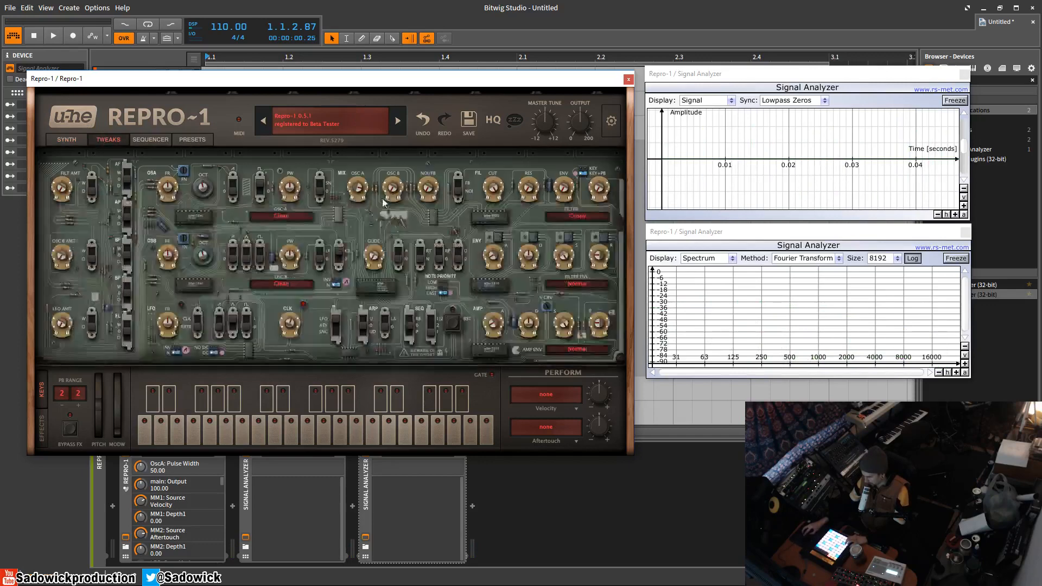
click(67, 140)
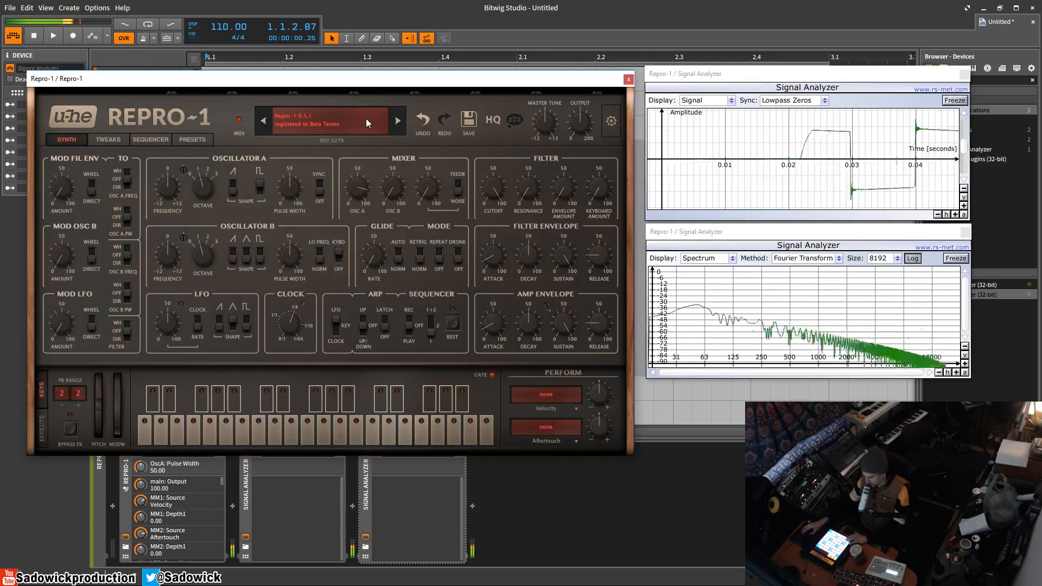
click(233, 190)
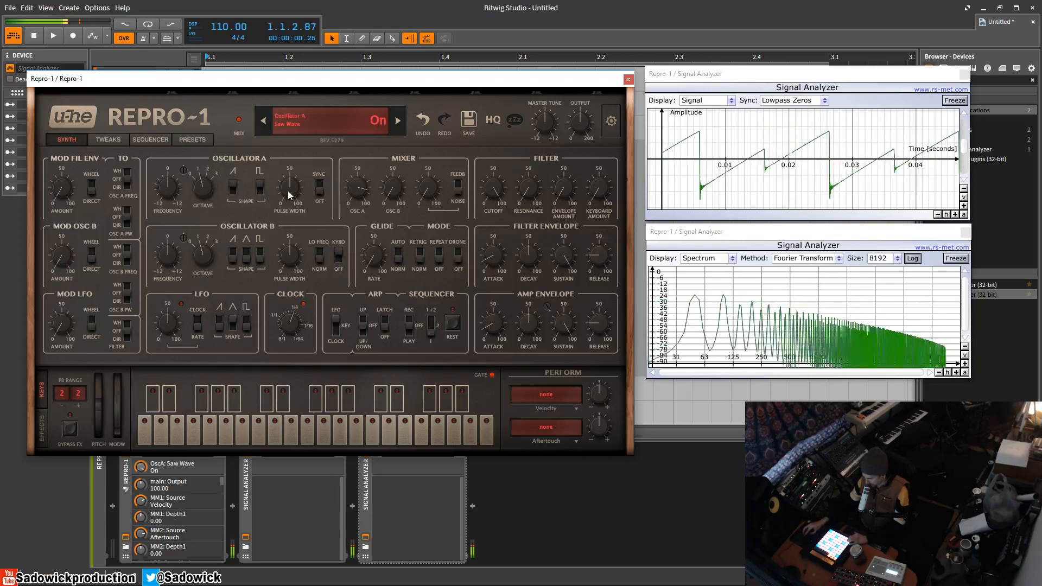
drag(288, 190, 256, 189)
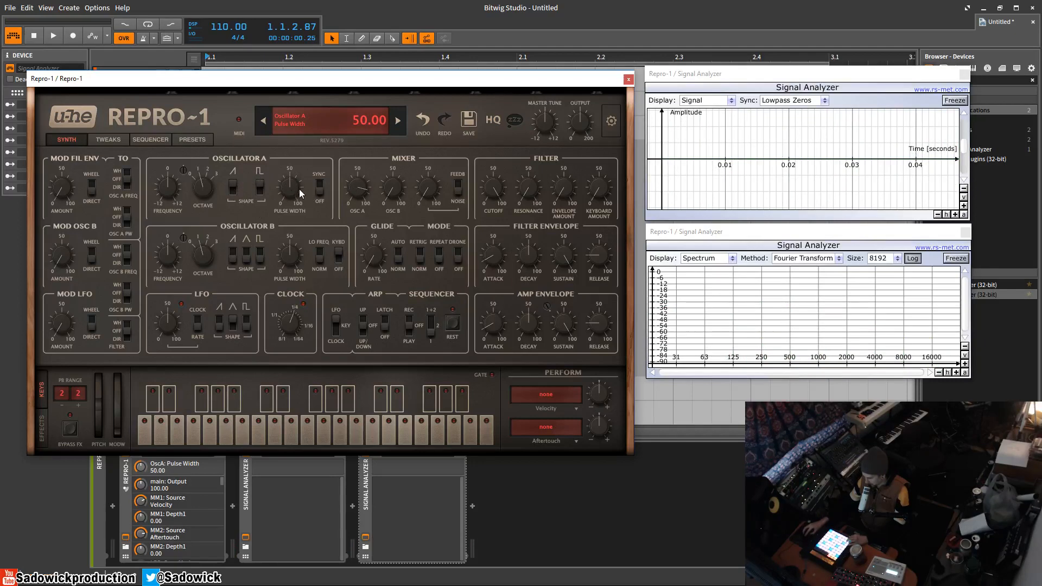
Leave only the saw wave active on oscillator A, with its pulse wave off.
click(234, 189)
drag(290, 190, 291, 191)
click(260, 187)
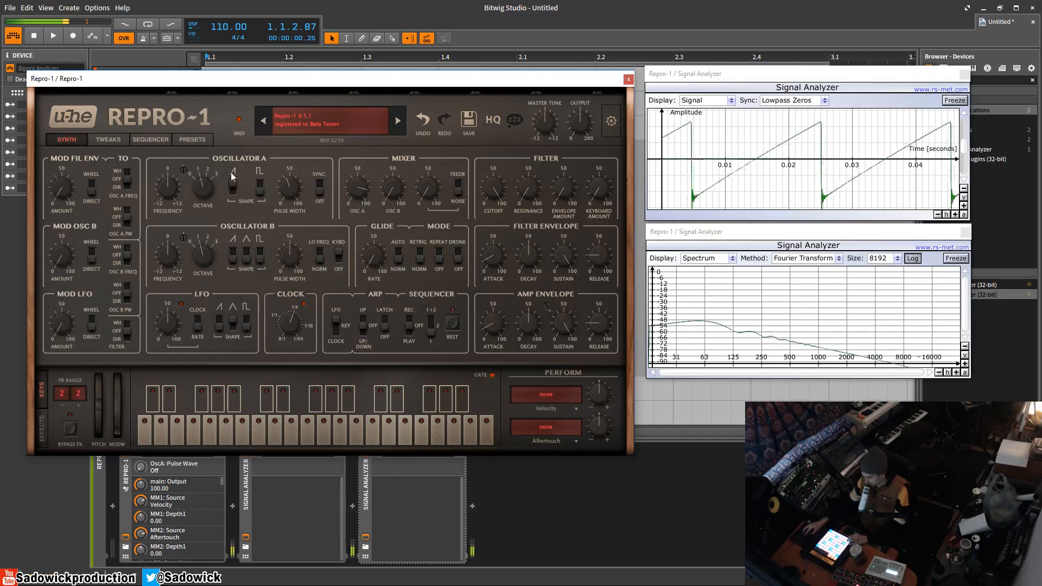
Compare the P1, P5 and Clean chip tweaks of oscillator A on the saw wave, ending on P5.
click(115, 142)
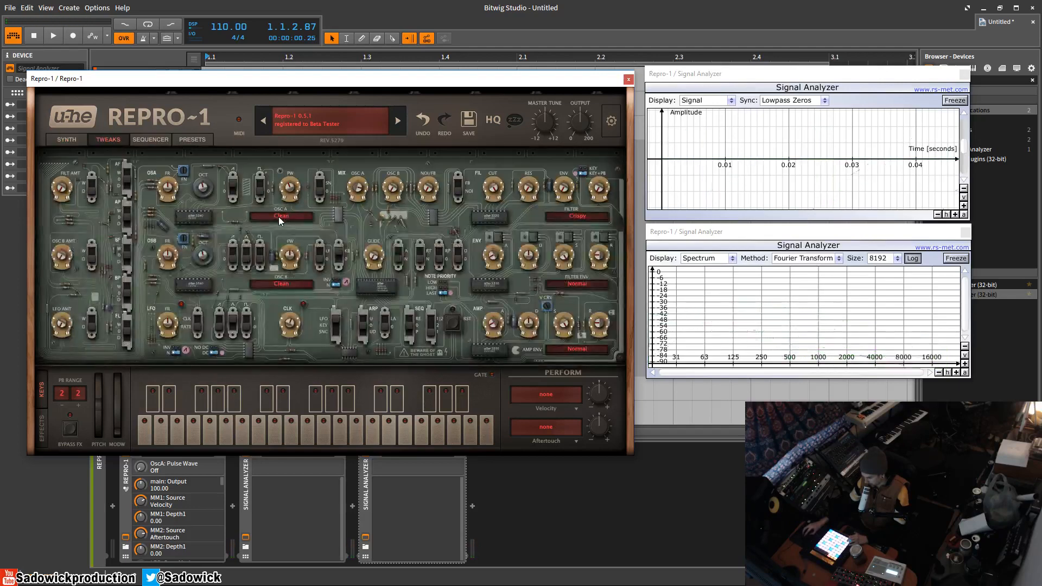
click(280, 221)
click(293, 236)
click(292, 219)
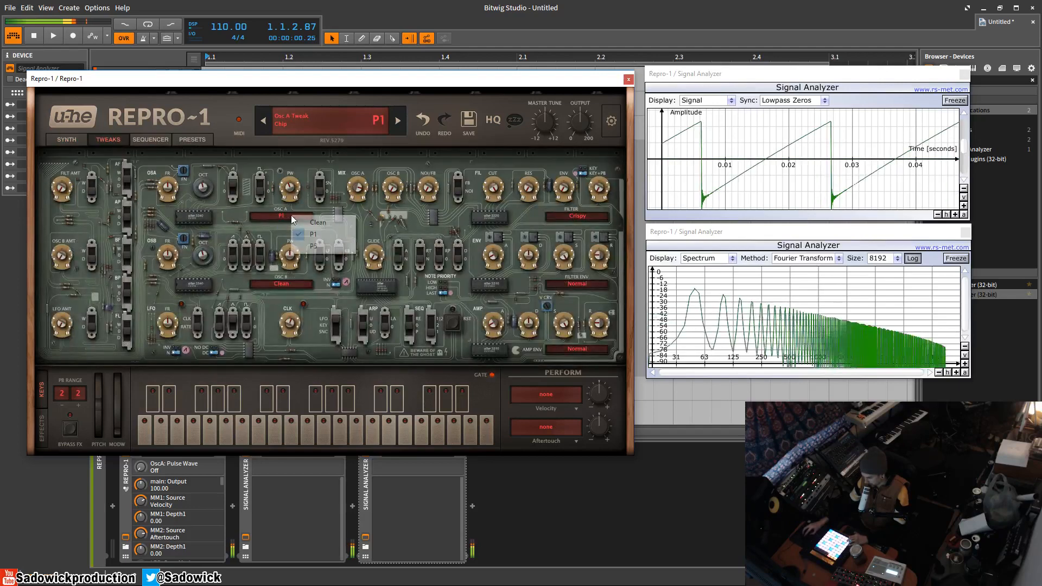
click(296, 246)
click(293, 217)
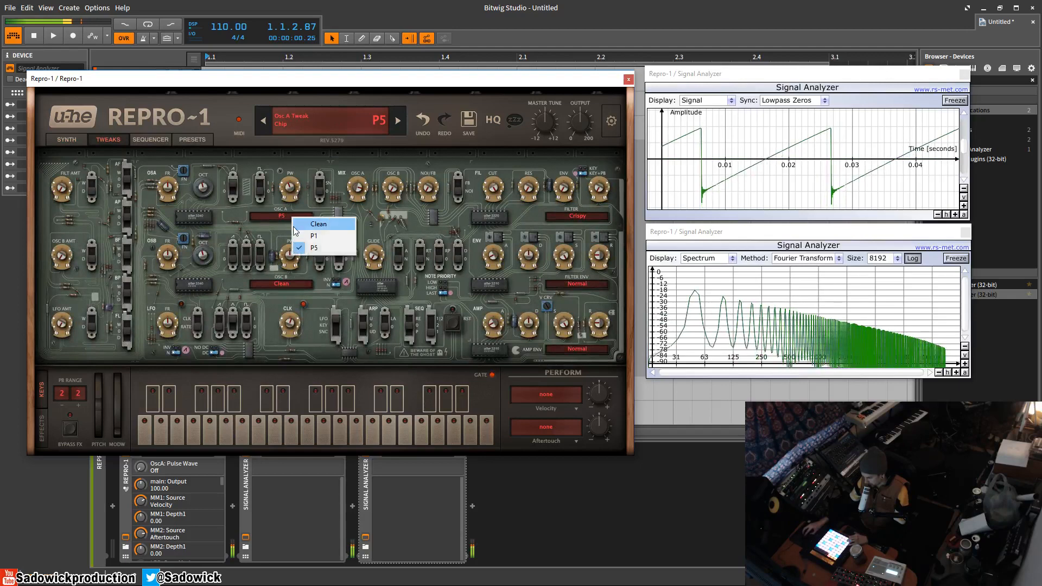
click(294, 226)
click(299, 219)
click(307, 237)
click(286, 216)
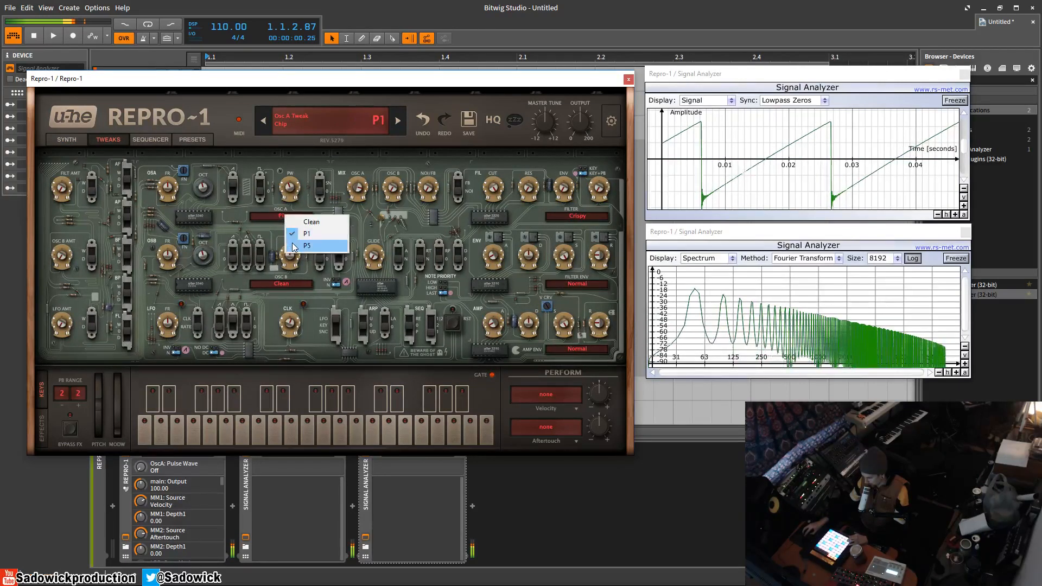
click(294, 246)
Switch oscillator A from saw to pulse wave and choose the P1 chip for it.
click(235, 187)
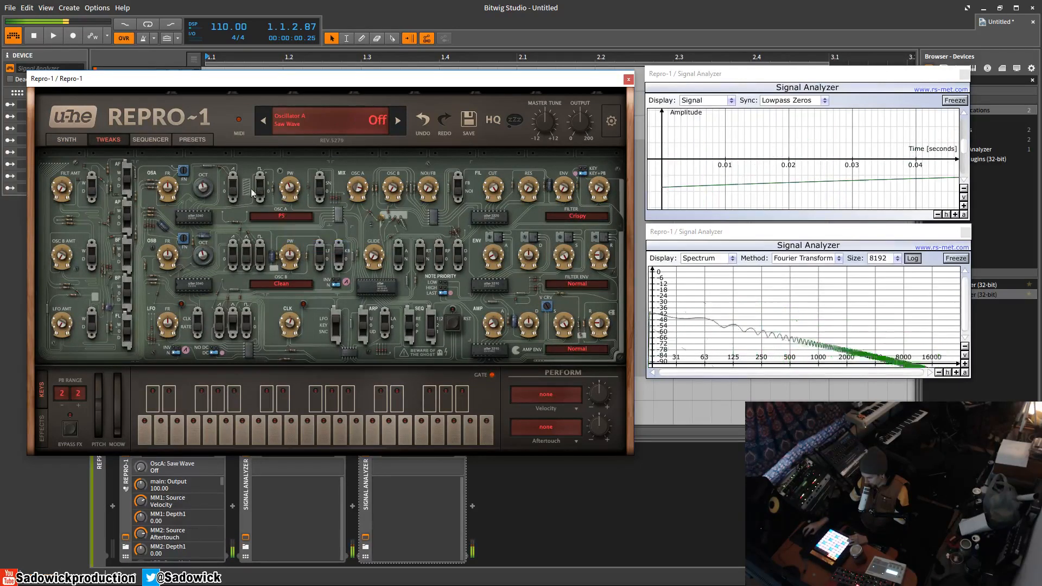
click(281, 217)
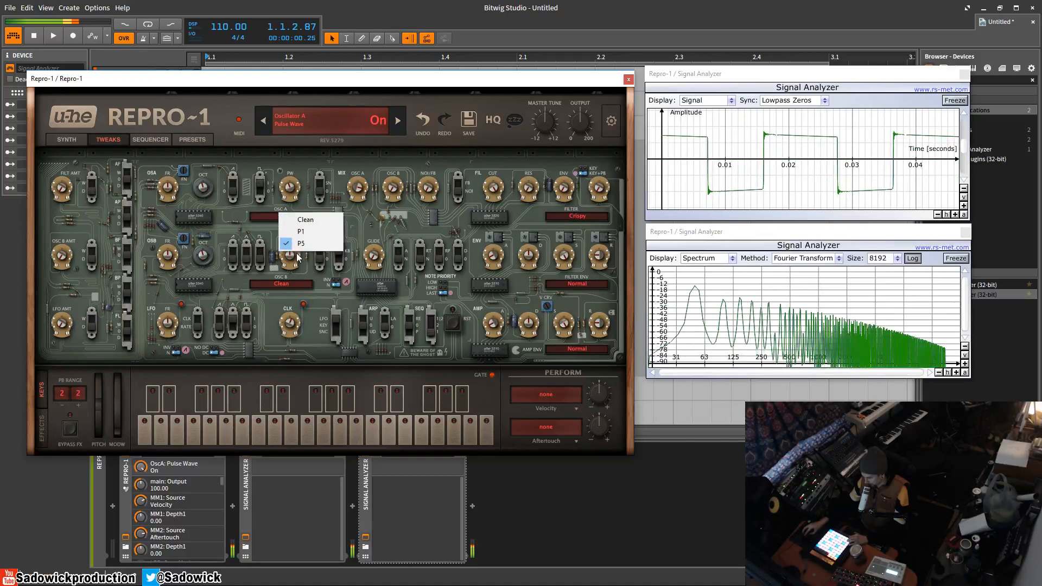
click(300, 231)
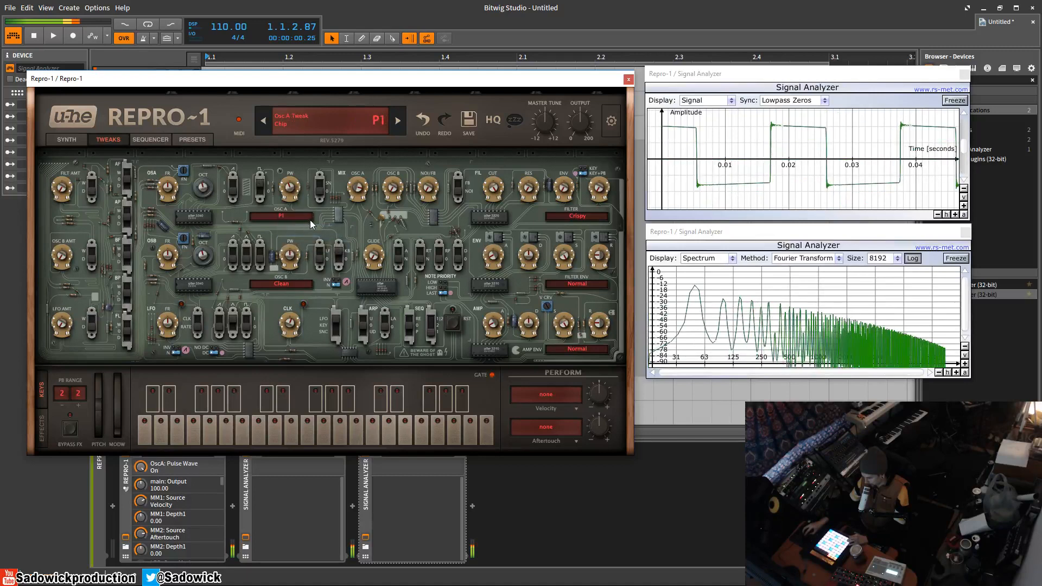
Set oscillator A's pulse width to 83.50 and compare the P5, P1 and Clean chips on the pulse wave.
drag(290, 187, 292, 148)
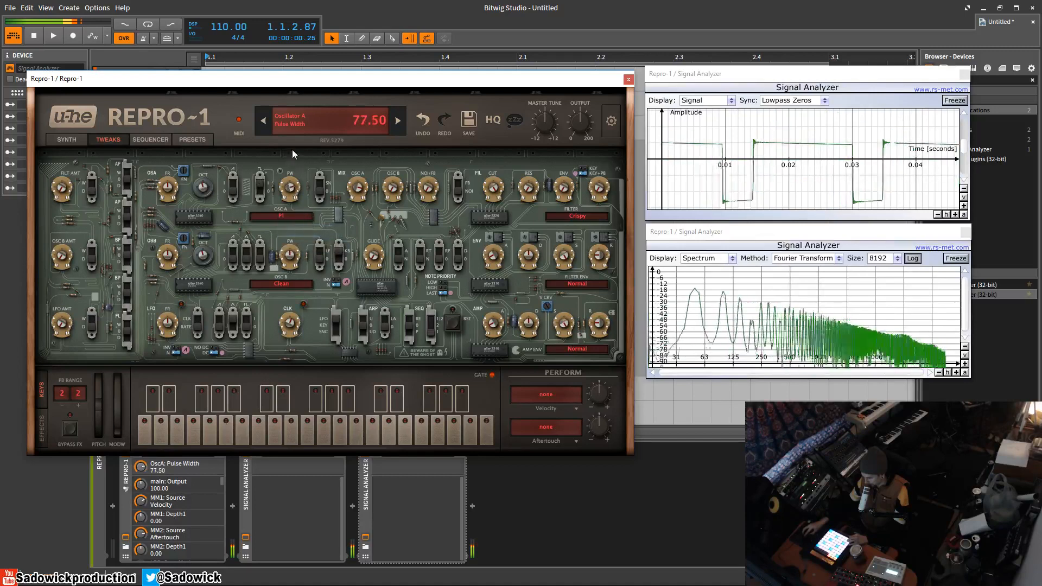
click(286, 220)
click(302, 250)
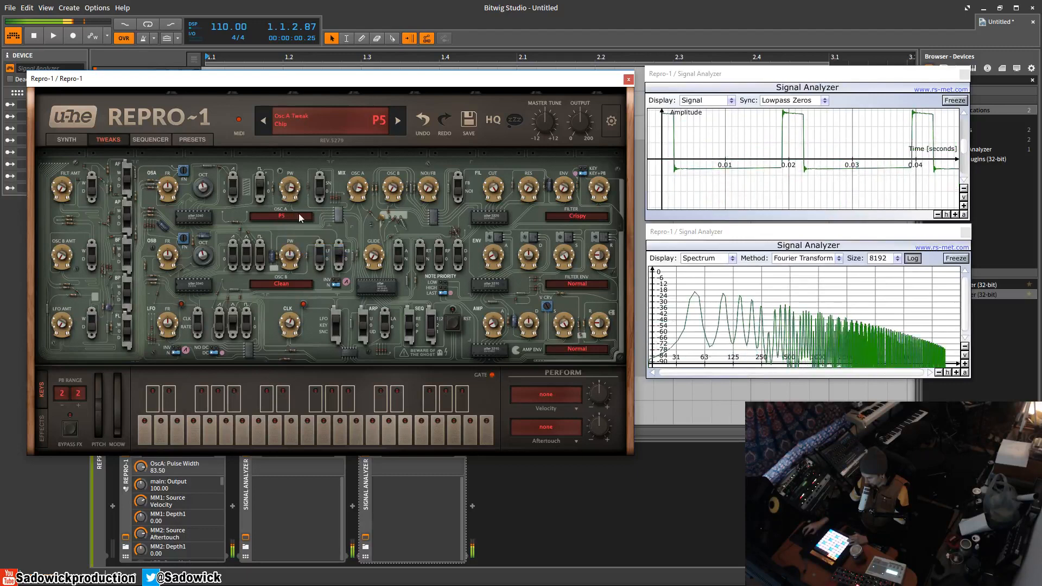
click(292, 216)
click(302, 236)
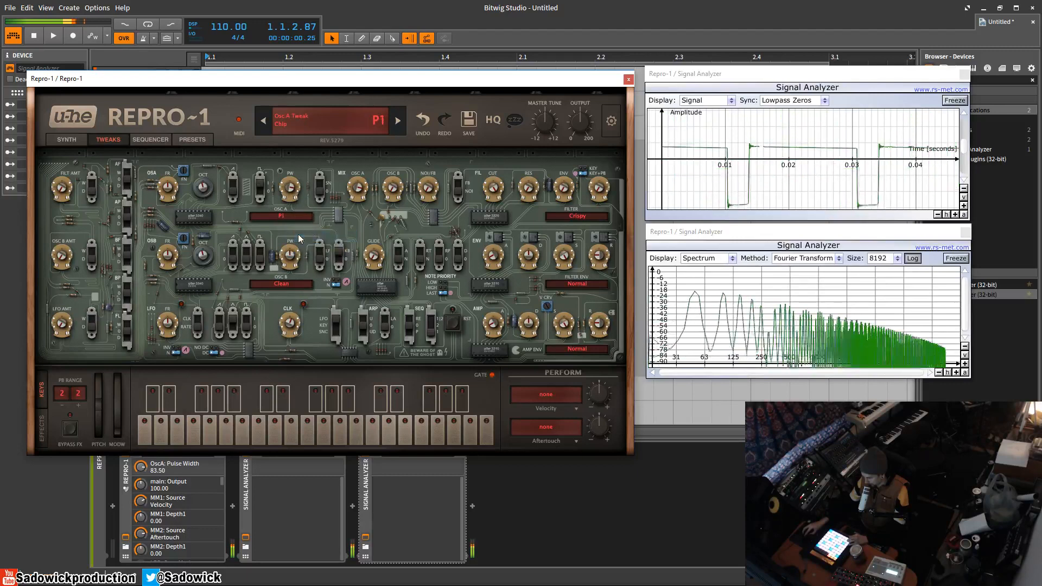
click(296, 219)
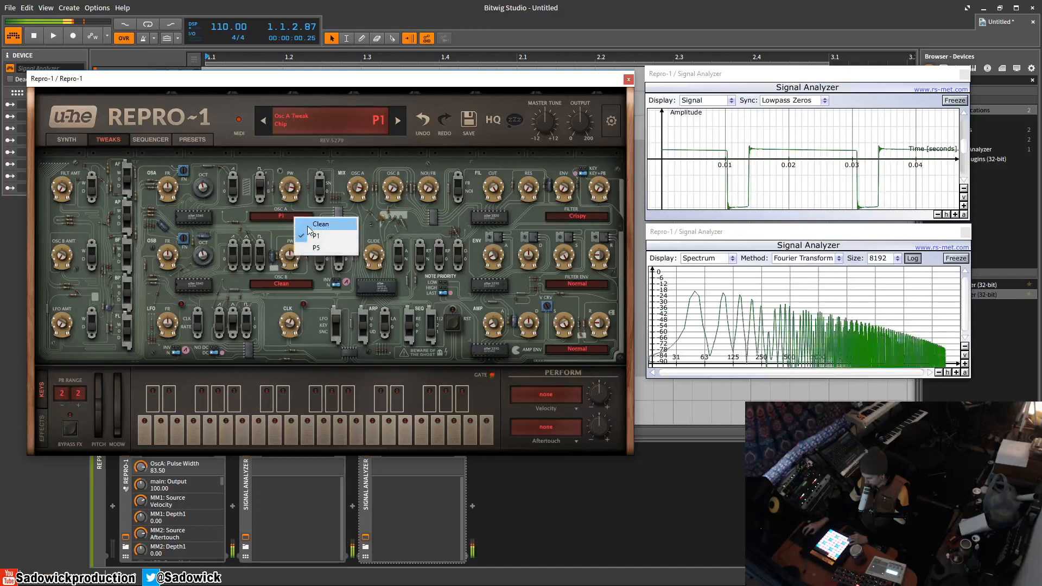
click(330, 223)
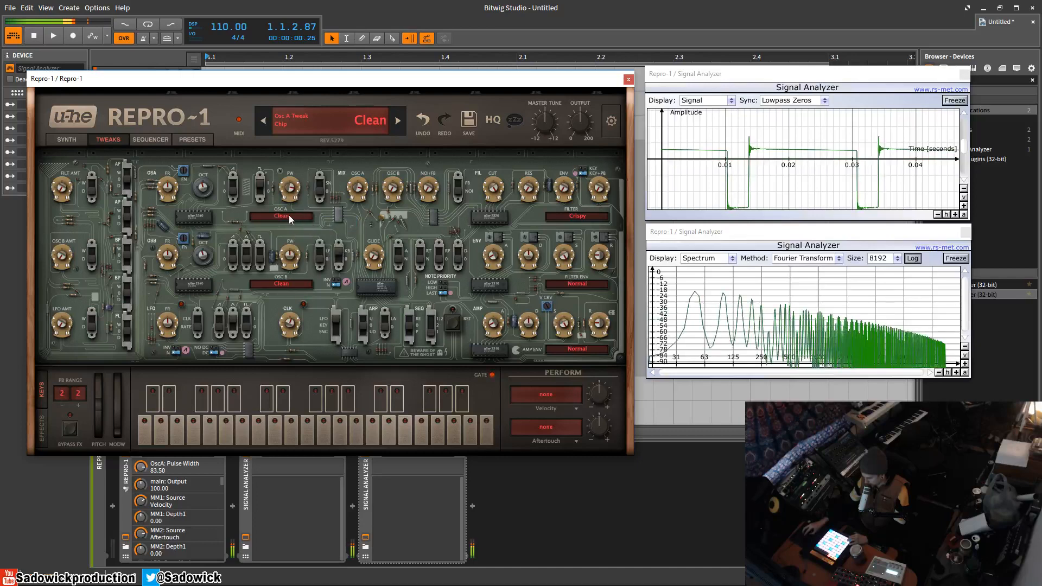
Switch oscillator A from pulse back to saw wave and choose the P1 chip.
click(260, 188)
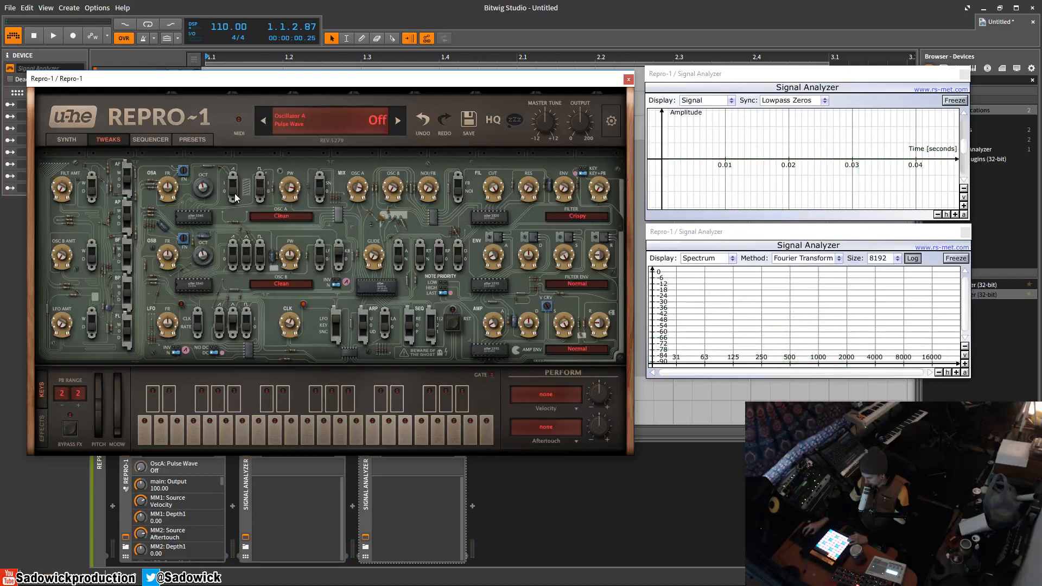
click(236, 198)
click(294, 214)
click(297, 234)
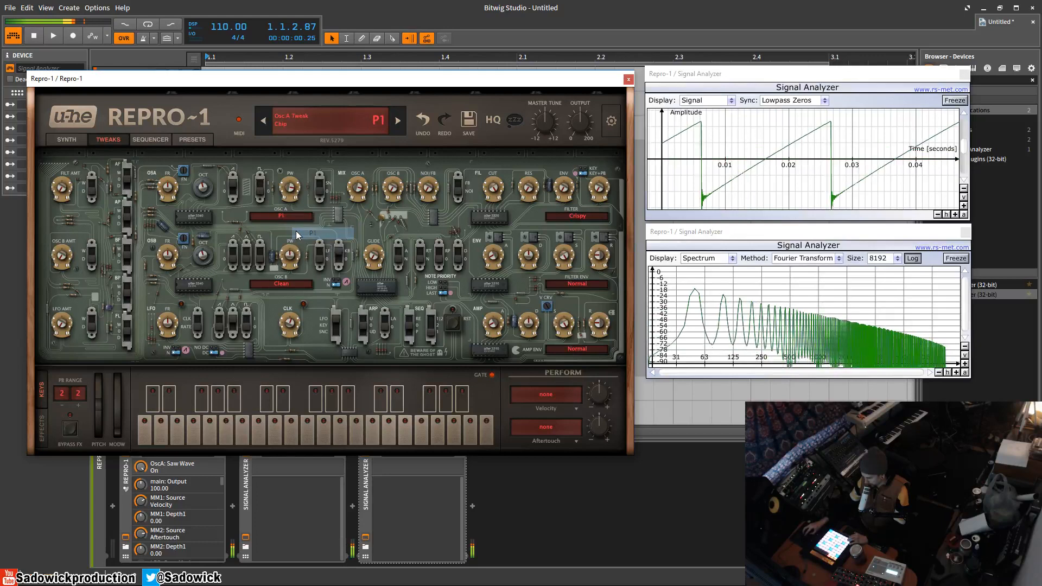
Choose the P5 chip for oscillator A and toggle its saw wave off and back on.
click(294, 215)
click(309, 241)
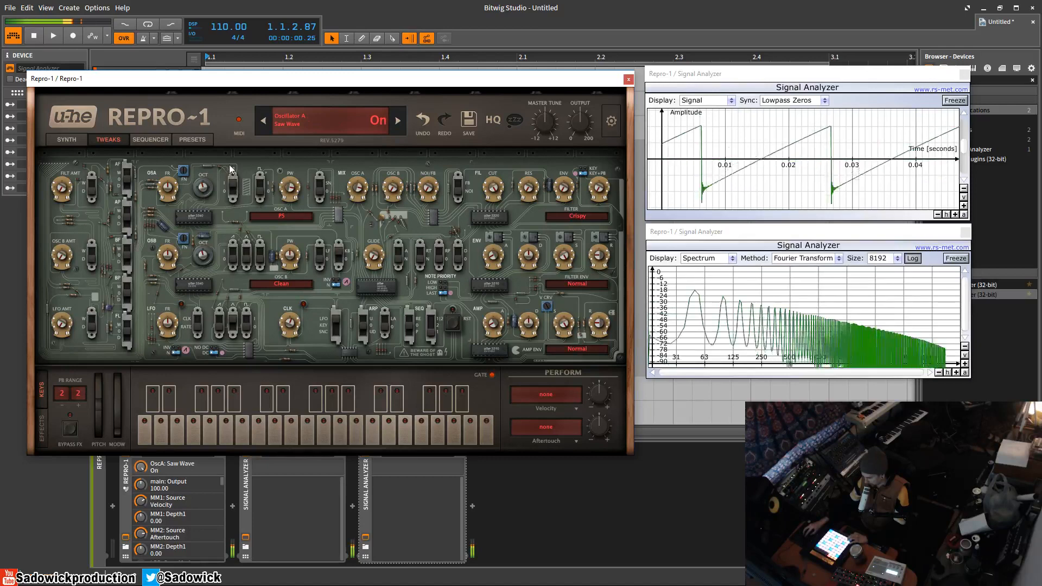
click(231, 187)
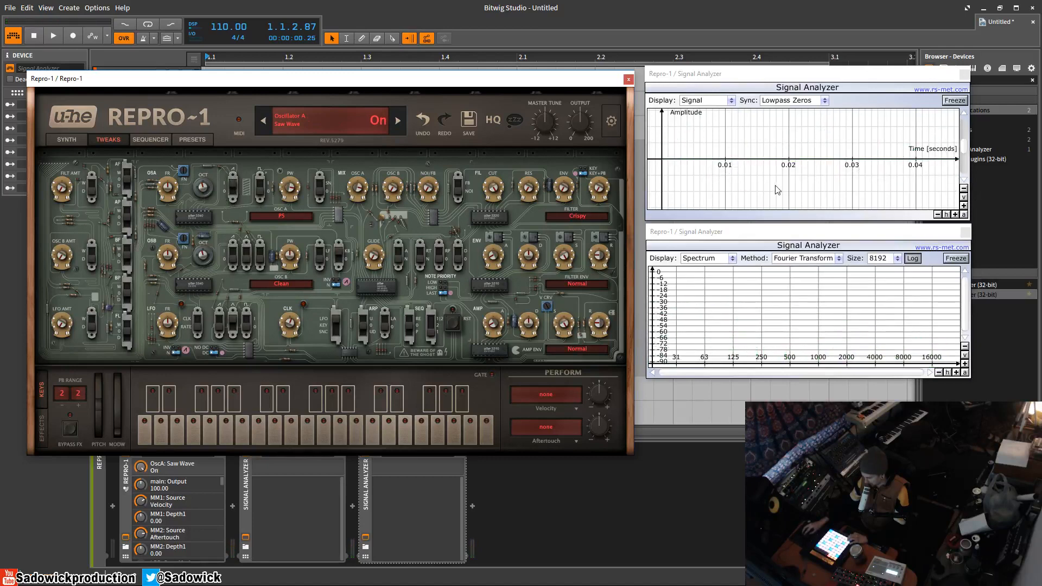
click(233, 188)
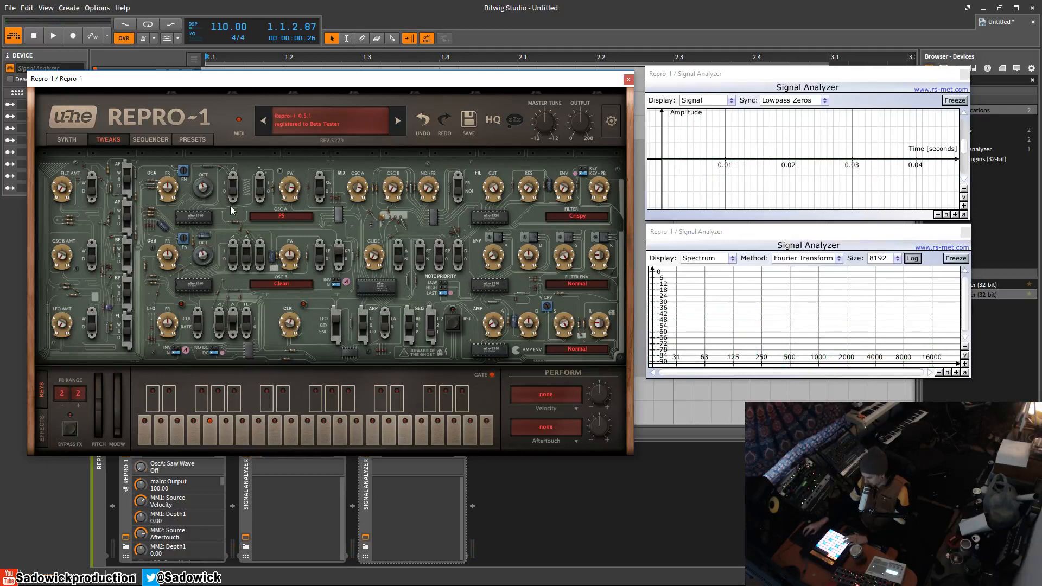
click(231, 188)
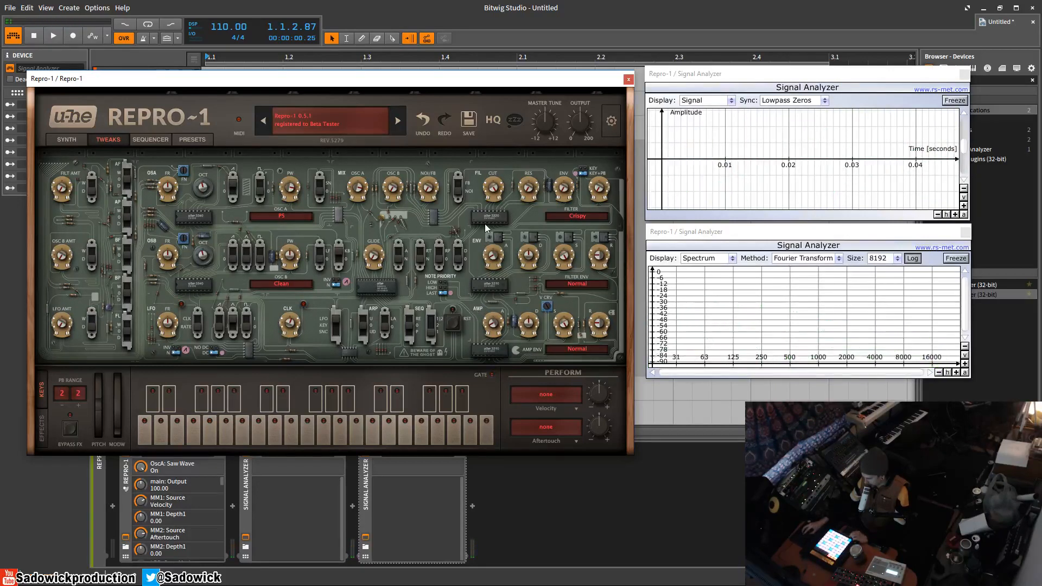
Turn on oscillator B's pulse wave at a mixer level of 77 and try its Low Freq mode.
click(262, 260)
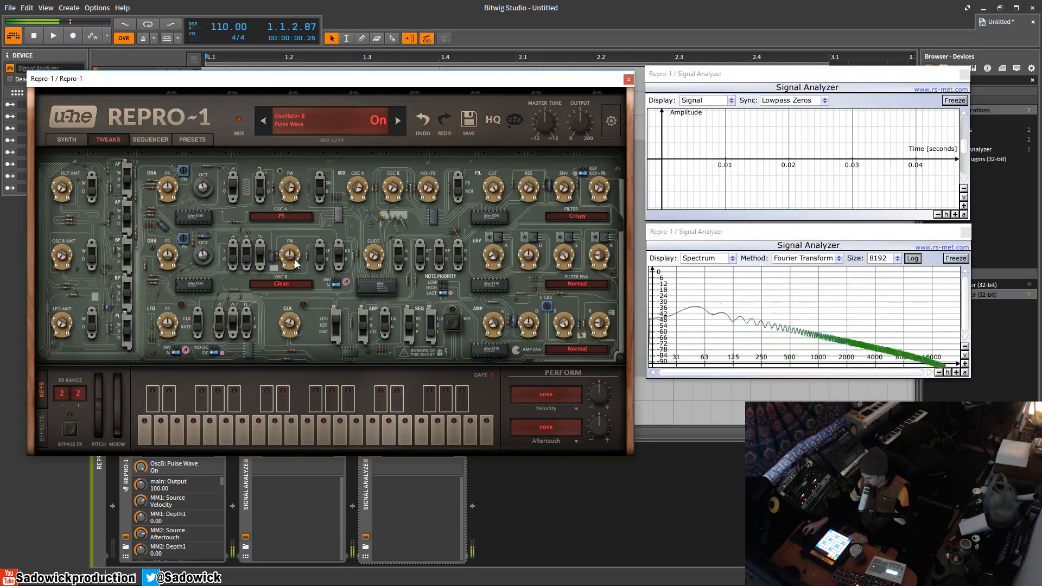
drag(397, 201, 393, 114)
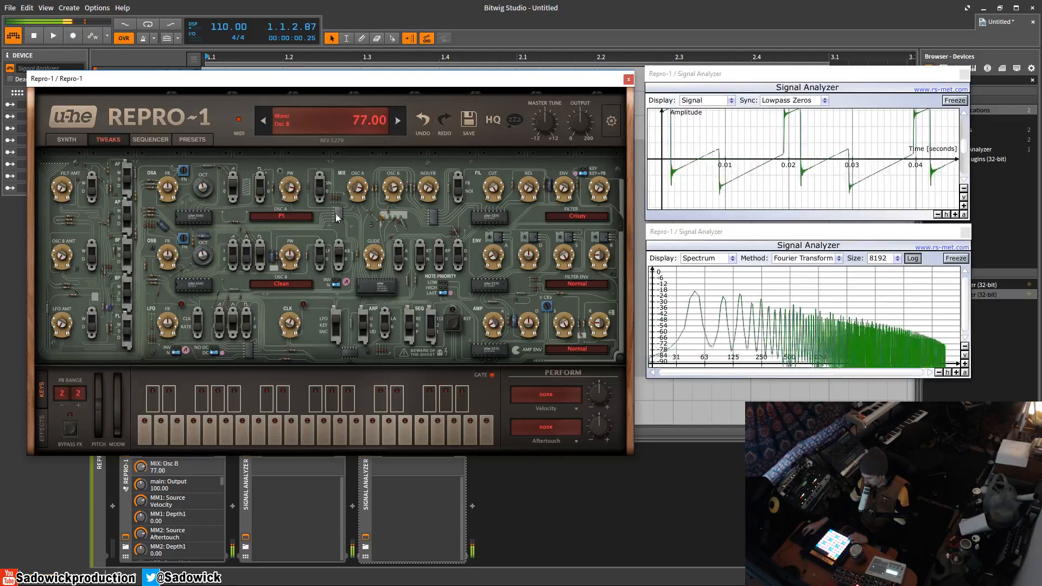
click(338, 259)
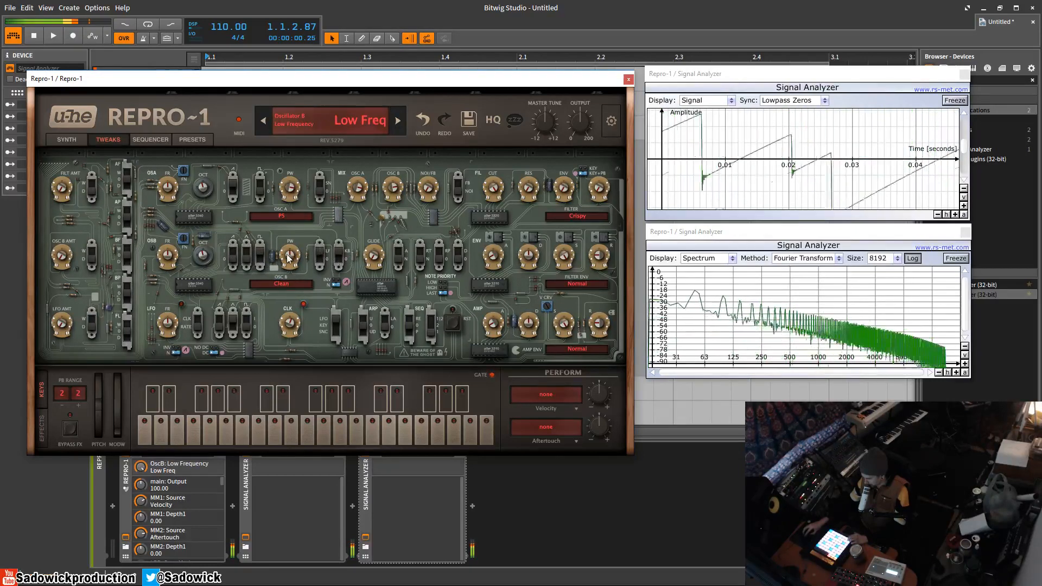
Set oscillator B to octave 3 with the triangle wave instead of pulse, and lower oscillator A's mixer level to 64.50.
click(201, 256)
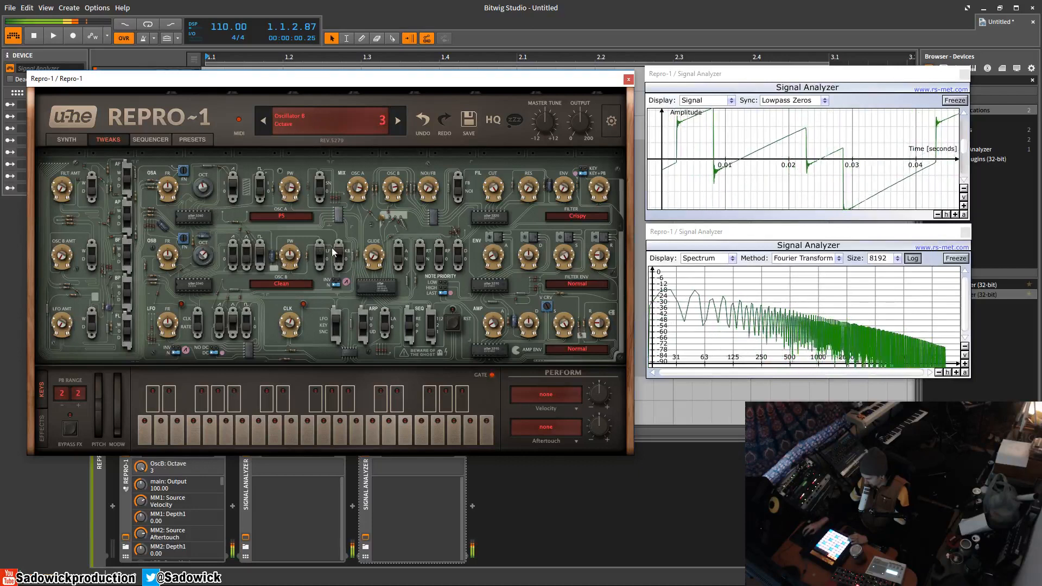
click(260, 259)
click(248, 257)
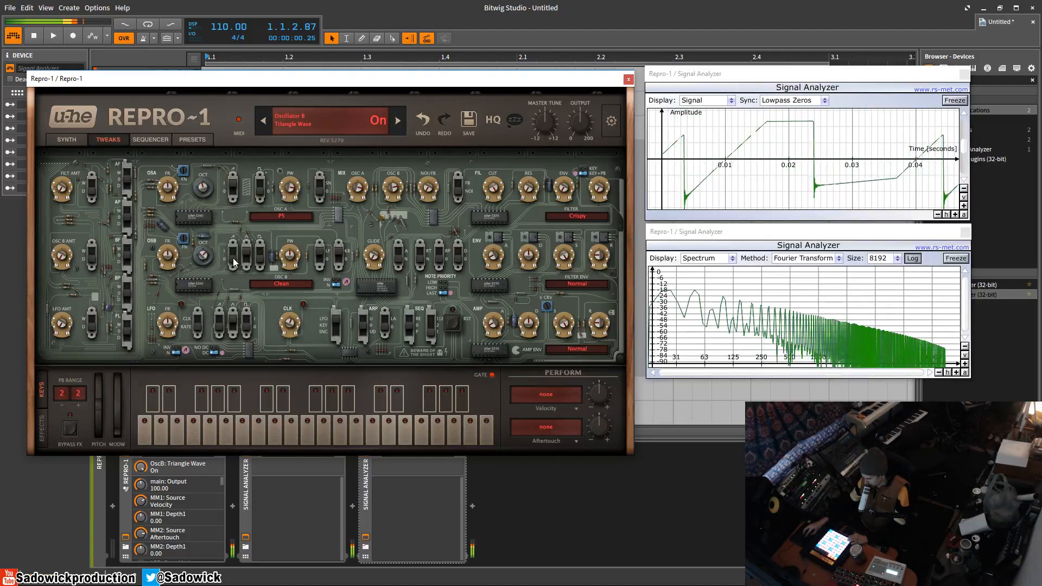
click(202, 256)
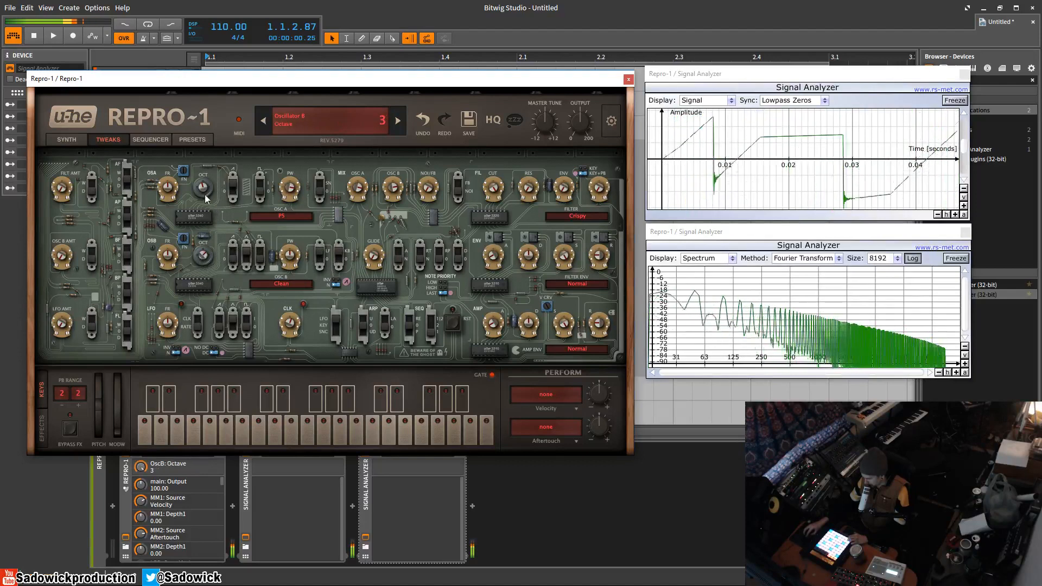
drag(357, 188, 354, 211)
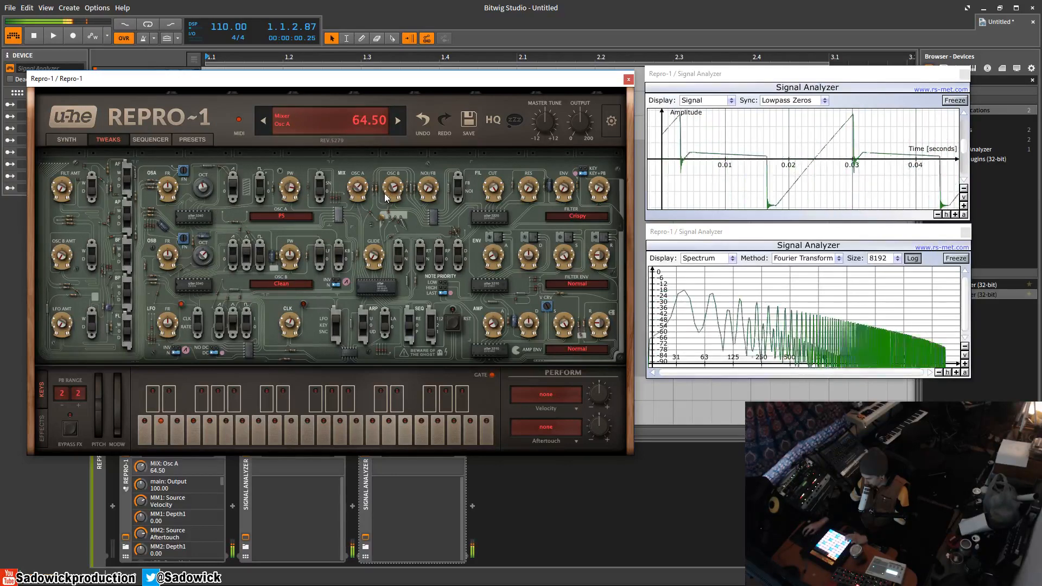
On the Synth page, set oscillator A's hard sync to off and its pulse width to 66.
click(76, 138)
click(320, 187)
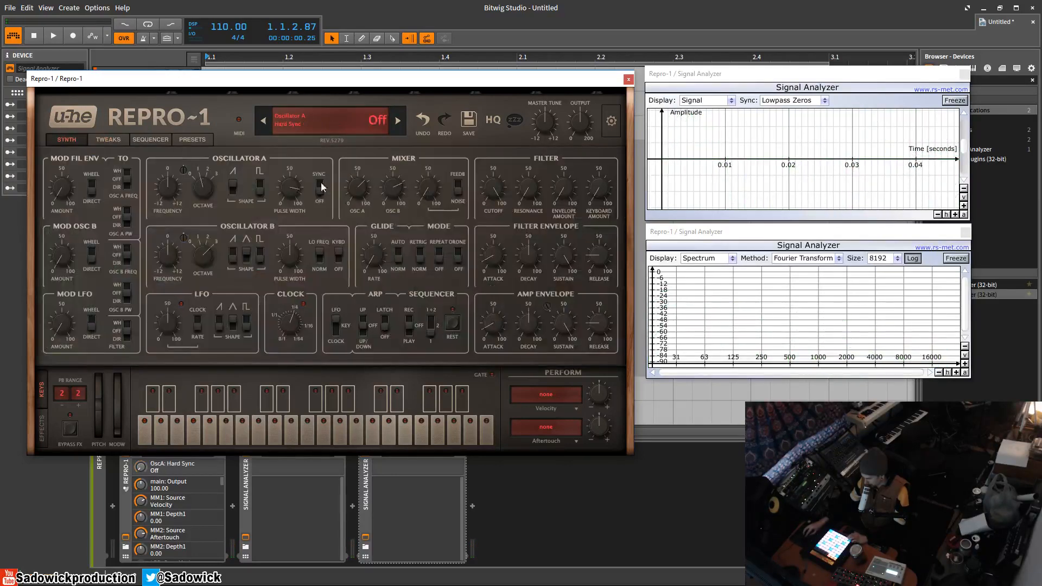
drag(291, 190, 296, 243)
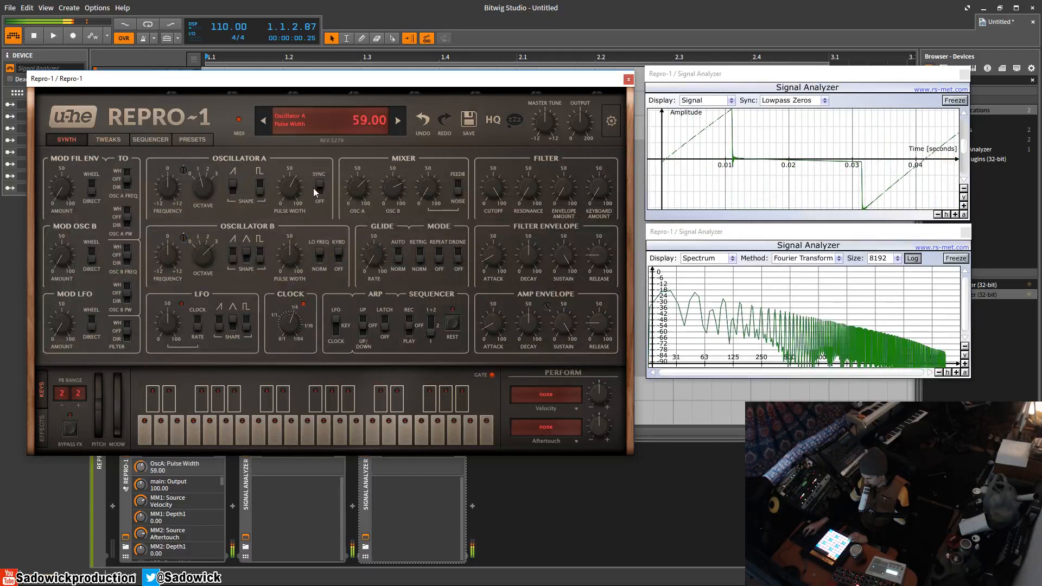
drag(269, 191, 455, 194)
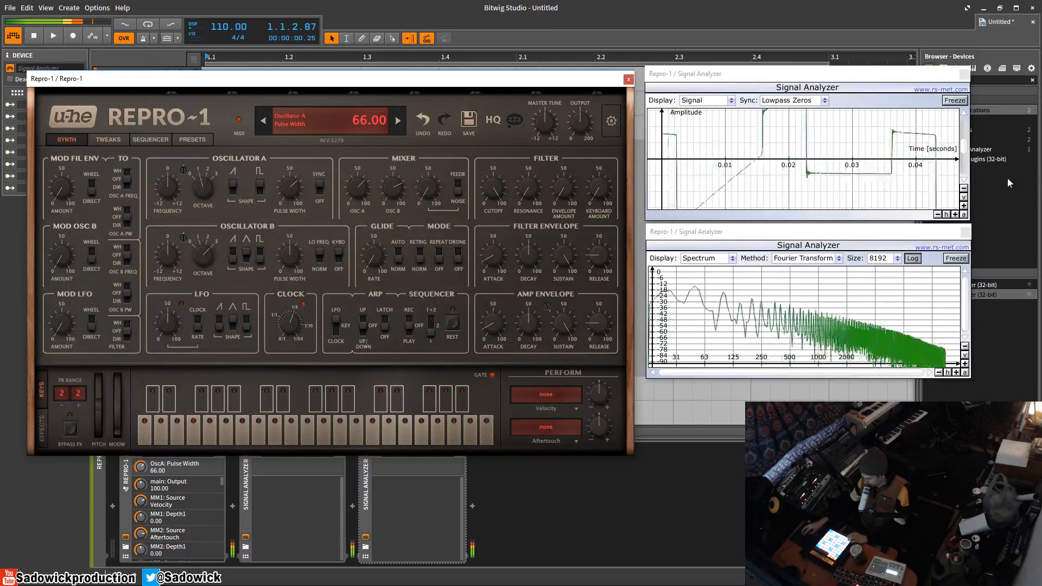
Lower the main output to 74 and set the filter to resonance 80 and cutoff 42.
click(963, 189)
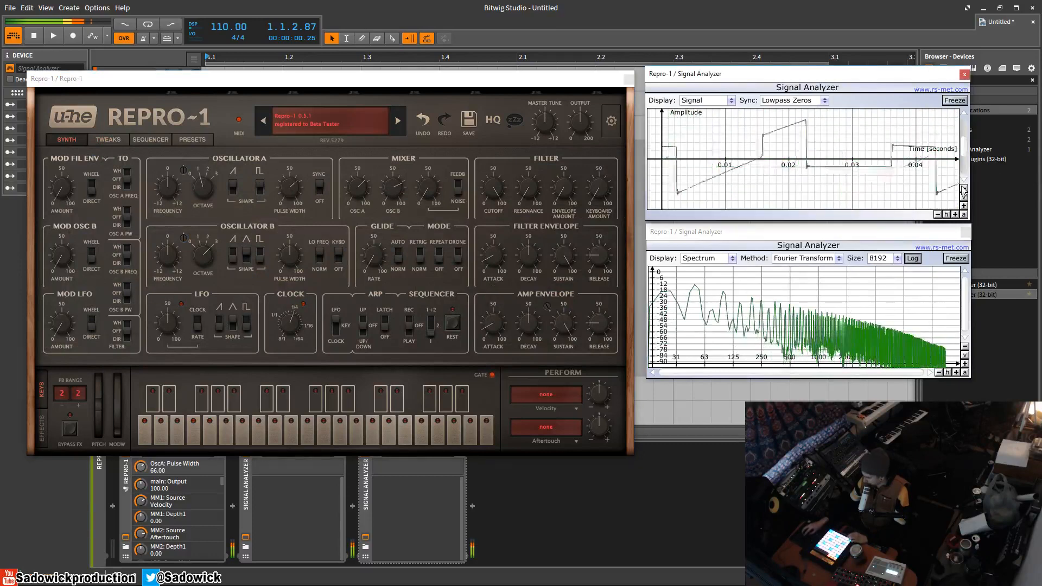
drag(569, 111, 585, 126)
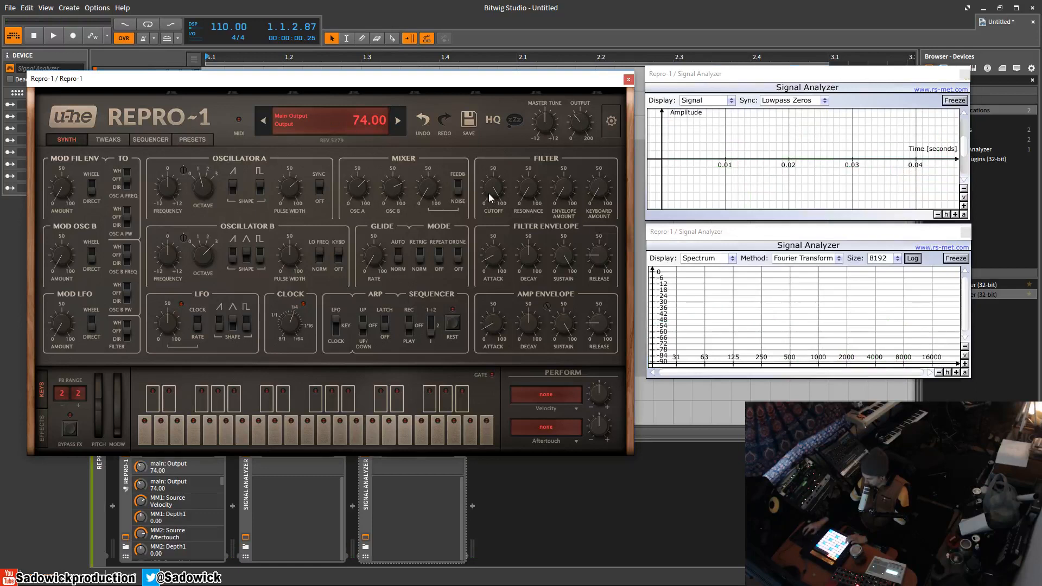
drag(493, 187, 529, 179)
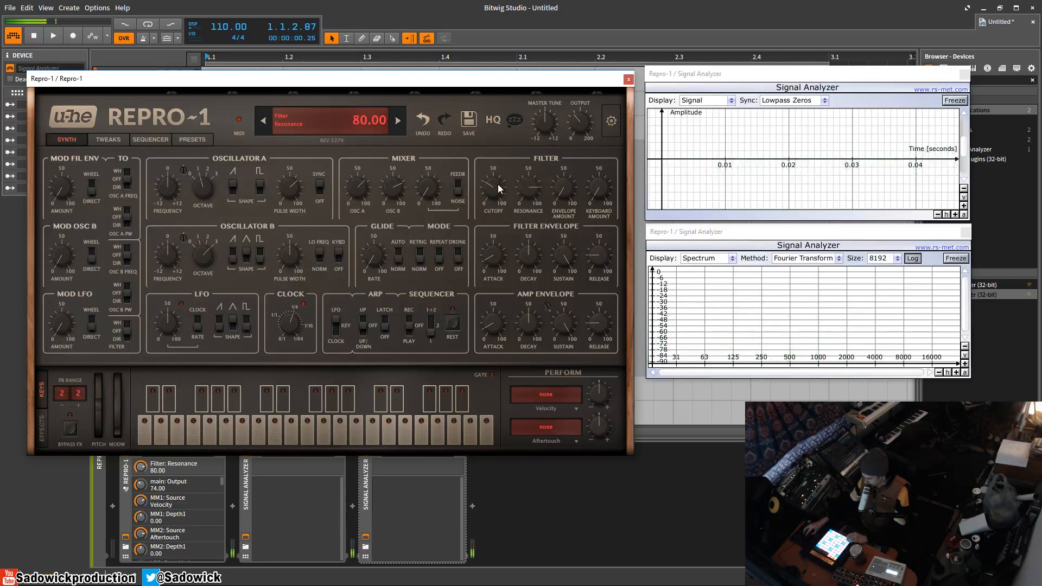
drag(490, 191, 494, 179)
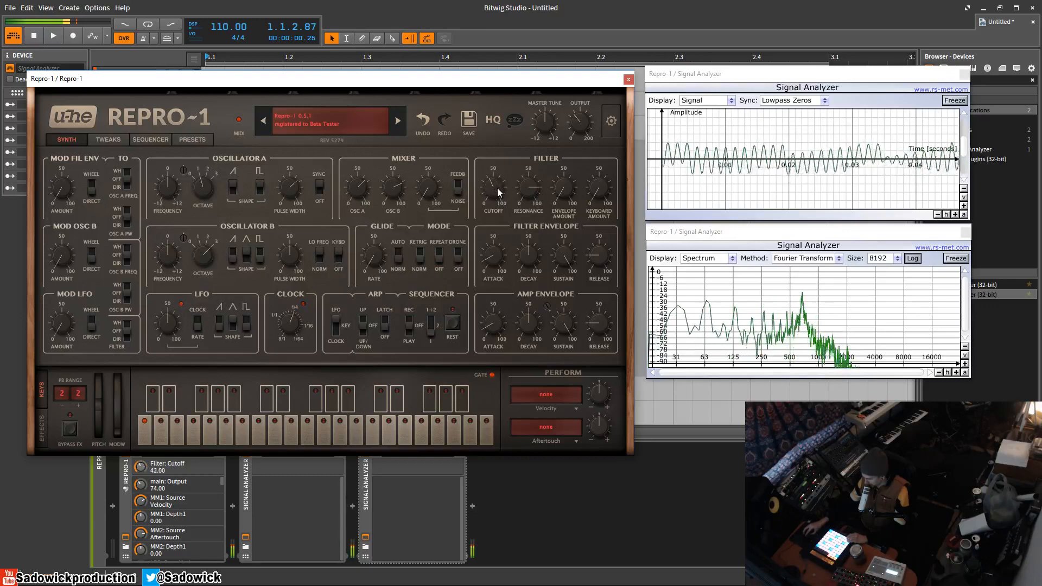
Set the mixer levels of oscillators A and B to 0.
drag(357, 189, 326, 239)
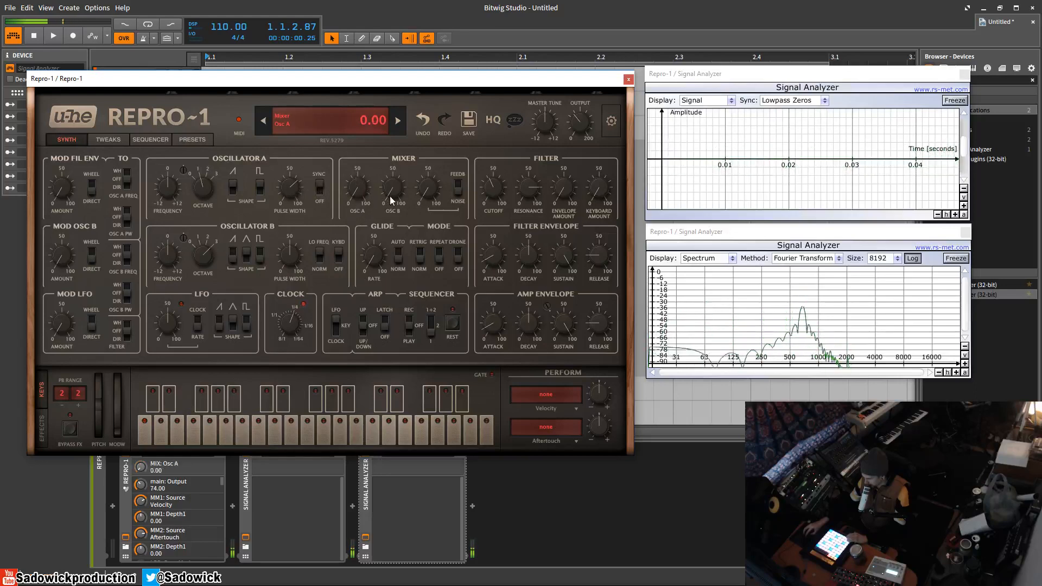
drag(392, 189, 520, 185)
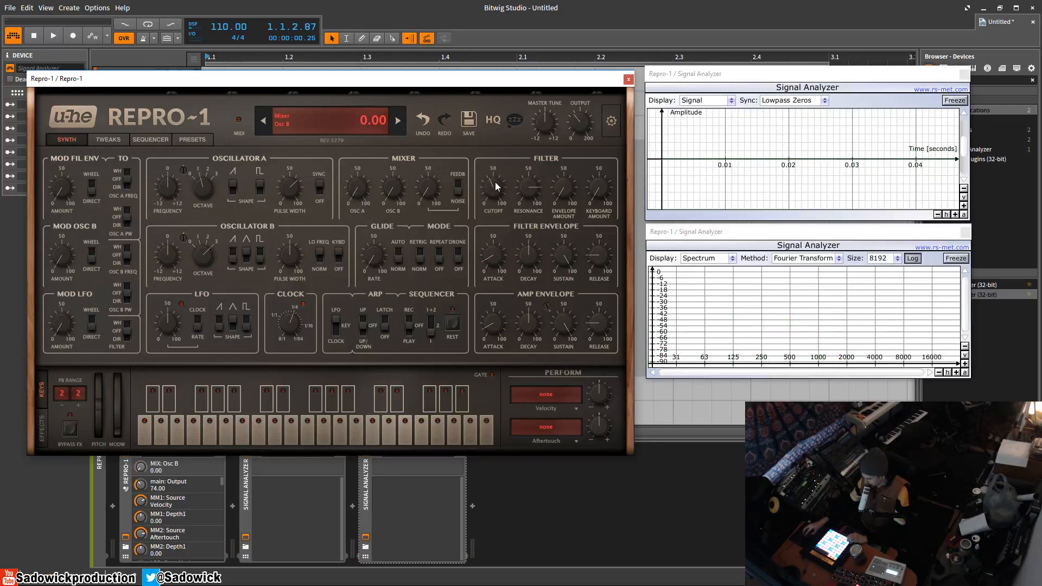
Sweep the filter cutoff up to 47.50 and down to 31, and set the resonance to 79.
scroll(495, 187, up, 10)
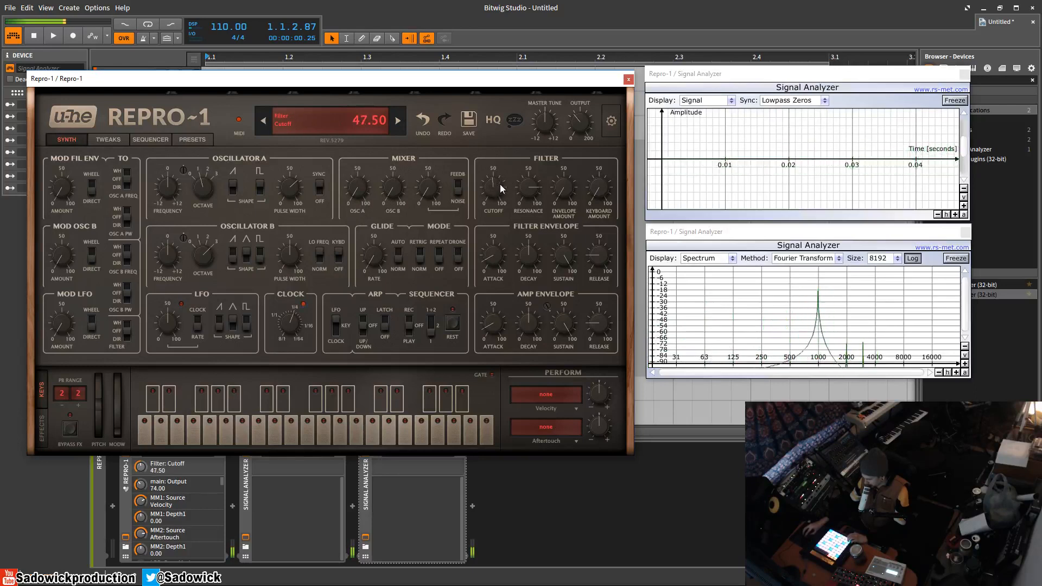
drag(501, 186, 497, 206)
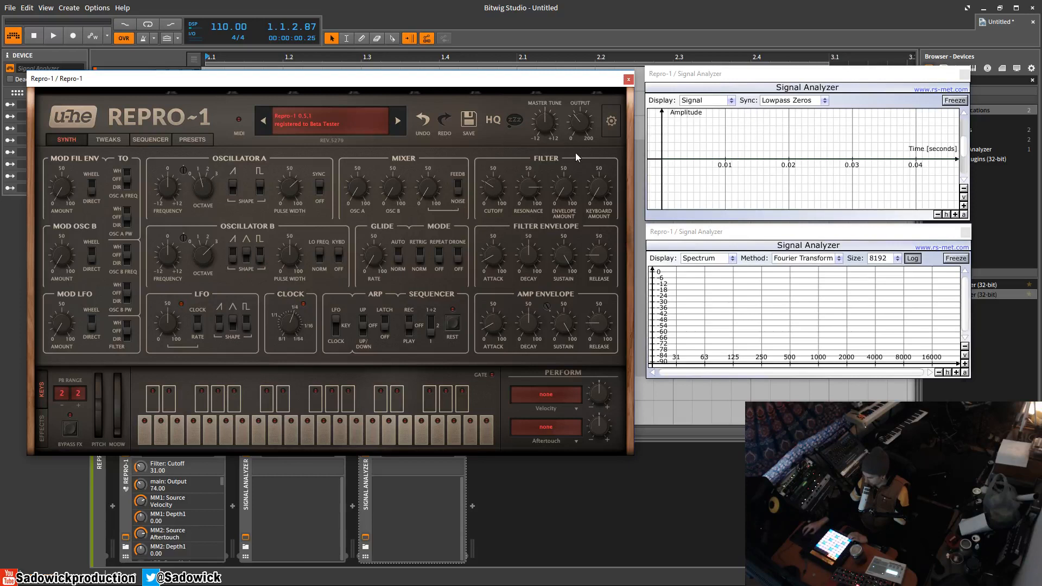
mouse_move(524, 197)
mouse_down()
mouse_move(530, 220)
mouse_move(541, 193)
mouse_up()
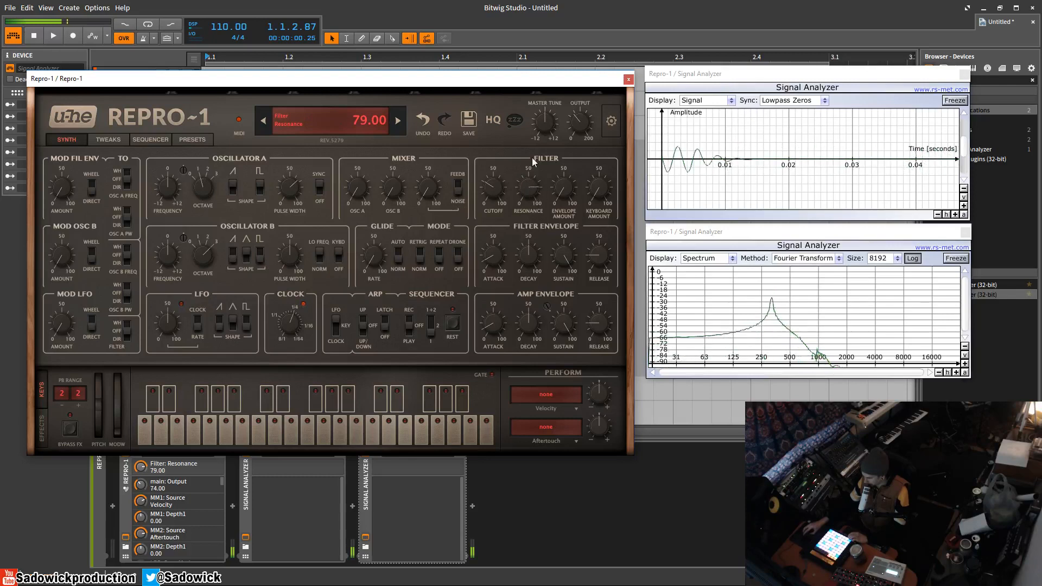
On the Tweaks page, compare the Rounded and Driven filter chips with Crispy, ending on Driven.
click(108, 139)
click(577, 216)
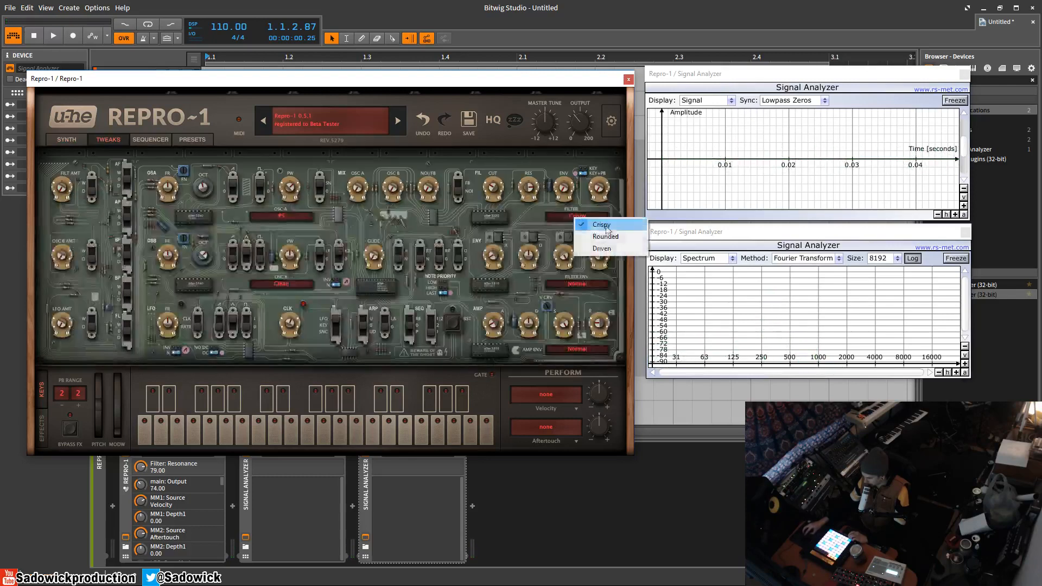
click(606, 237)
click(593, 219)
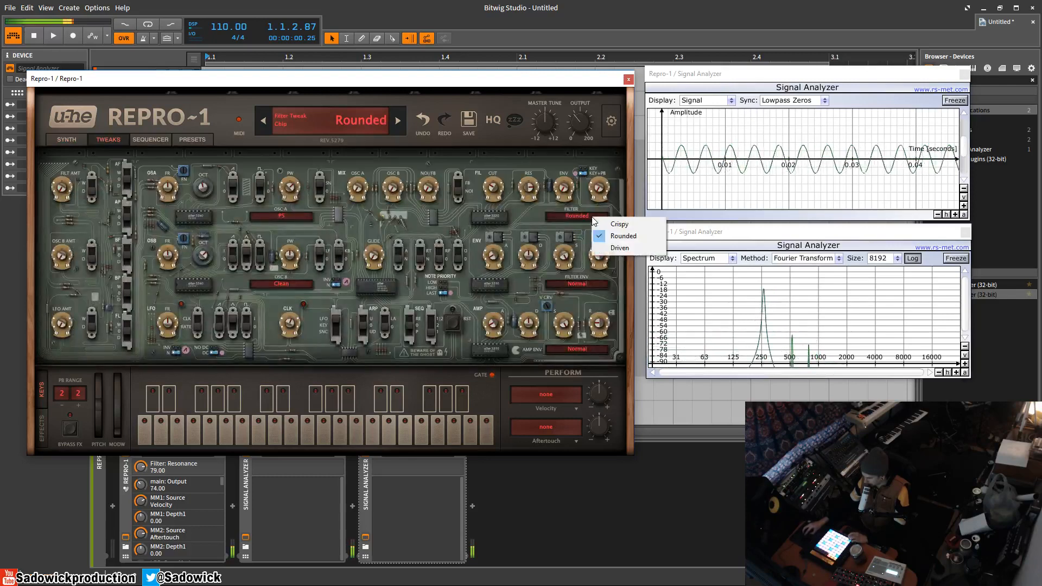
click(554, 213)
click(558, 216)
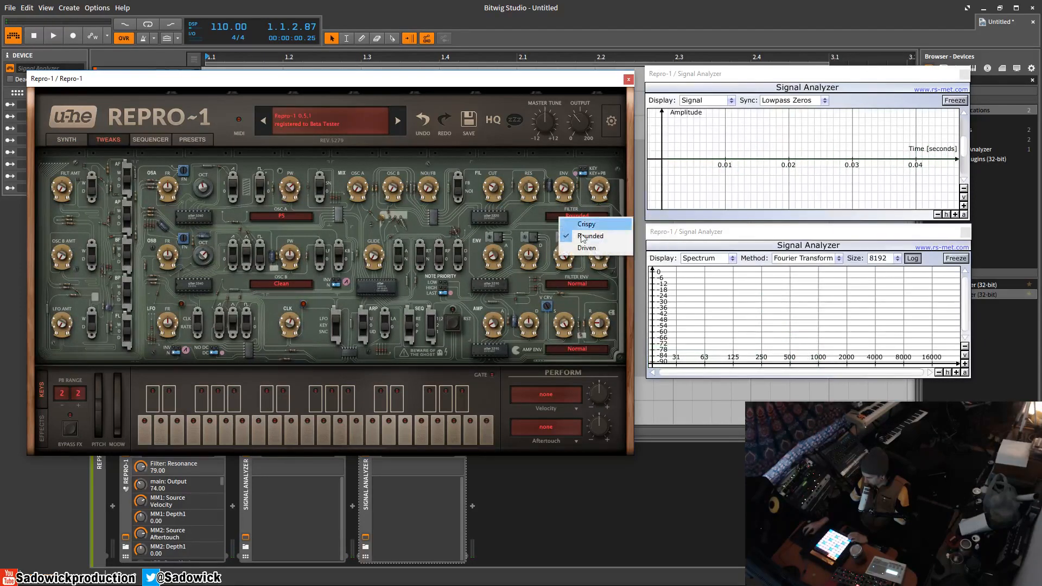
click(598, 249)
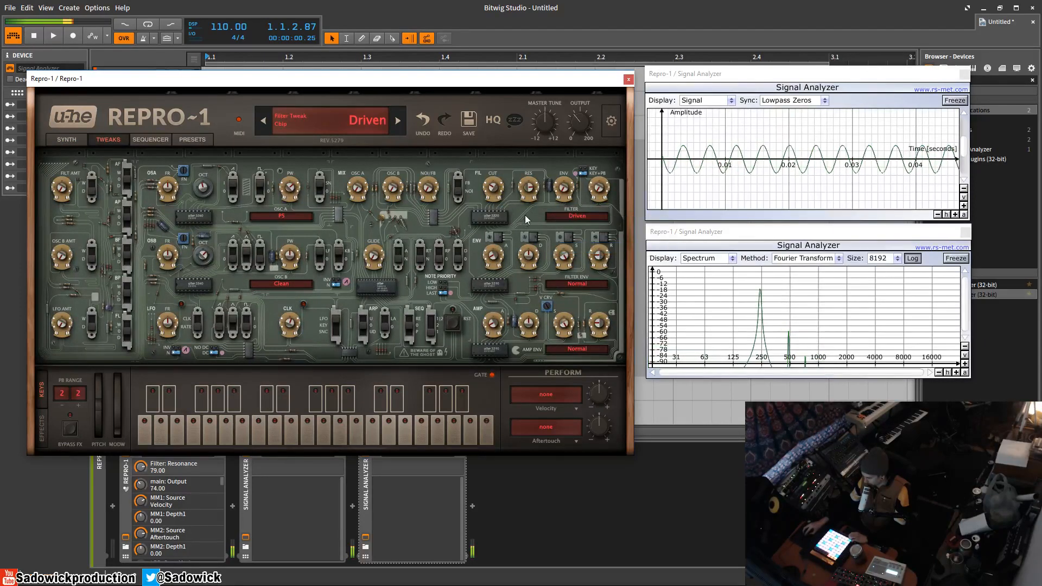
Sweep the Driven filter's cutoff through 55 and 87, try the High Quality setting, and bring the cutoff down to 30.
drag(490, 193, 496, 164)
mouse_move(496, 188)
mouse_down()
mouse_move(494, 217)
mouse_move(500, 131)
mouse_move(501, 155)
mouse_move(519, 99)
mouse_move(501, 187)
mouse_move(497, 130)
mouse_move(490, 202)
mouse_up()
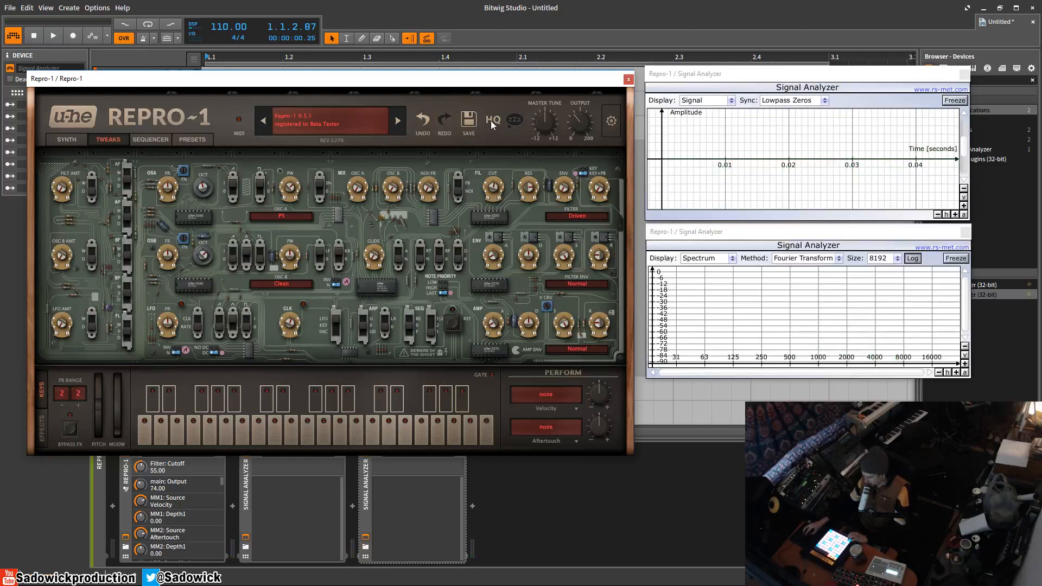
scroll(494, 187, up, 1)
drag(497, 167, 504, 153)
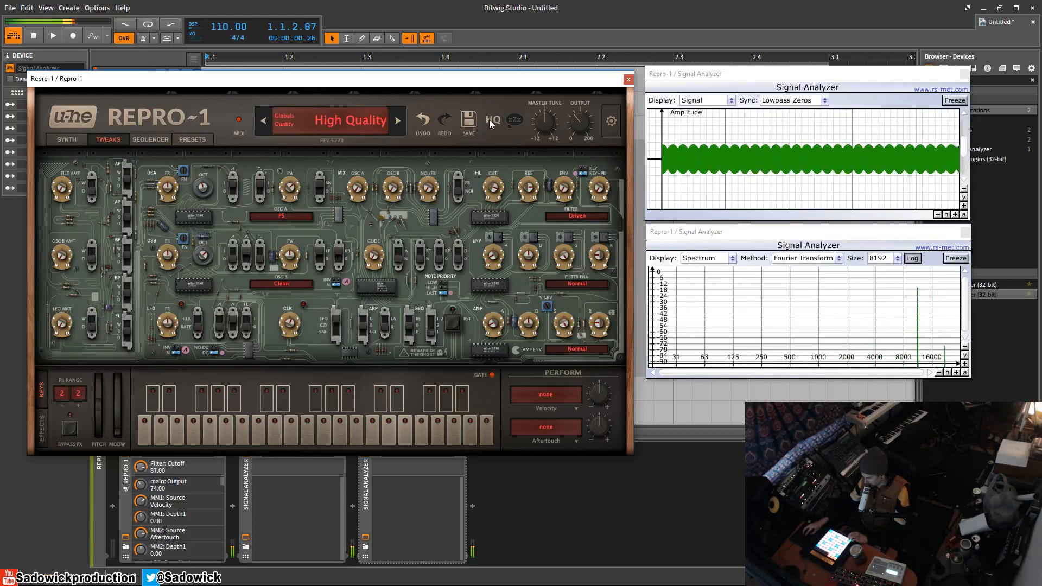
drag(493, 188, 502, 237)
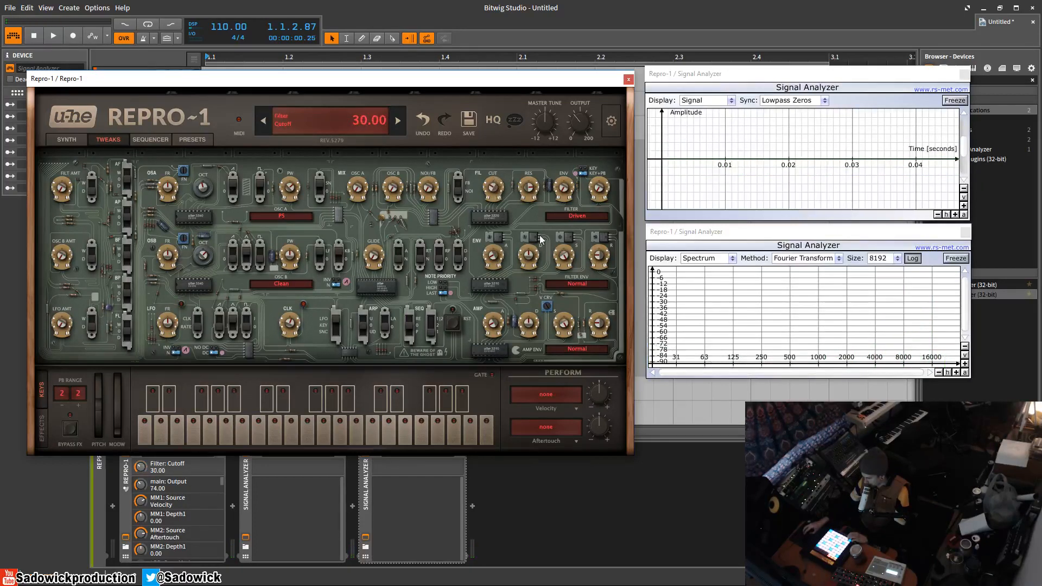
Return to the Synth page and raise the filter's keyboard amount to 100.
click(75, 141)
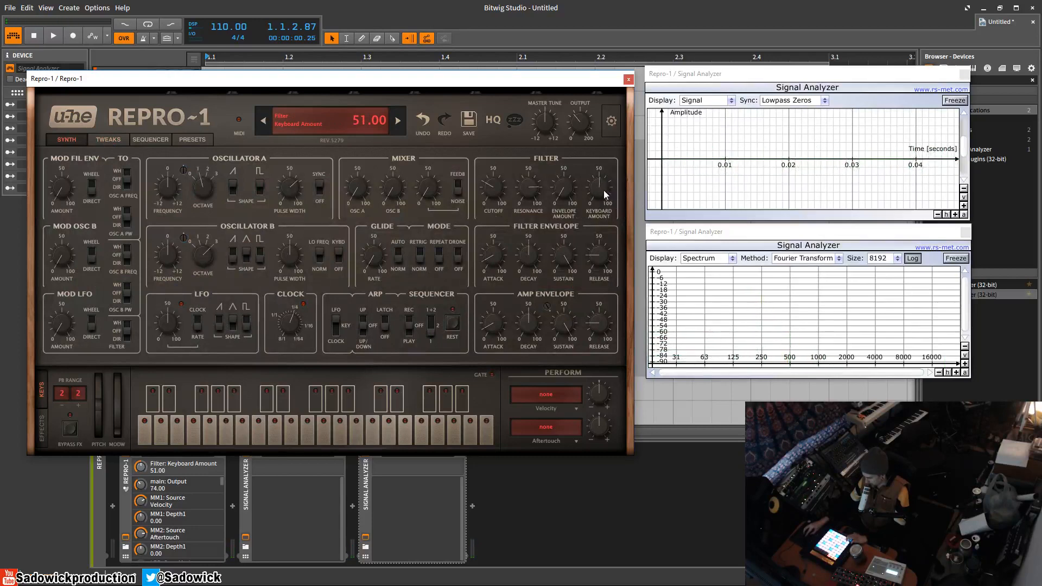
drag(603, 190, 593, 41)
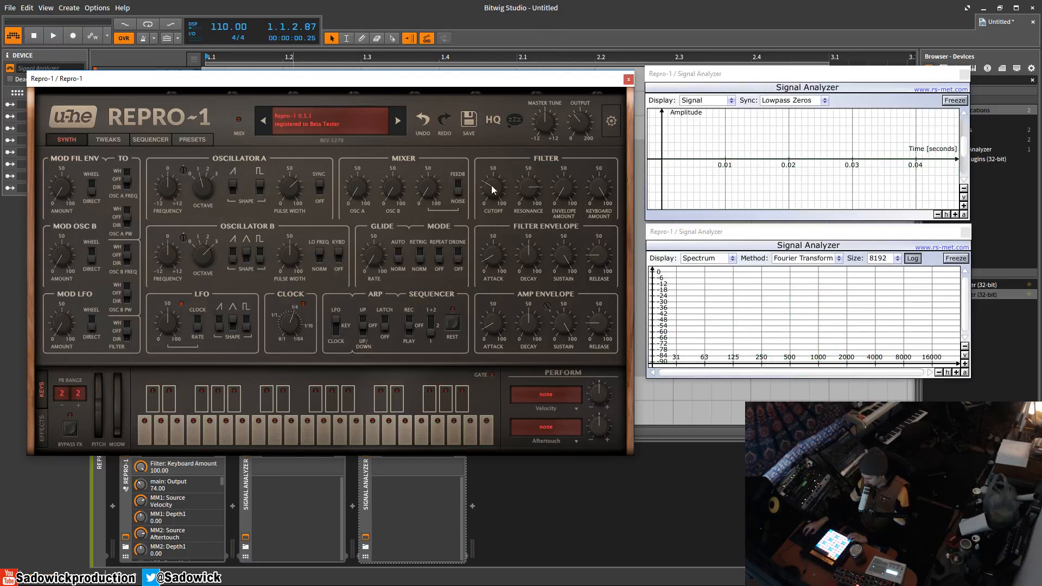
Reload the INIT preset and set the filter envelope amount to 100 with the filter envelope's sustain at 89.50.
click(314, 119)
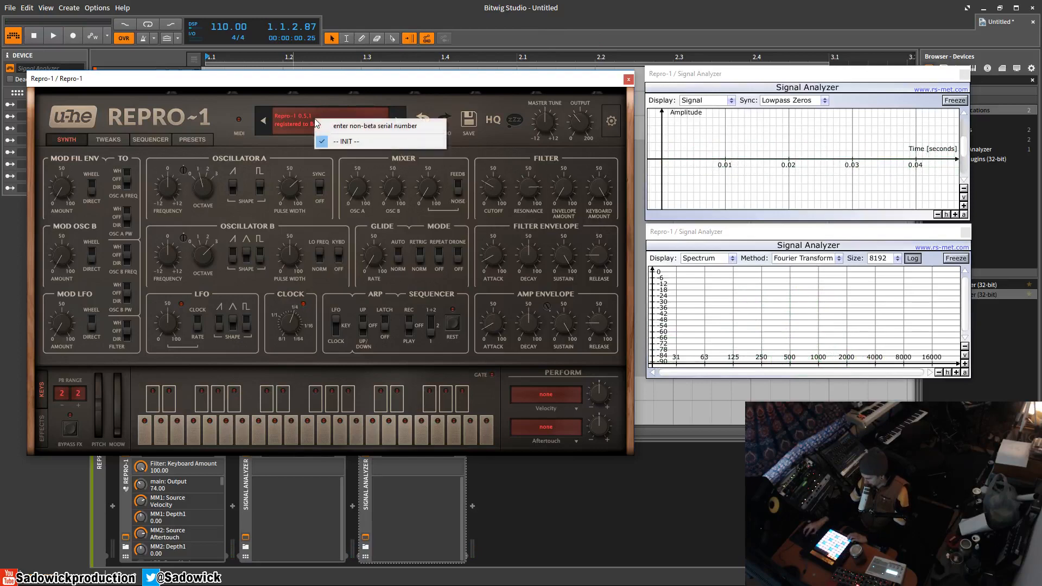
click(343, 140)
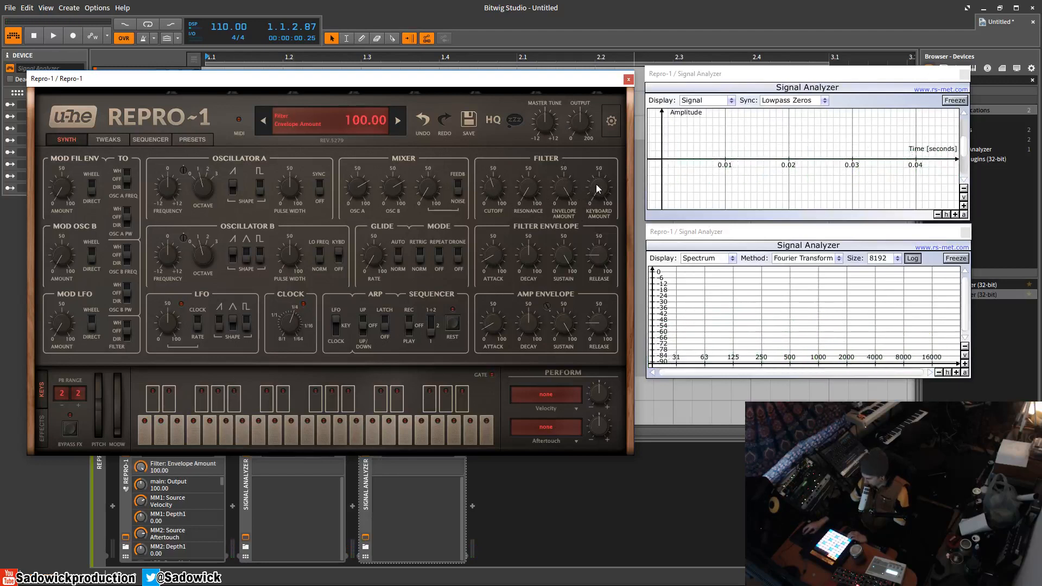
drag(562, 252, 569, 271)
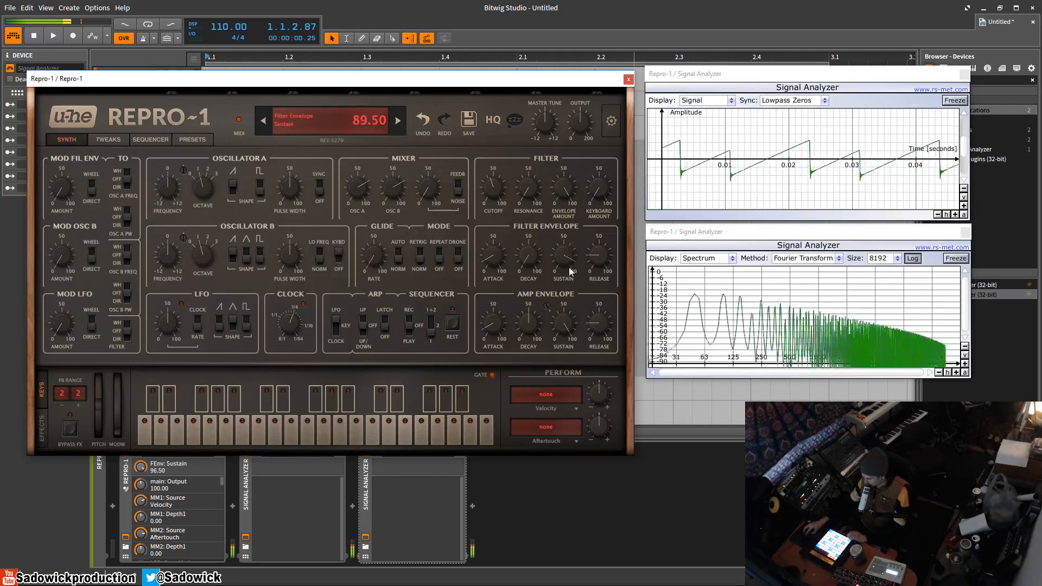
Set the filter envelope's sustain to 0.00 and its decay to about 53.50, with the filter cutoff at 38.50.
drag(565, 323, 564, 373)
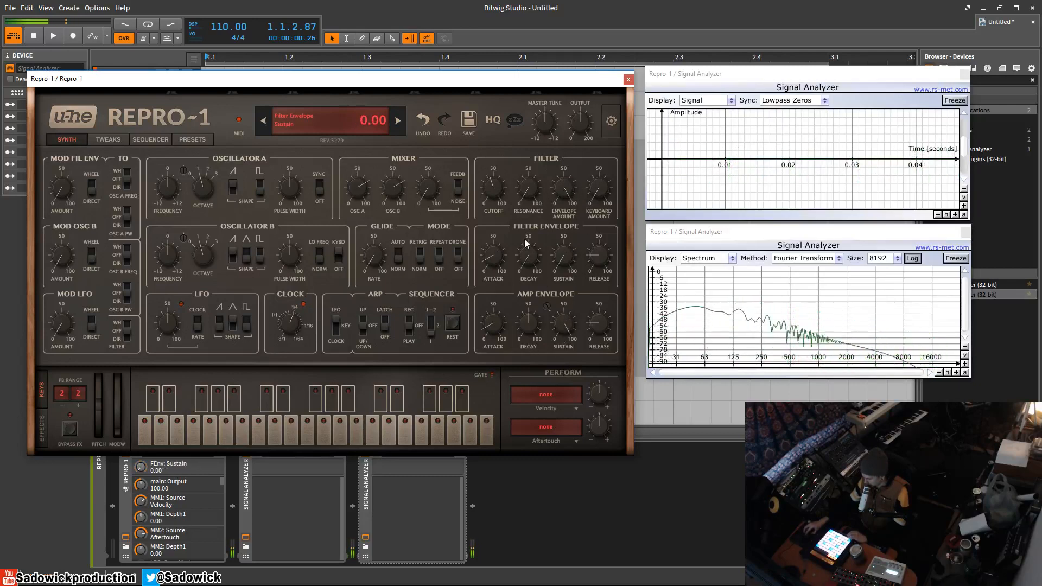
drag(524, 240, 532, 209)
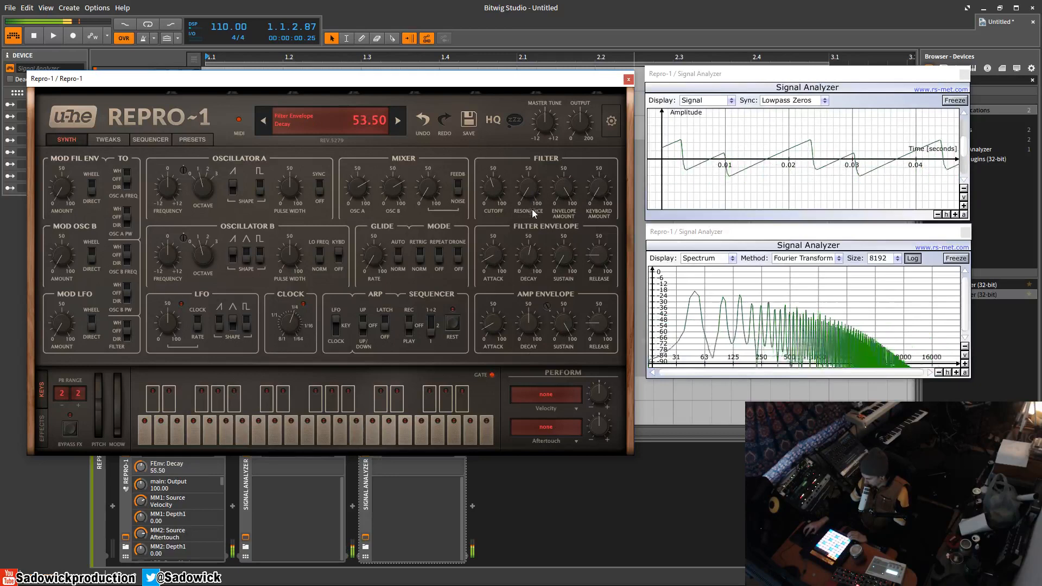
click(493, 190)
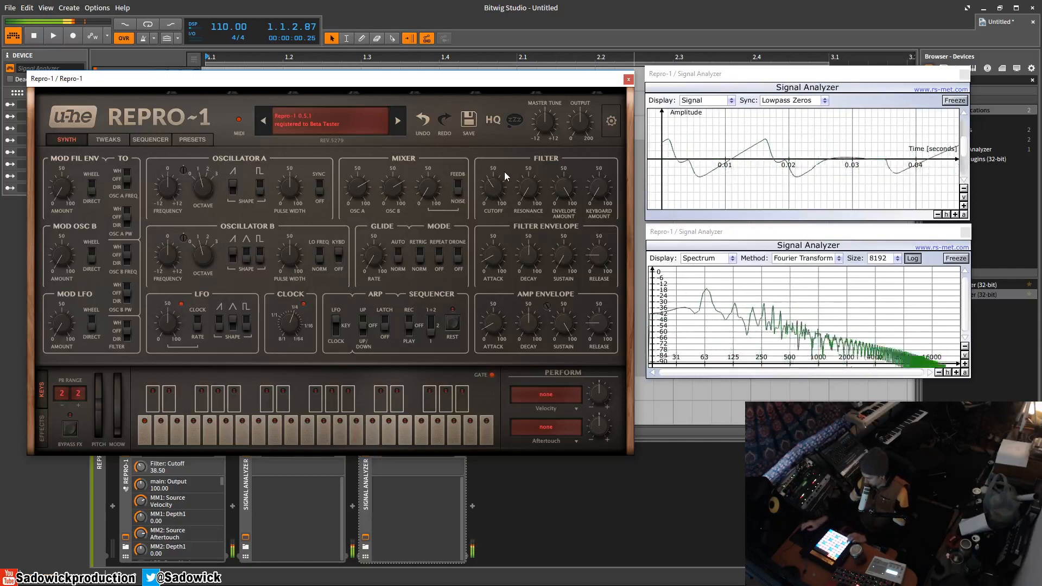
Set the mixer to Osc B 0.00, a raised Osc A and noise/feedback 52.50, and the filter resonance to 64.00.
drag(394, 188, 397, 251)
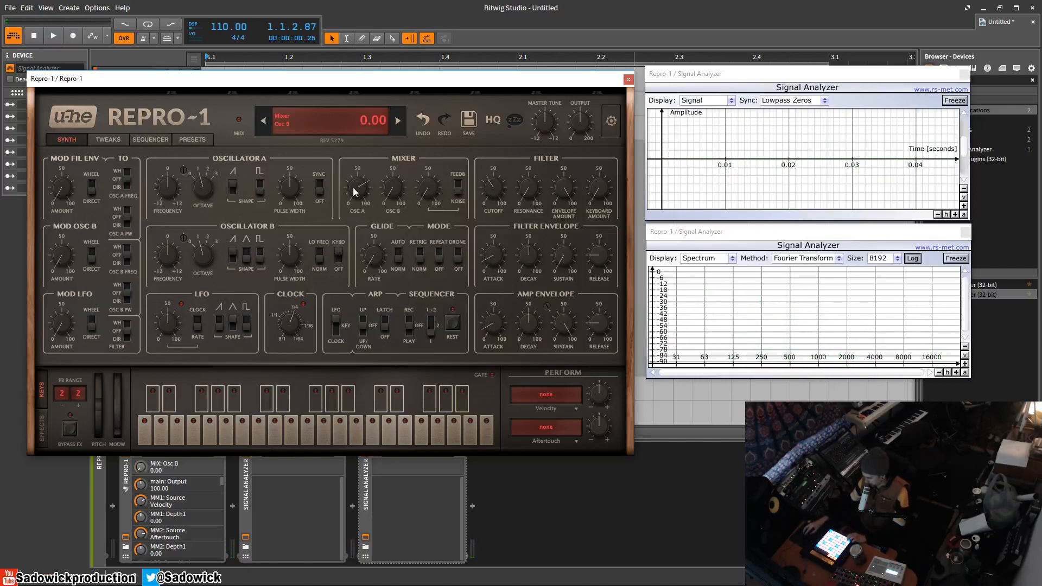
drag(362, 191, 431, 134)
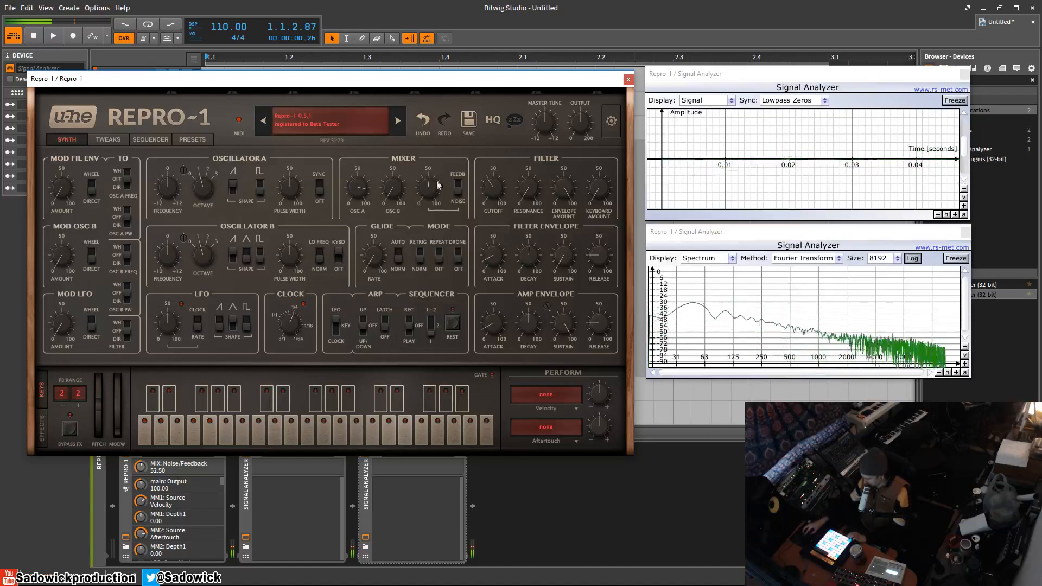
drag(524, 198, 523, 127)
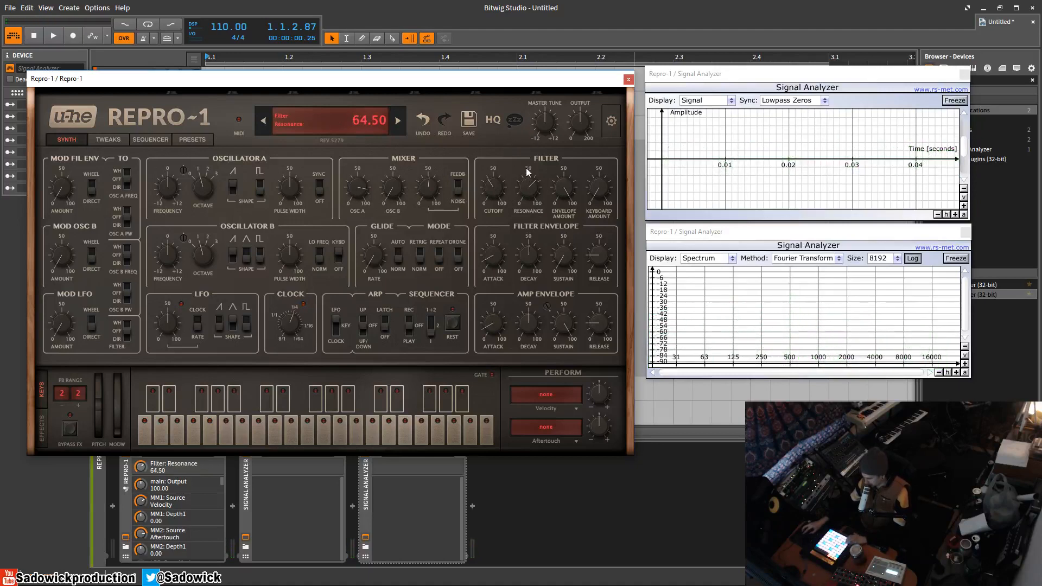
drag(526, 187, 533, 186)
On the Tweaks page, audition the filter envelope chips High Sustain, One Shot and Piano 1, and return to Normal.
click(109, 140)
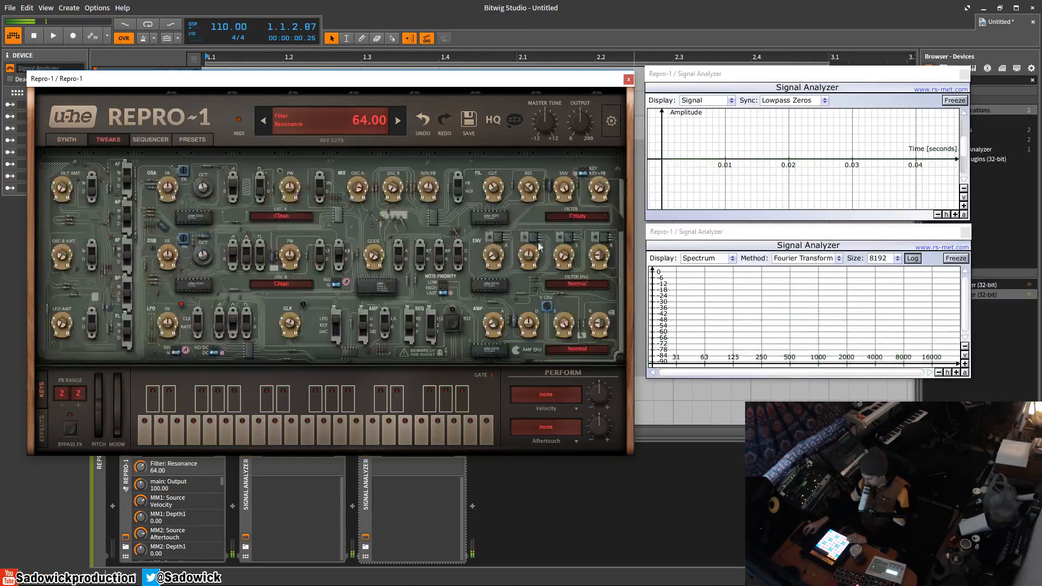
click(577, 283)
click(591, 294)
click(590, 287)
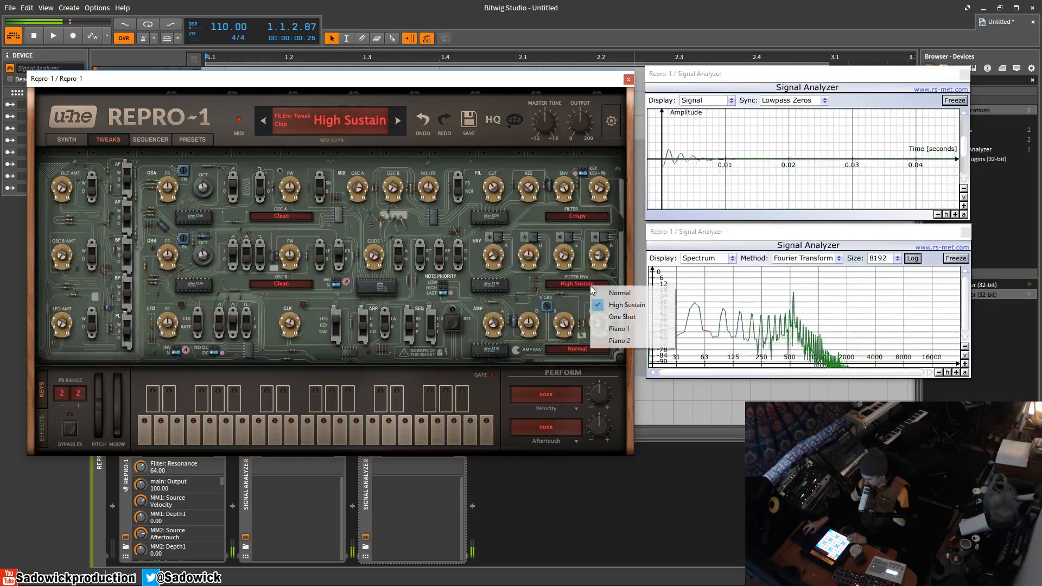
click(608, 318)
click(591, 287)
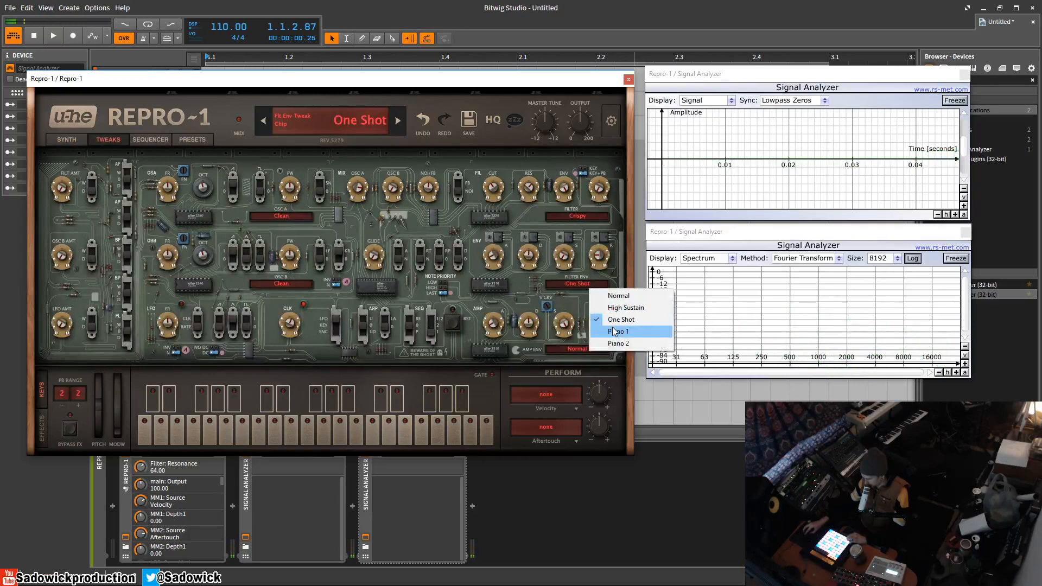
click(608, 337)
click(591, 288)
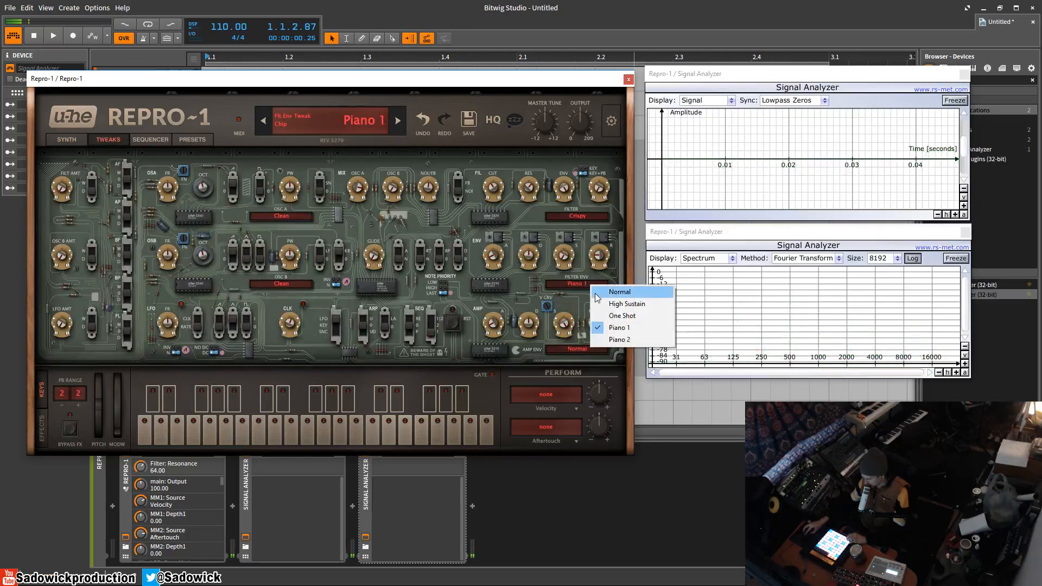
click(597, 290)
Compare the Piano 1 and Piano 2 filter envelope chips once more against Normal, ending on Normal.
click(585, 287)
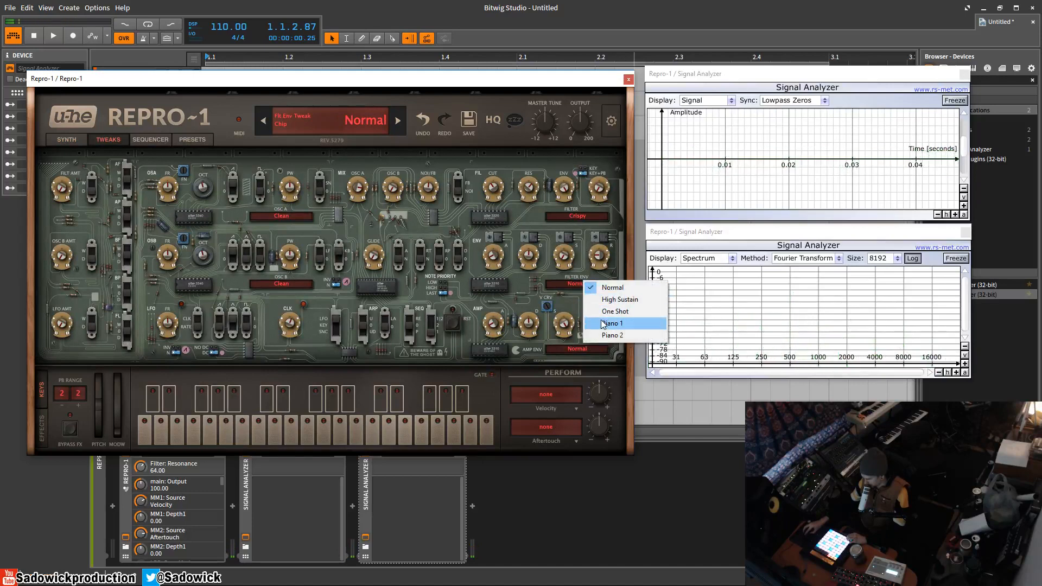
click(602, 320)
click(579, 288)
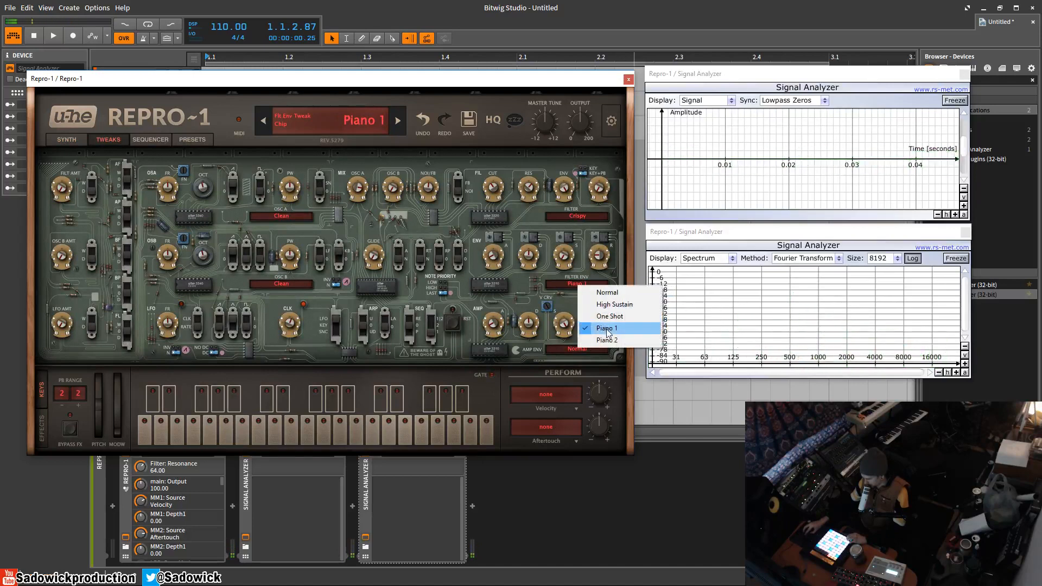
click(605, 336)
click(580, 285)
click(590, 294)
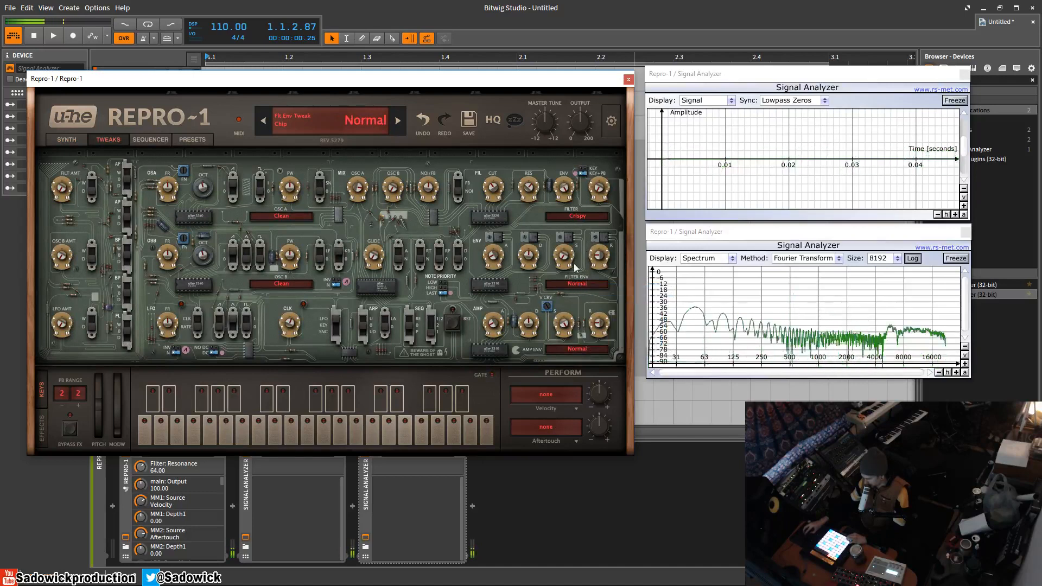
With the cutoff at 43.50 and the filter envelope's attack at 65.00, try the High Sustain and One Shot chips, ending on Piano 1.
mouse_move(490, 204)
mouse_down()
mouse_move(528, 187)
mouse_move(495, 190)
mouse_move(500, 173)
mouse_move(507, 192)
mouse_up()
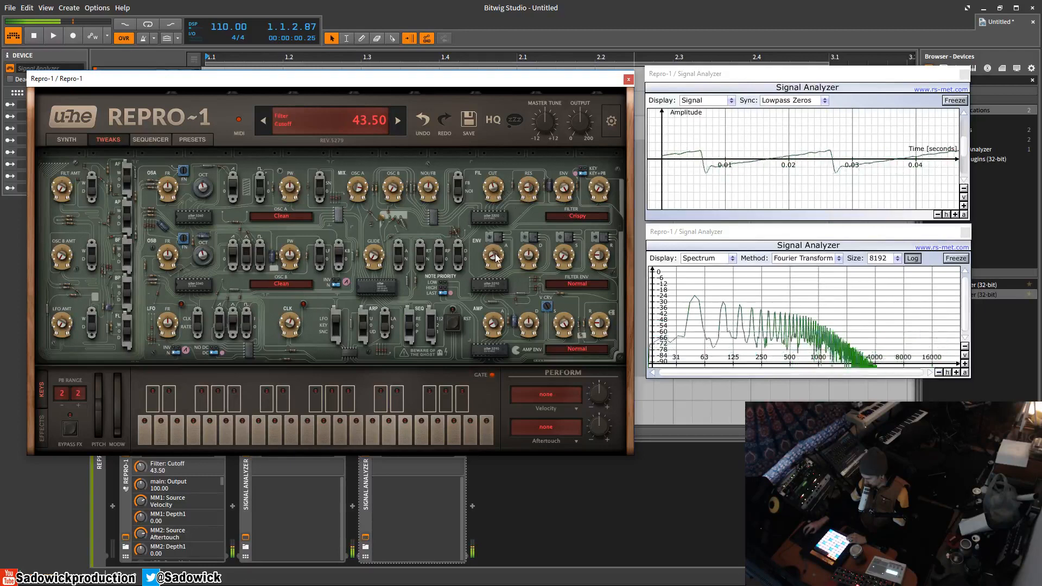
drag(496, 254, 502, 200)
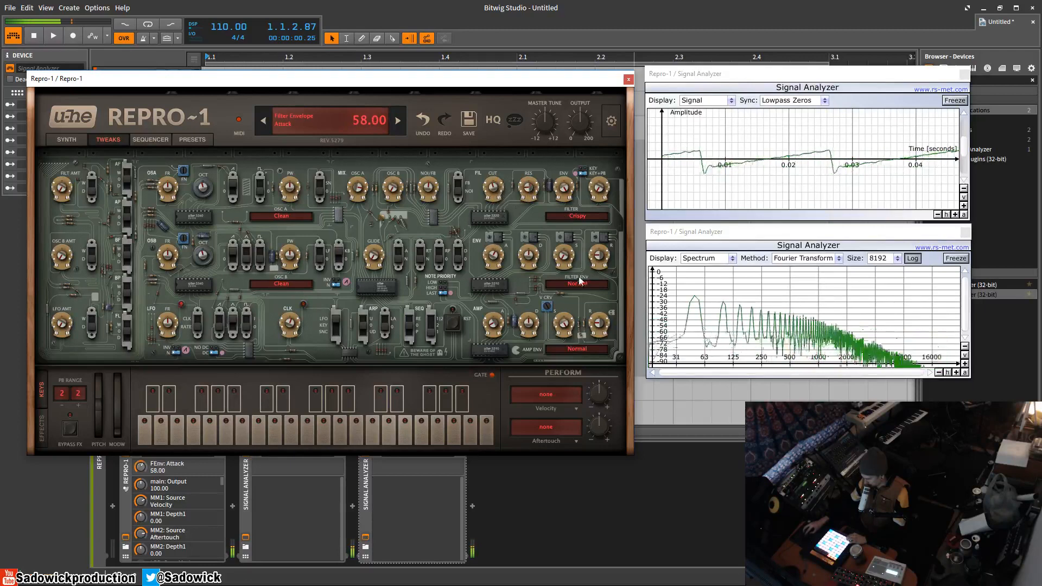
click(577, 284)
click(600, 303)
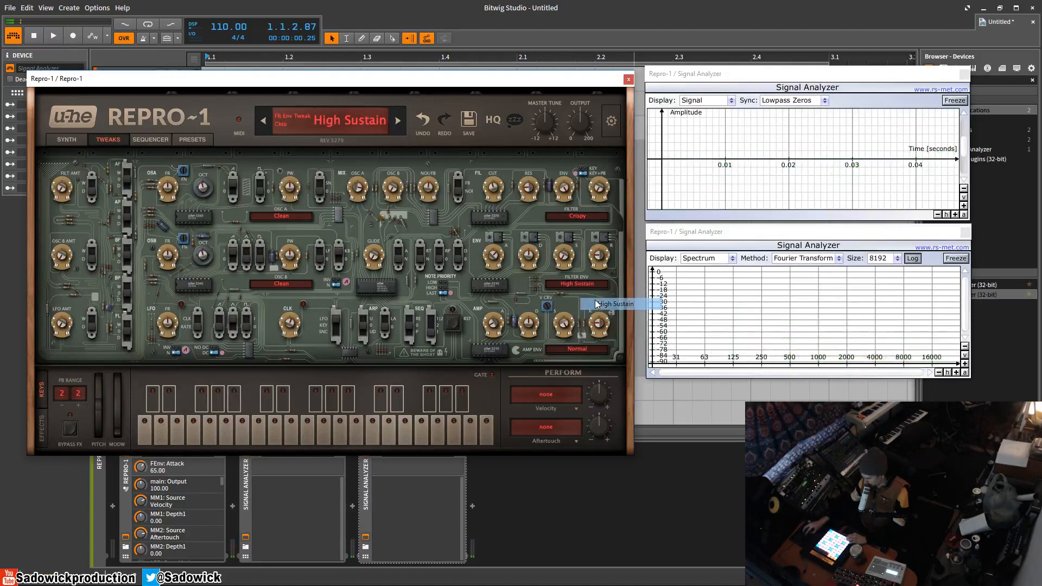
click(580, 288)
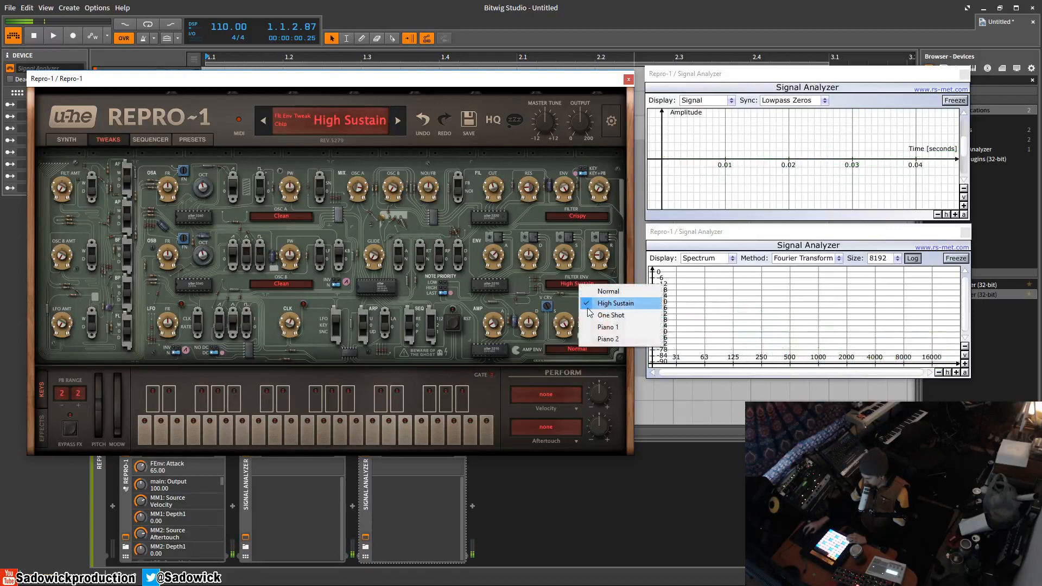
click(591, 315)
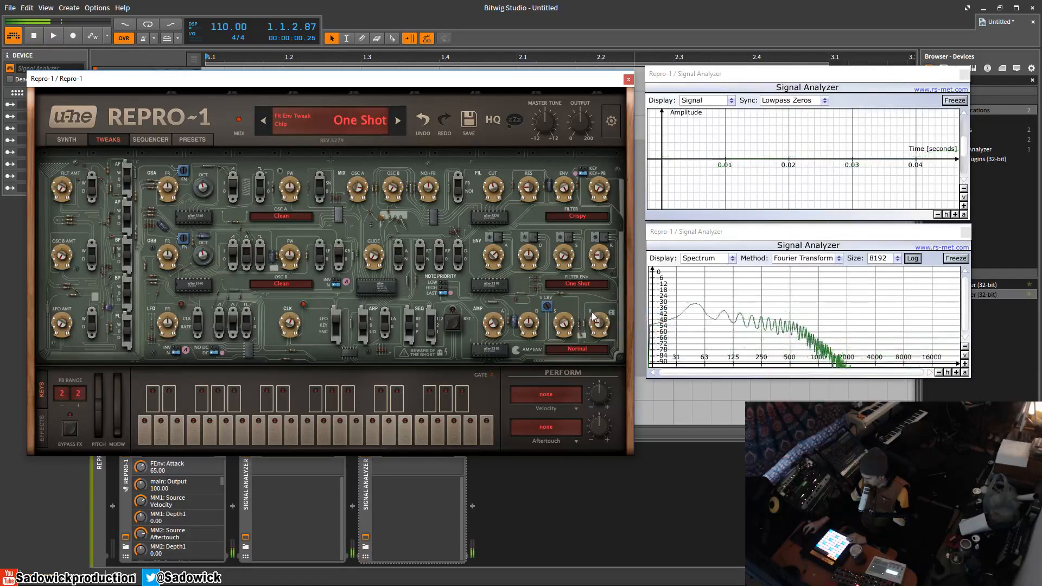
click(591, 288)
click(612, 327)
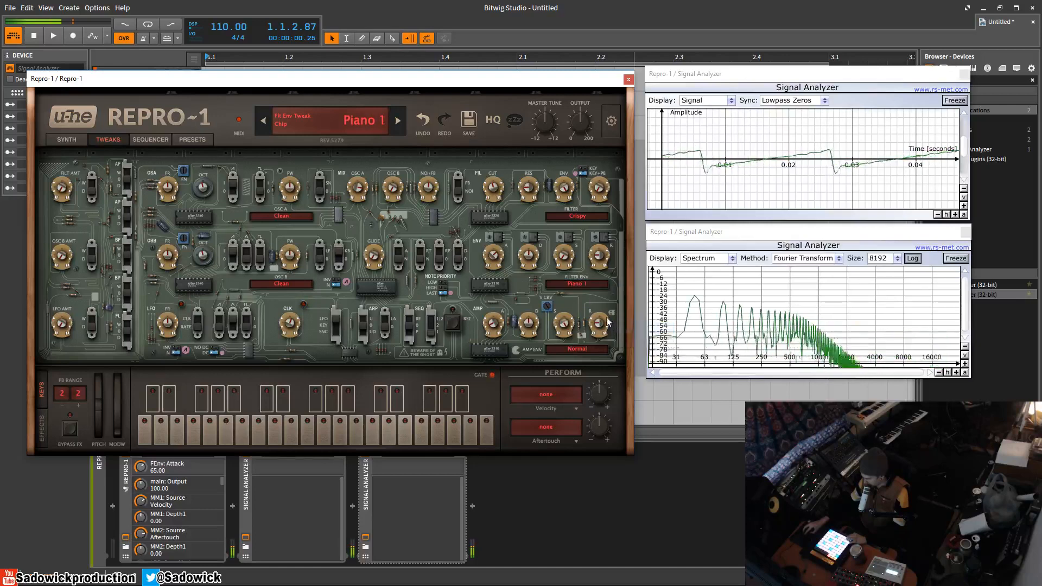
Lower the filter envelope's attack and set the cutoff to 31.50, ending back on the Synth page.
mouse_move(492, 250)
mouse_down()
mouse_move(504, 281)
mouse_move(496, 289)
mouse_up()
drag(493, 187, 497, 212)
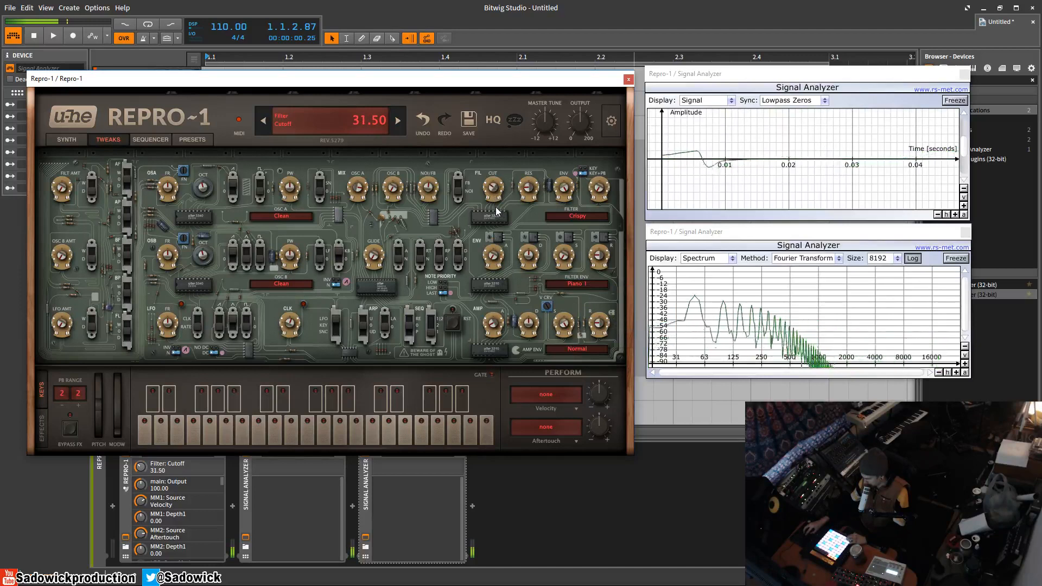
click(80, 139)
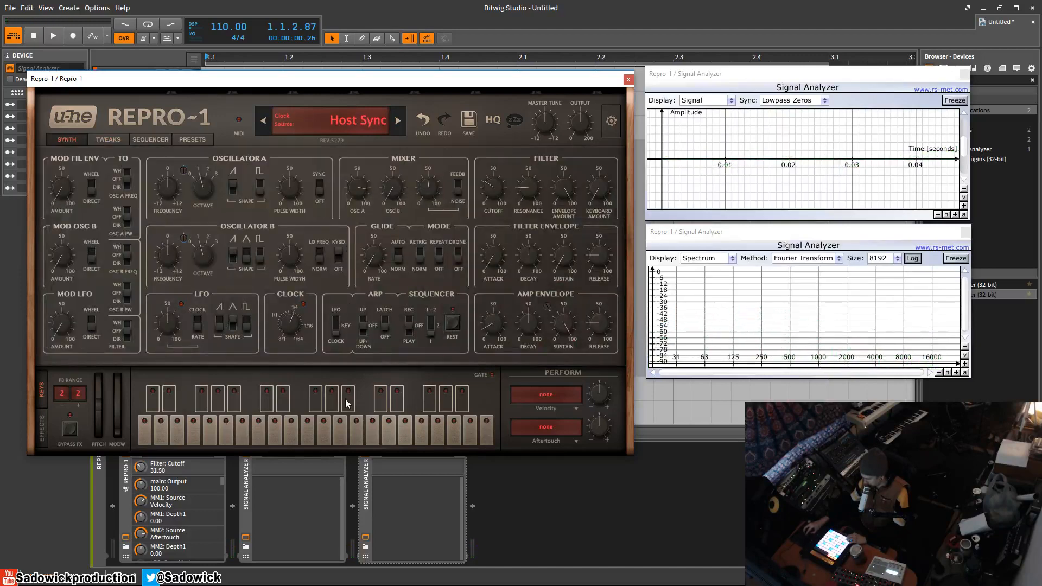
Try the arpeggiator in Up mode, switch the sequencer to Play, and set the clock's time base to 1/16.
click(361, 316)
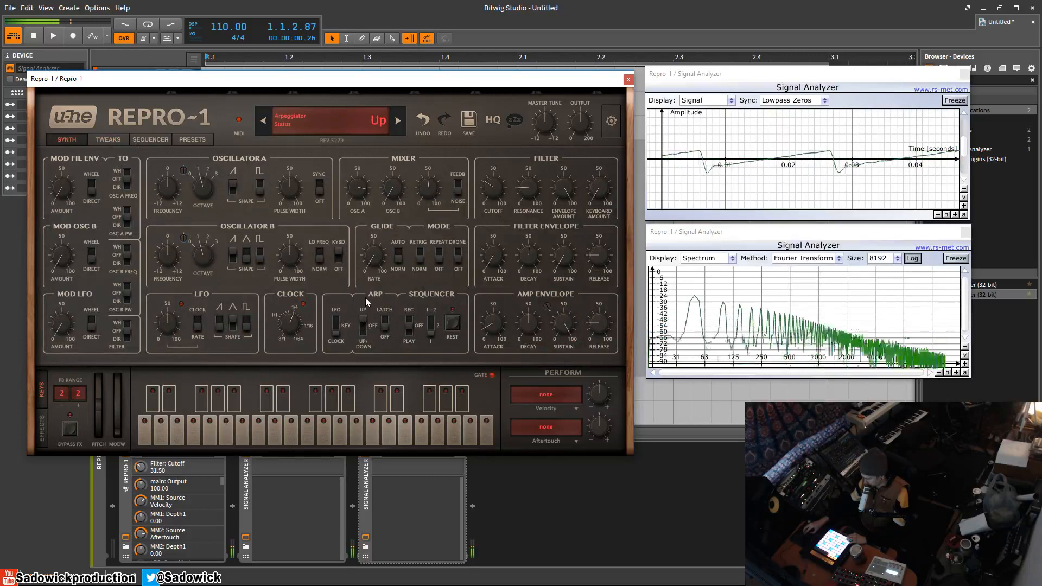
click(412, 332)
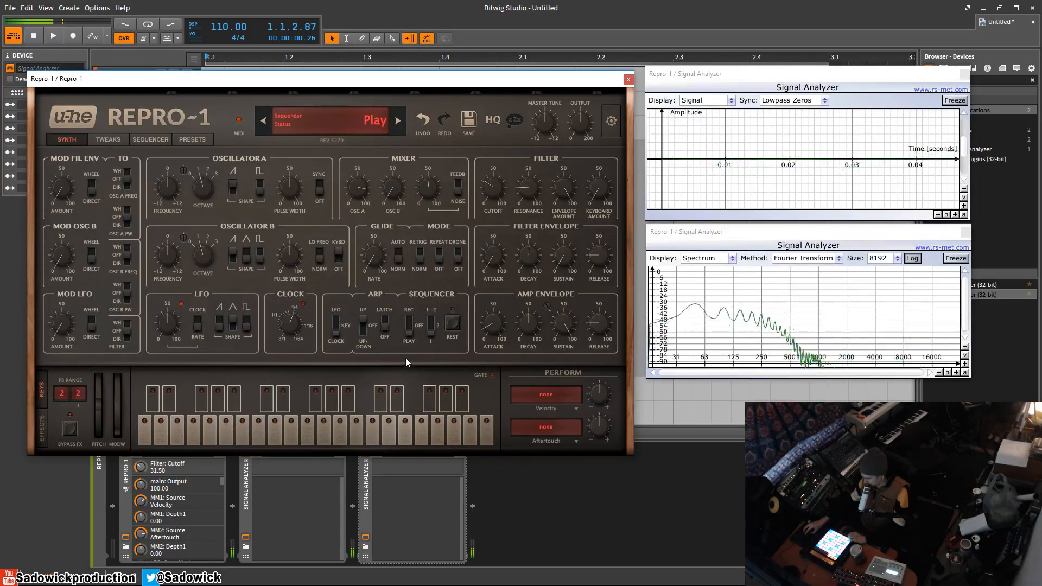
drag(290, 323, 299, 301)
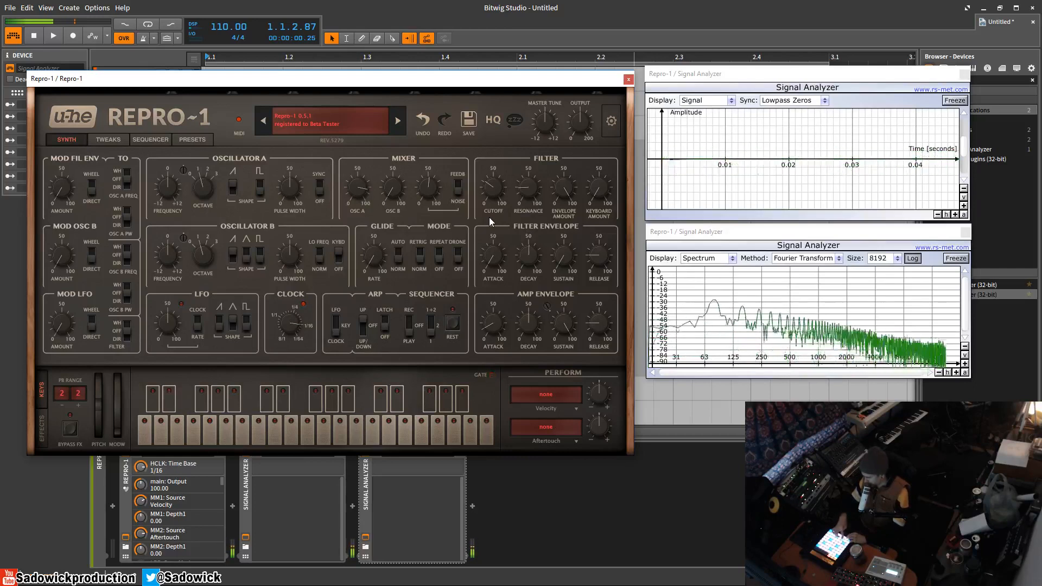
Sweep the filter cutoff down to 4.00, raise the amp envelope's release, and bring the cutoff to 29.00.
mouse_move(509, 201)
mouse_down()
mouse_move(494, 217)
mouse_move(490, 206)
mouse_up()
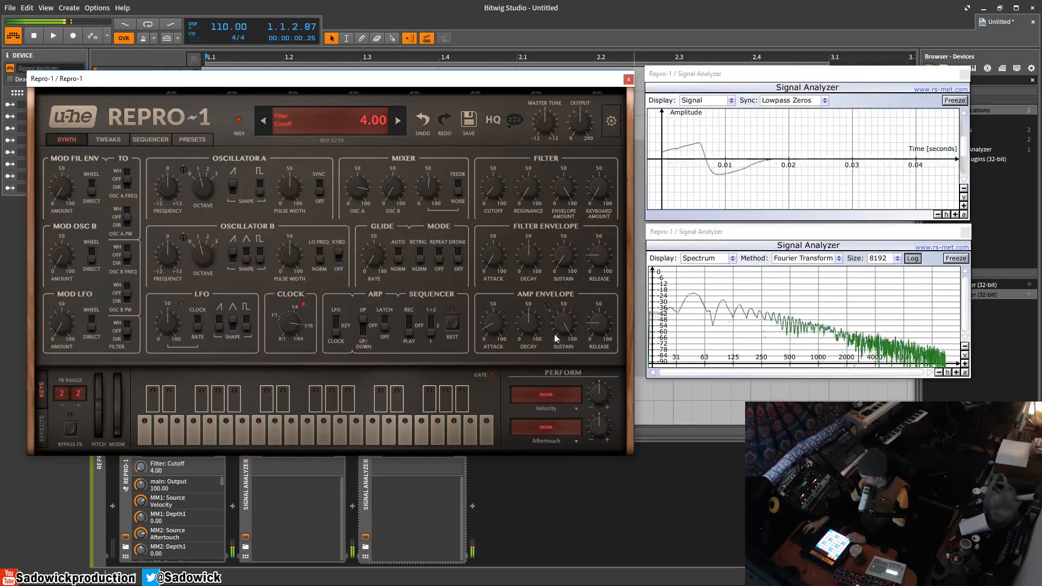
drag(601, 333, 596, 284)
drag(503, 193, 485, 165)
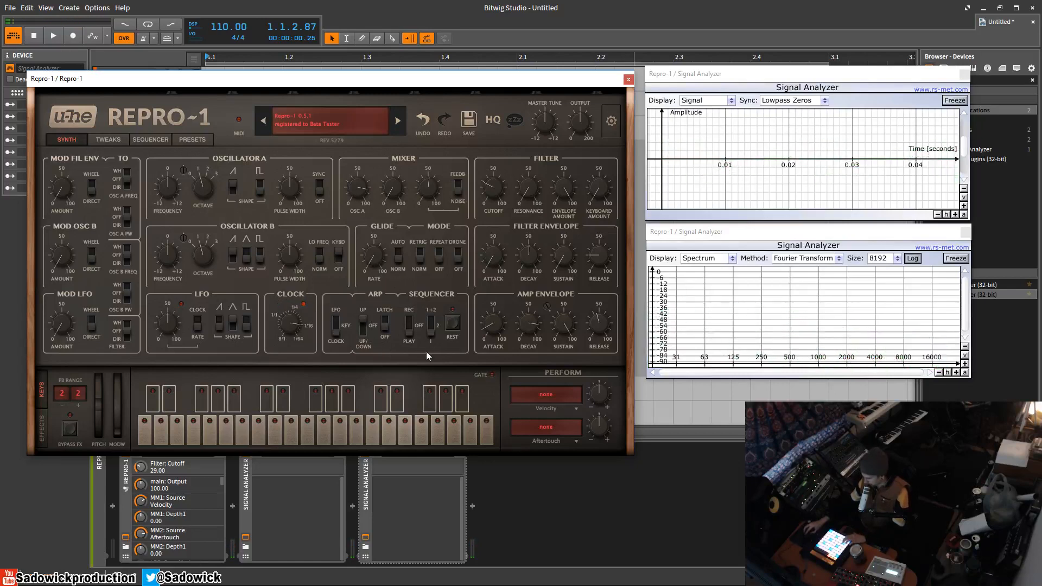
Switch the sequencer between its record, off and play modes to capture a note pattern and play it back.
click(411, 334)
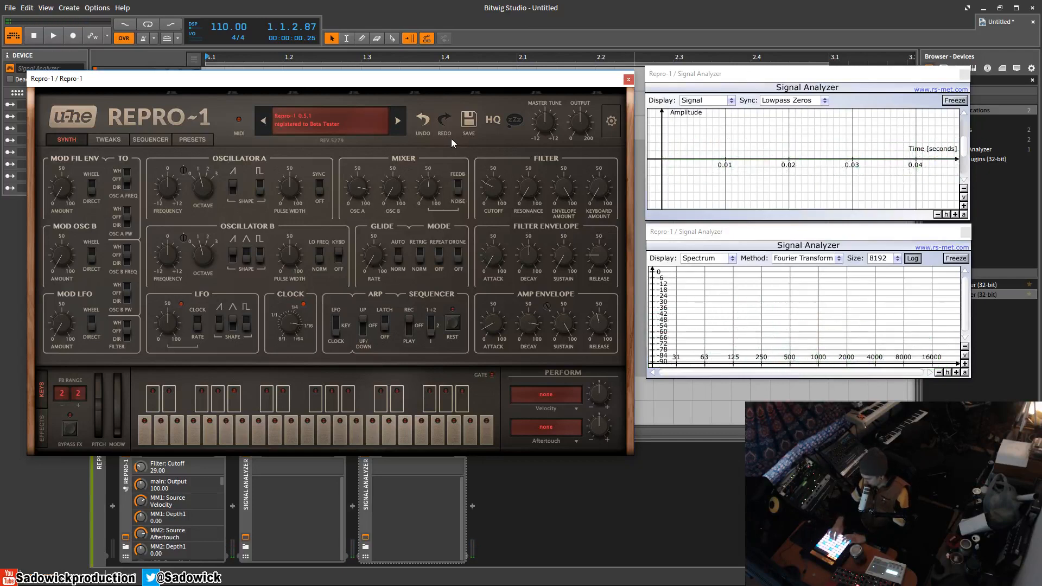
click(408, 325)
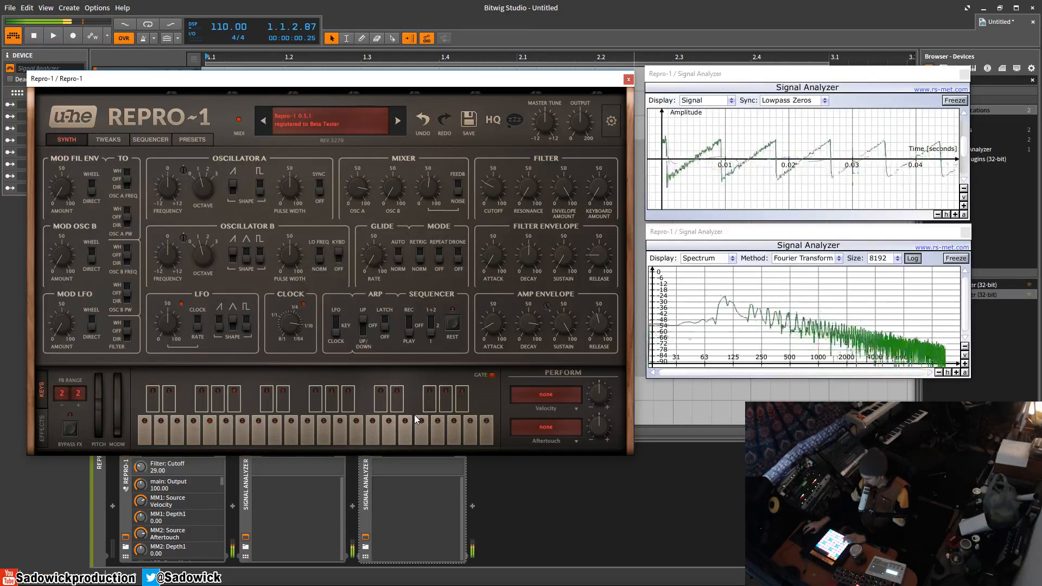
click(409, 323)
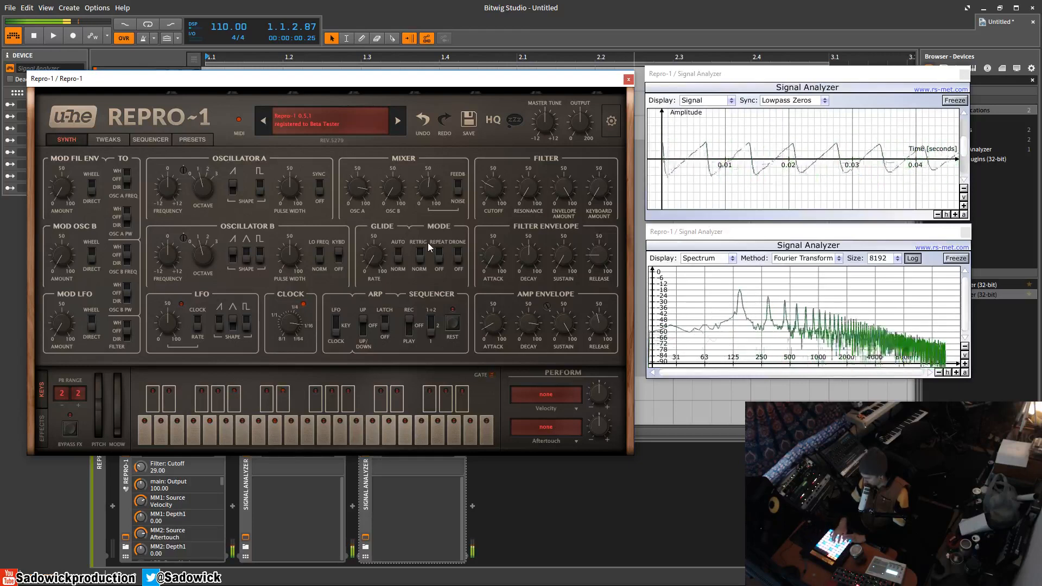
click(410, 327)
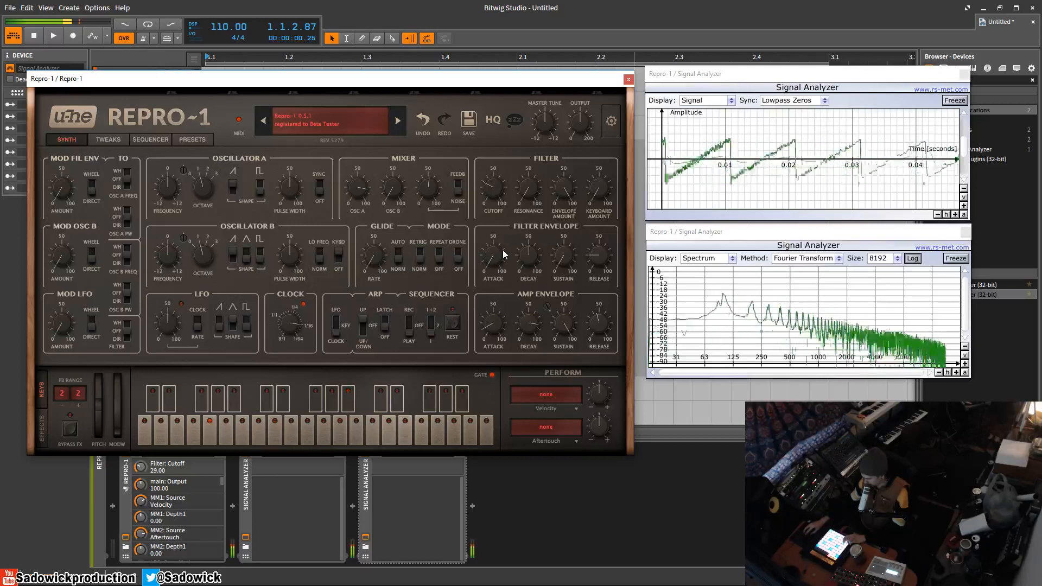
Lower the filter cutoff to 10.00 and change the sequencer mode again, ending on Play.
drag(498, 192, 503, 200)
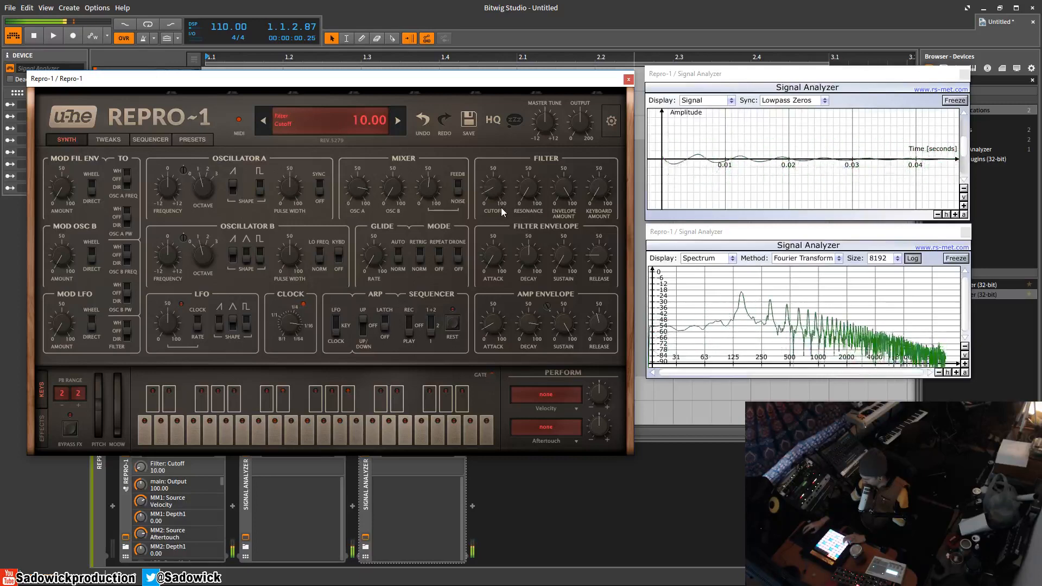
click(410, 327)
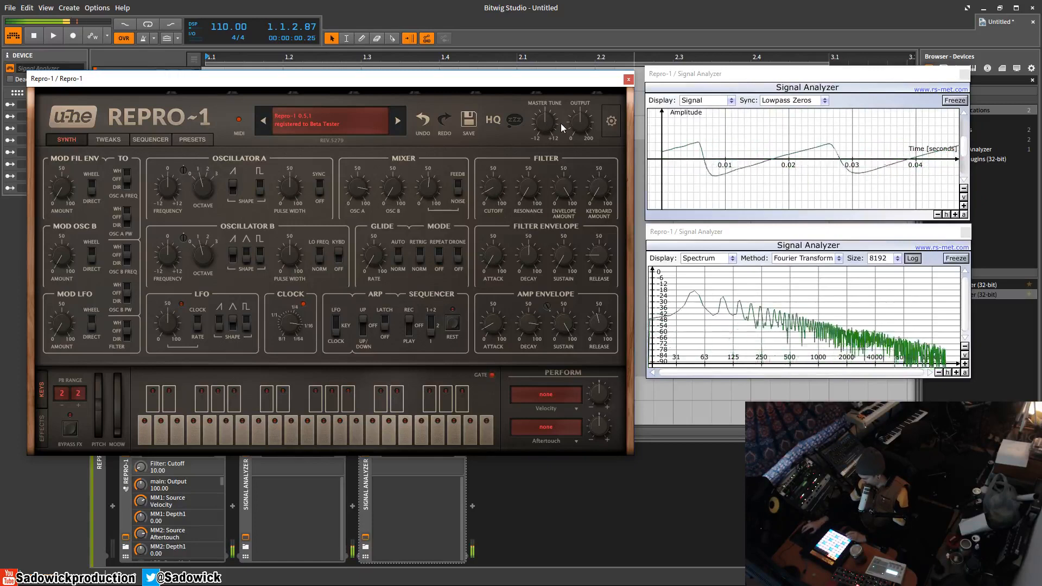
click(408, 325)
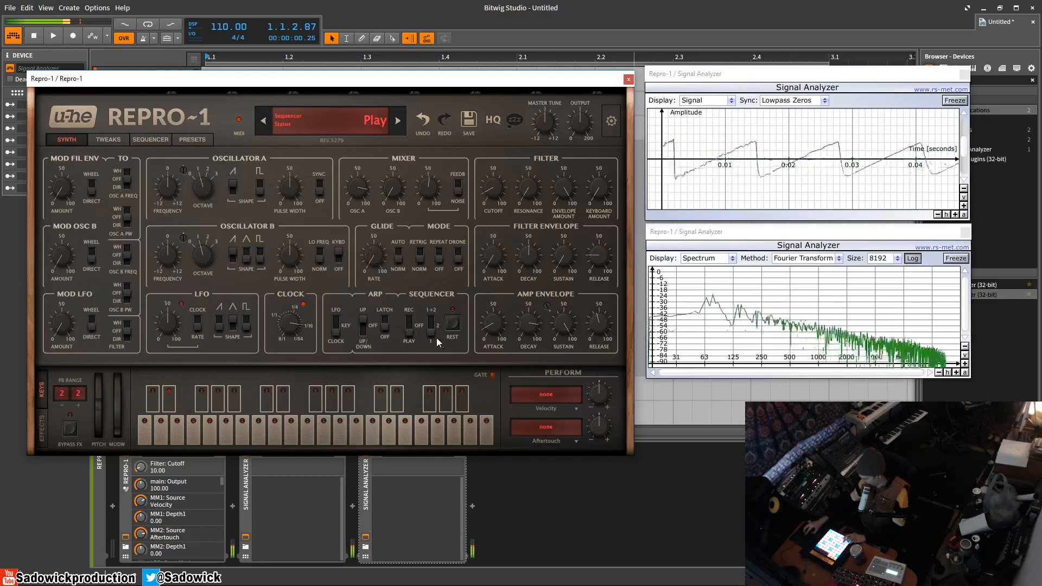
Open the Sequencer page and extend Pattern 1 to 16 steps.
click(139, 139)
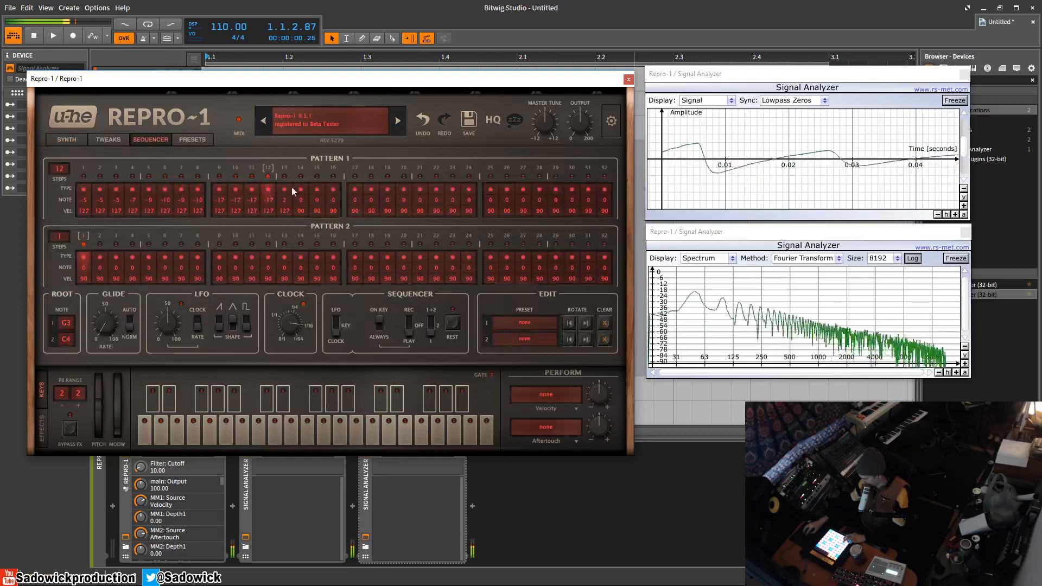
click(332, 168)
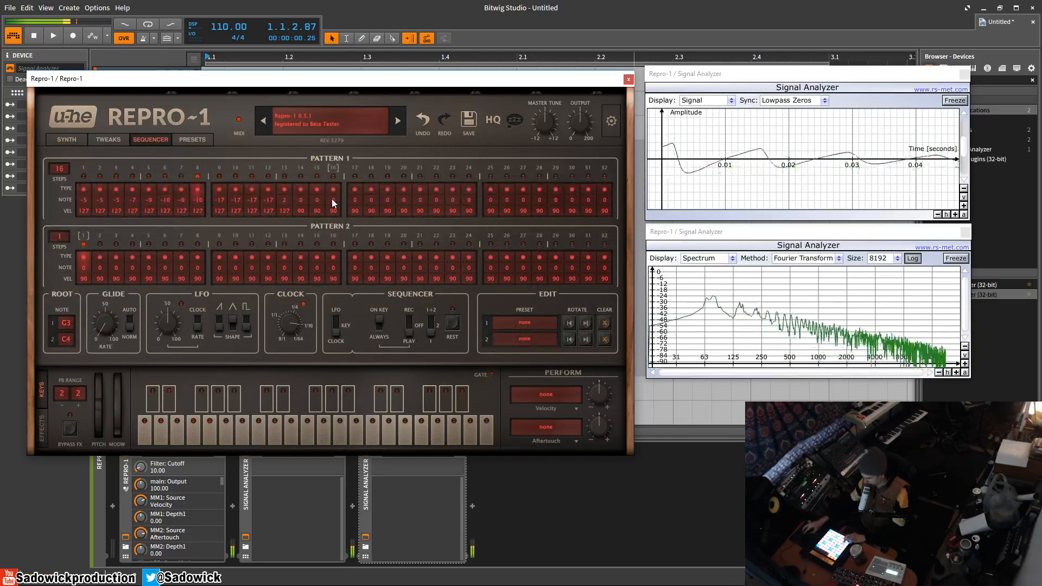
In Pattern 1, set the notes of steps 14 and 15 to -12 and step 16 to -9.
mouse_move(302, 197)
mouse_down()
mouse_move(298, 227)
mouse_move(301, 207)
mouse_move(317, 212)
mouse_up()
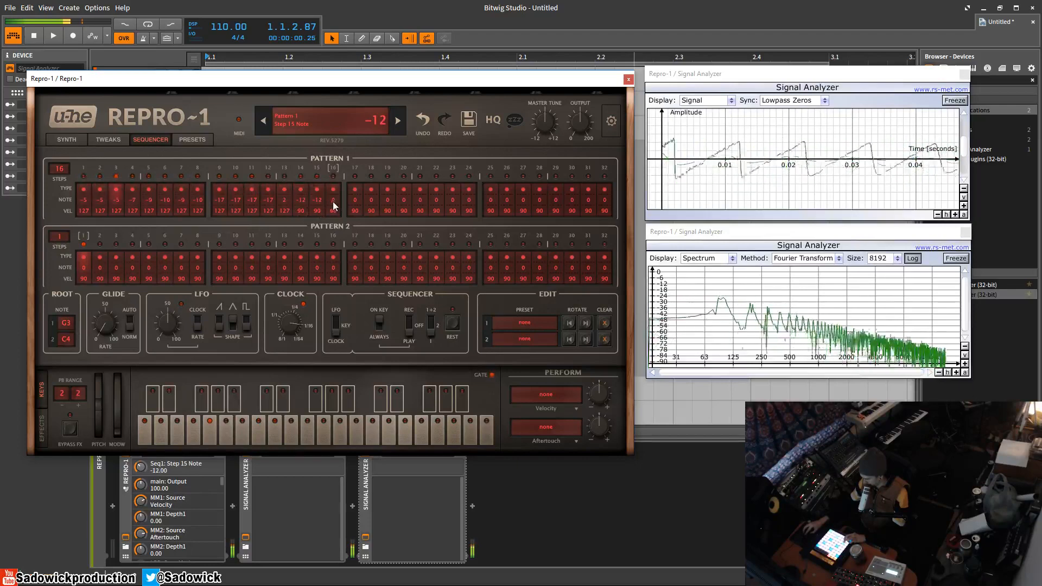
drag(332, 204, 334, 211)
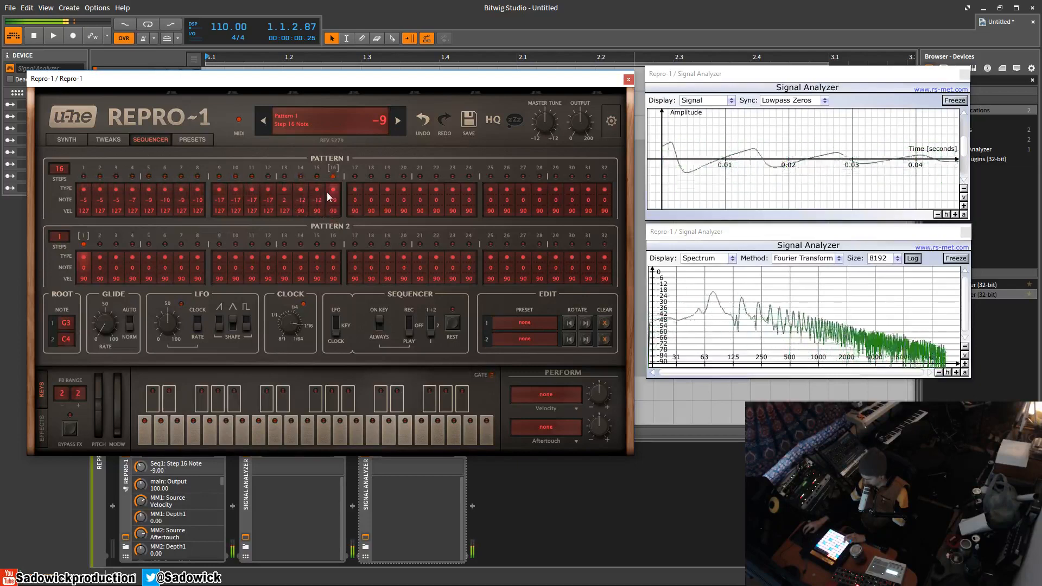
Show the Tweaks page and sweep the filter cutoff there, ending at 10.00.
click(66, 140)
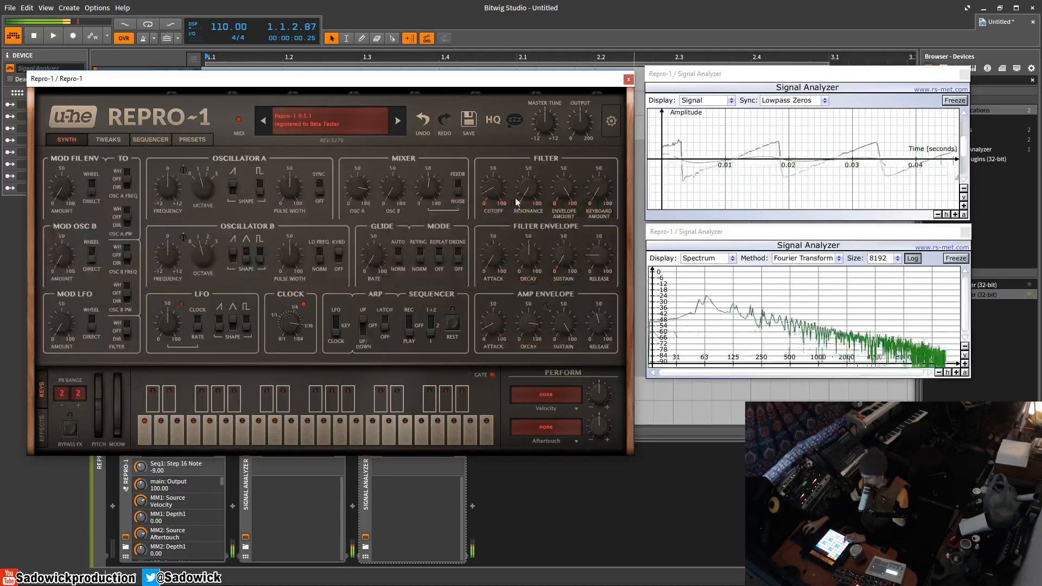
click(108, 140)
drag(493, 187, 493, 218)
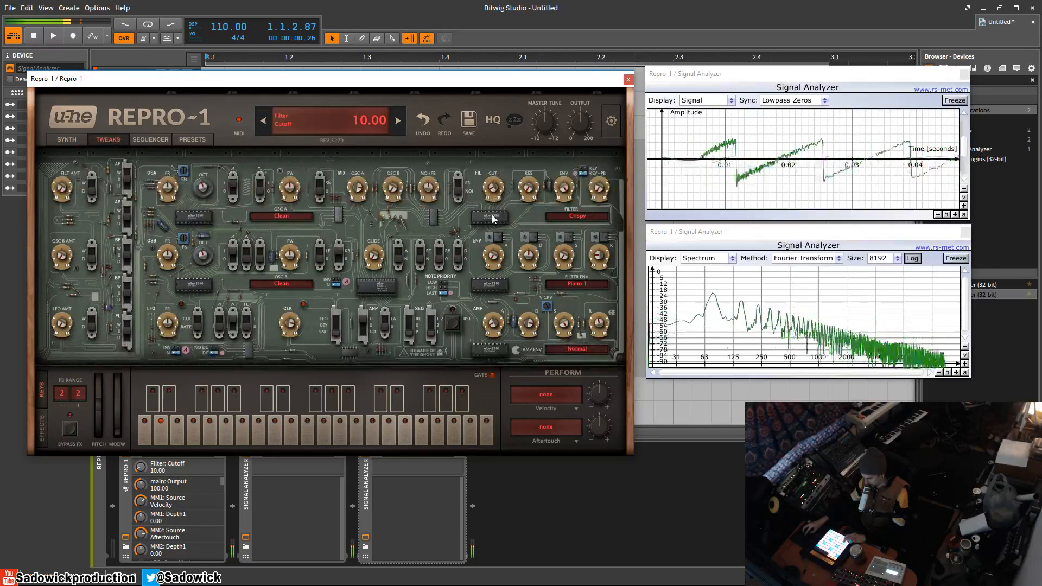
Back on the Synth page, set oscillator B's mixer level to 89.00 and its octave to 3.
click(71, 138)
drag(396, 199, 395, 111)
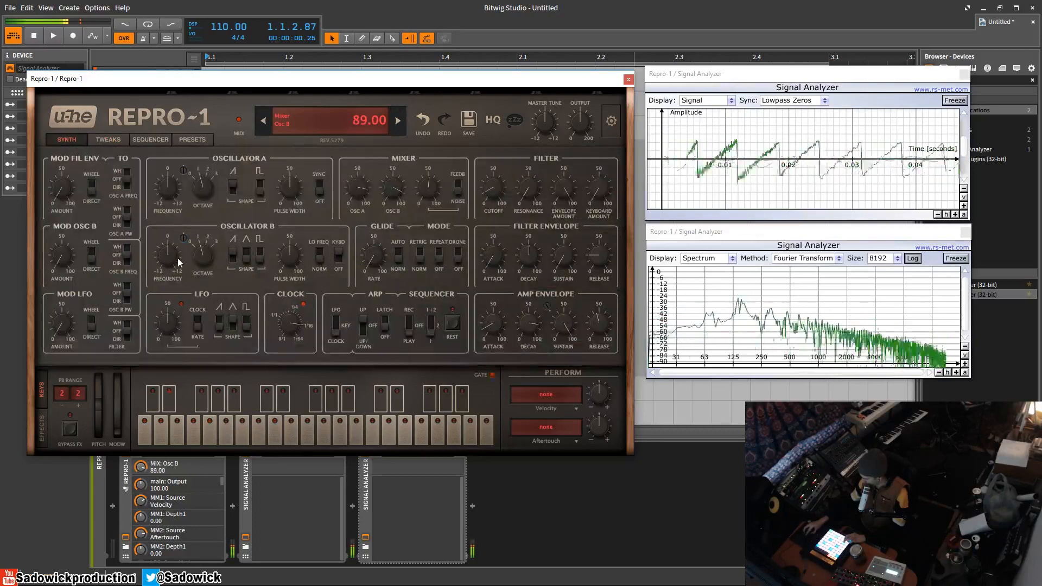
drag(204, 259, 197, 211)
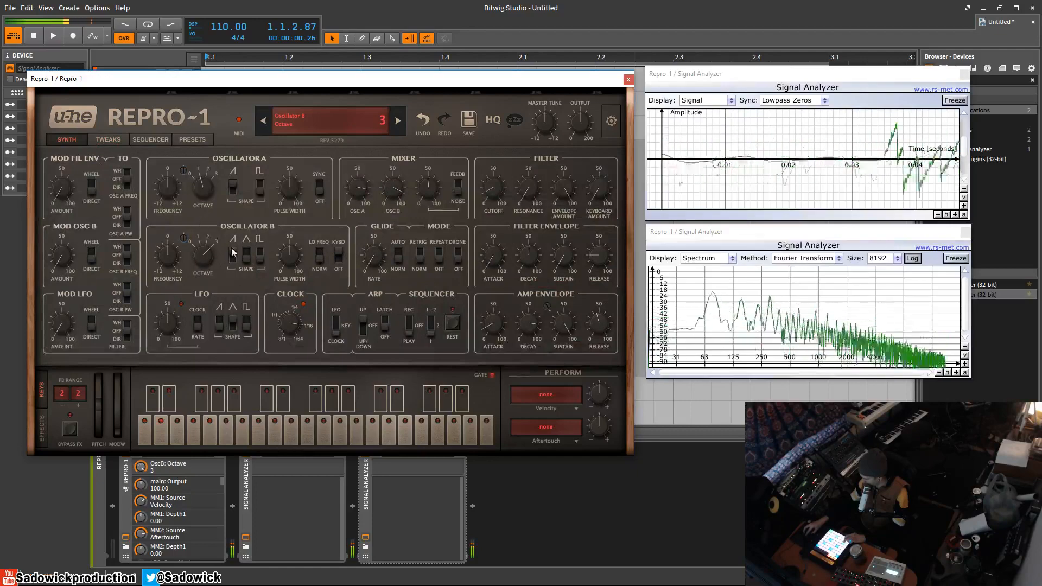
Try oscillator B's wave shapes, including the saw wave, and adjust its pulse width and frequency.
click(250, 258)
click(259, 260)
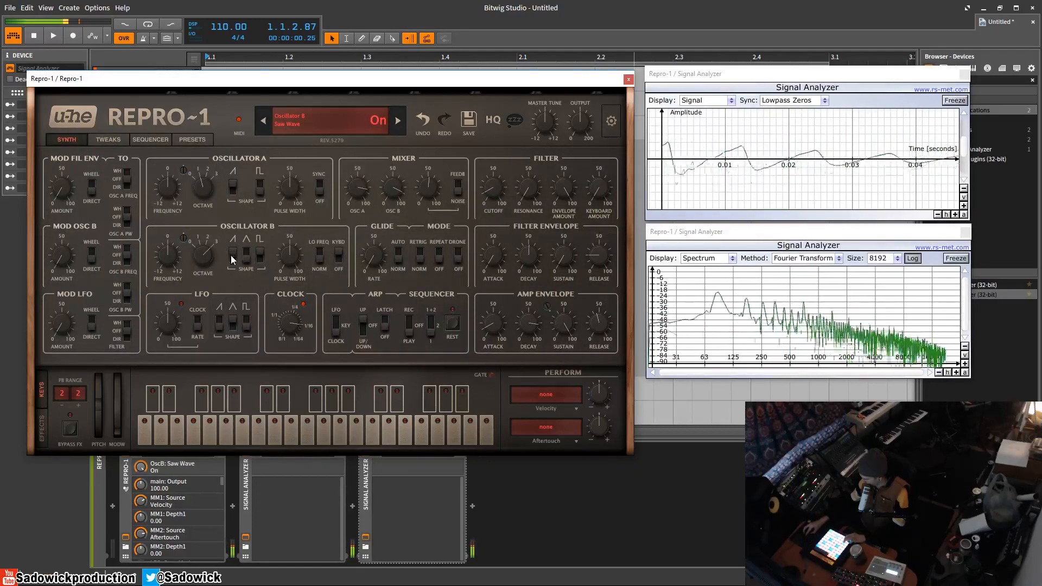
drag(291, 256, 295, 218)
drag(296, 259, 290, 255)
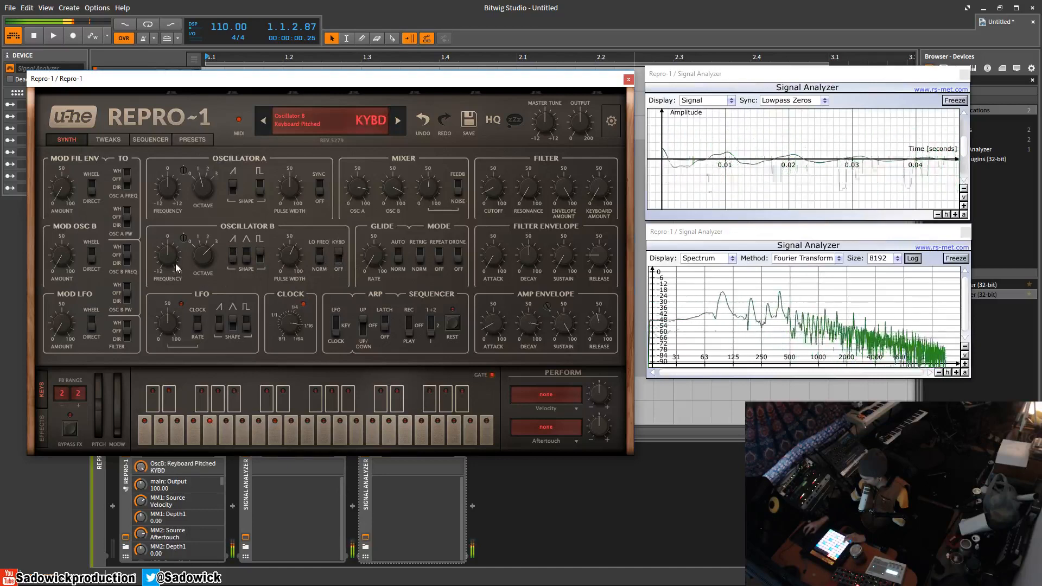
mouse_move(174, 266)
mouse_down()
mouse_move(167, 239)
mouse_move(172, 260)
mouse_up()
Set the LFO frequency to 74.50, switch the filter modulation routing, and set the LFO modulation amount to 65.50.
drag(166, 320, 173, 303)
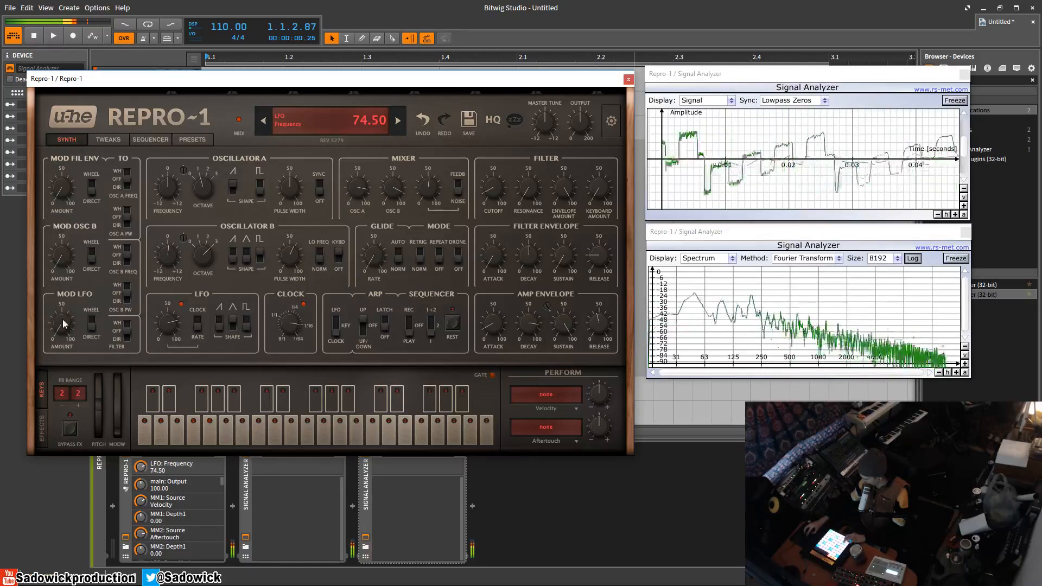
click(126, 330)
drag(61, 329, 66, 273)
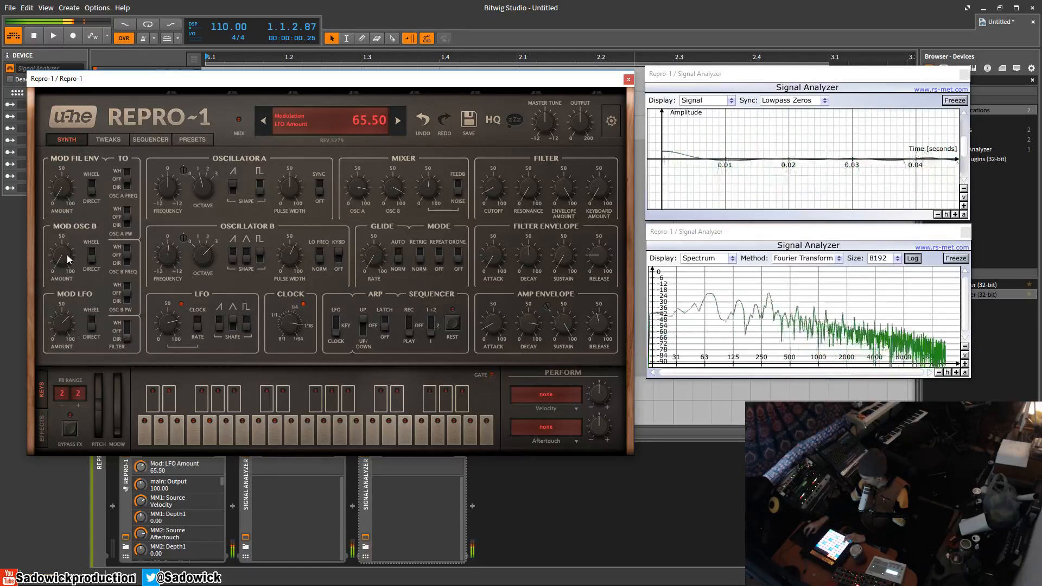
drag(66, 253, 76, 235)
Set the LFO frequency to 65.00, turn on its saw wave, and change its sync mode to Host Sync.
drag(176, 332, 204, 341)
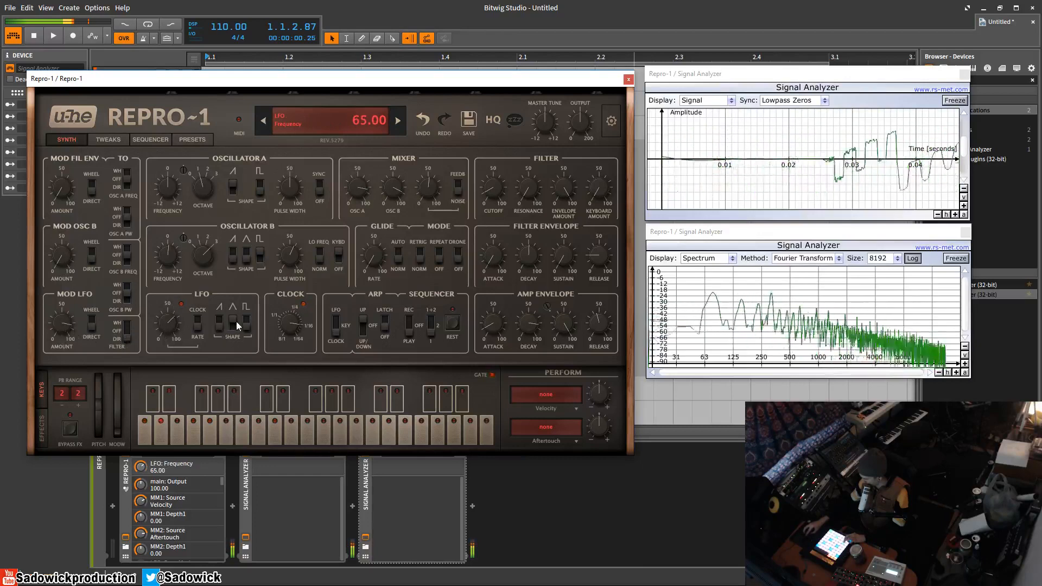
click(236, 322)
click(219, 324)
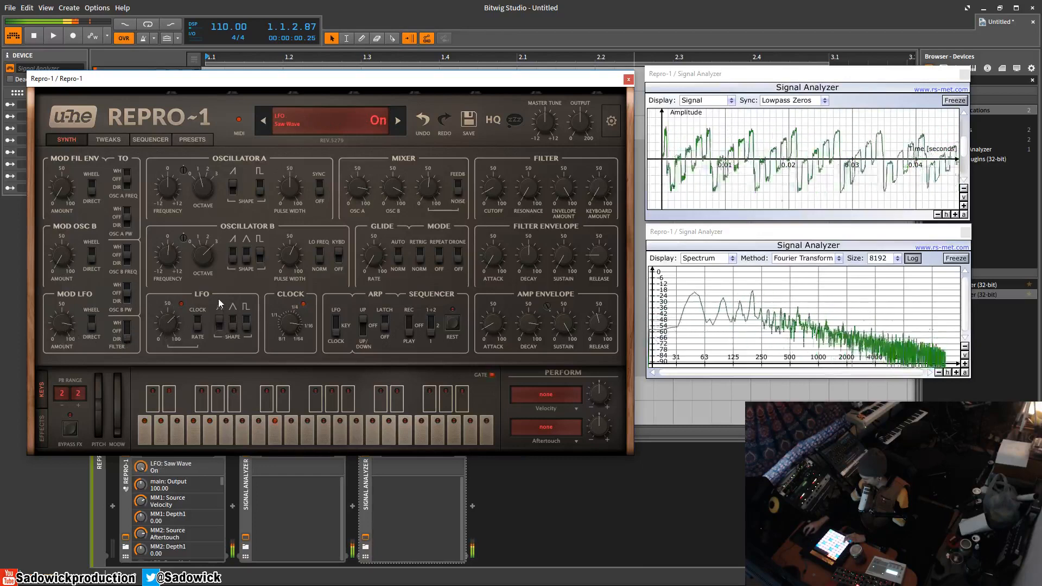
click(197, 330)
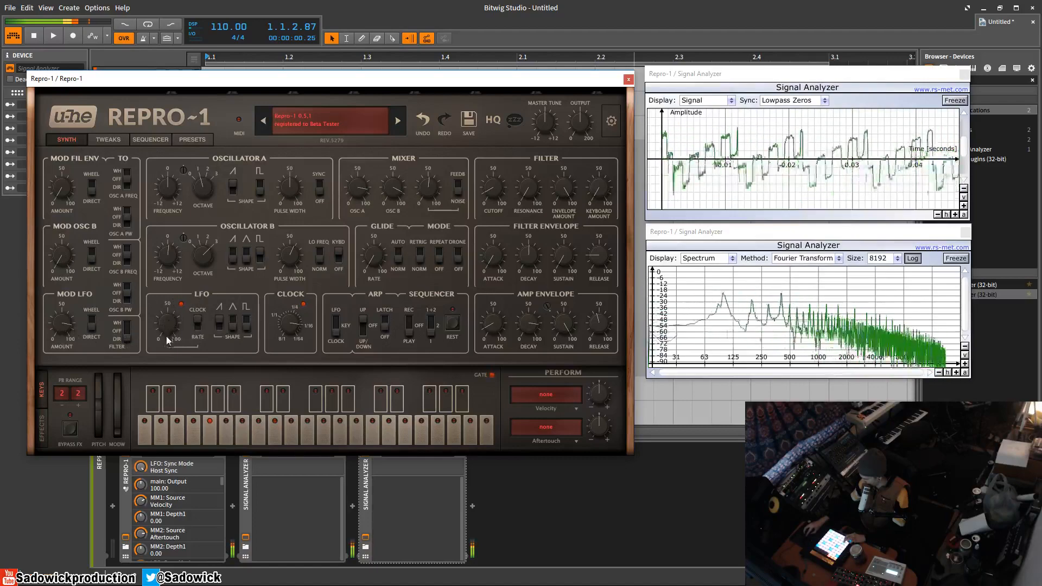
Turn off the LFO saw wave, lower the modulation amount, and return the sync mode to Rate with the frequency at 45.50.
click(219, 323)
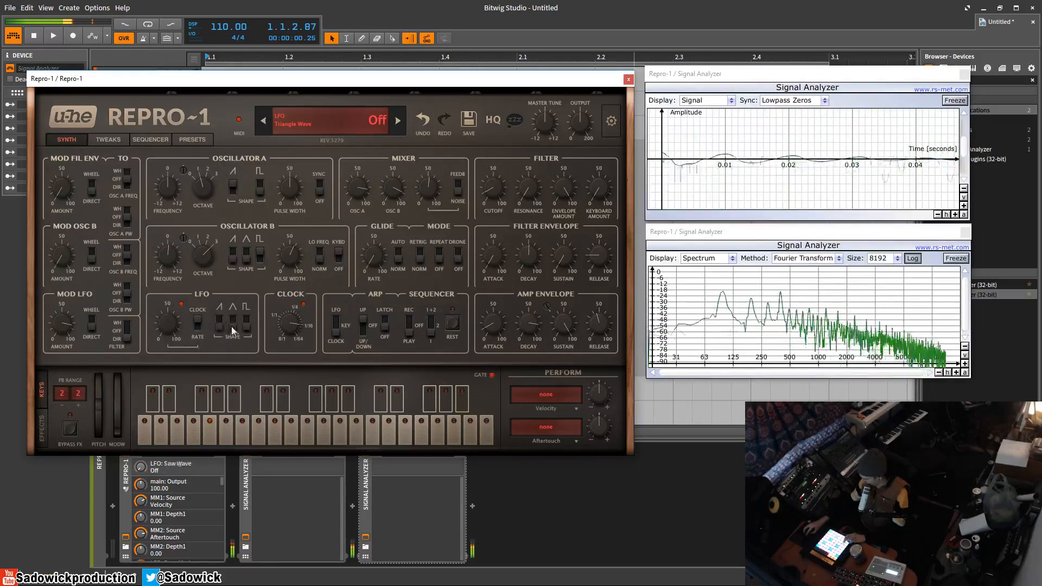
click(233, 323)
drag(62, 325, 58, 363)
click(198, 325)
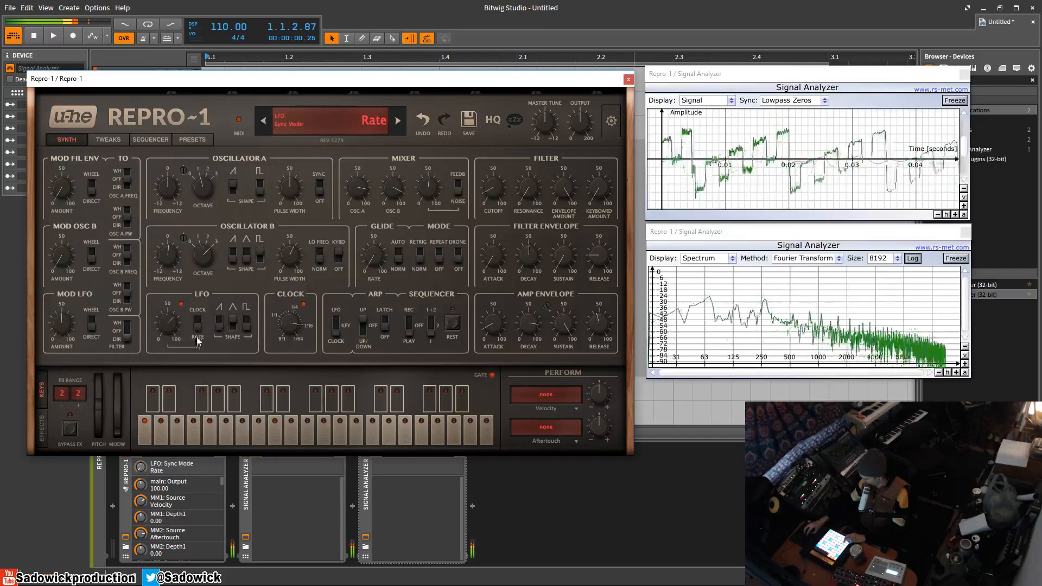
drag(169, 331, 167, 347)
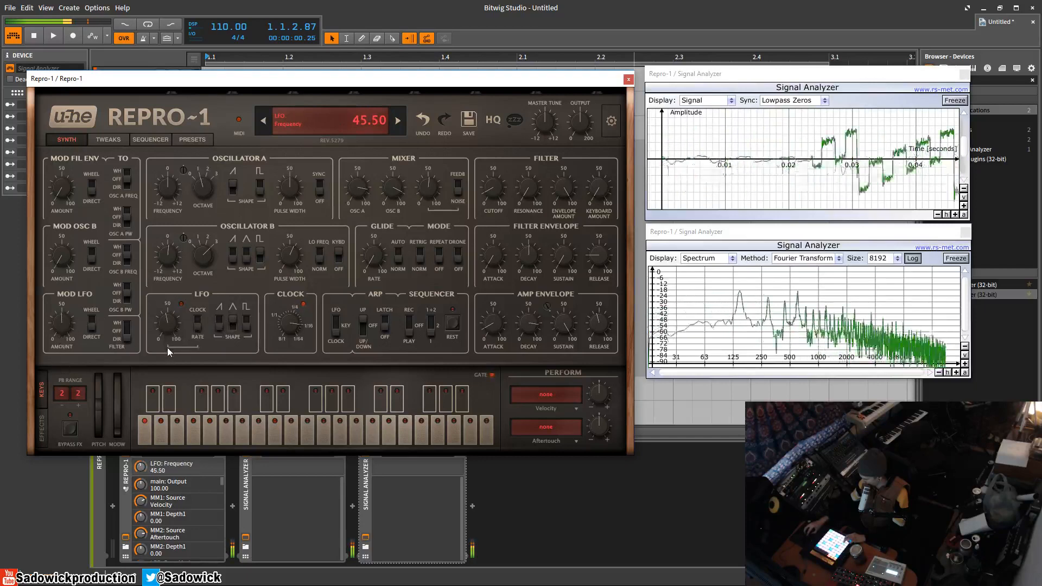
Turn on the LFO square wave, raise the LFO modulation amount, and set the LFO frequency to 92.50.
click(232, 324)
click(246, 324)
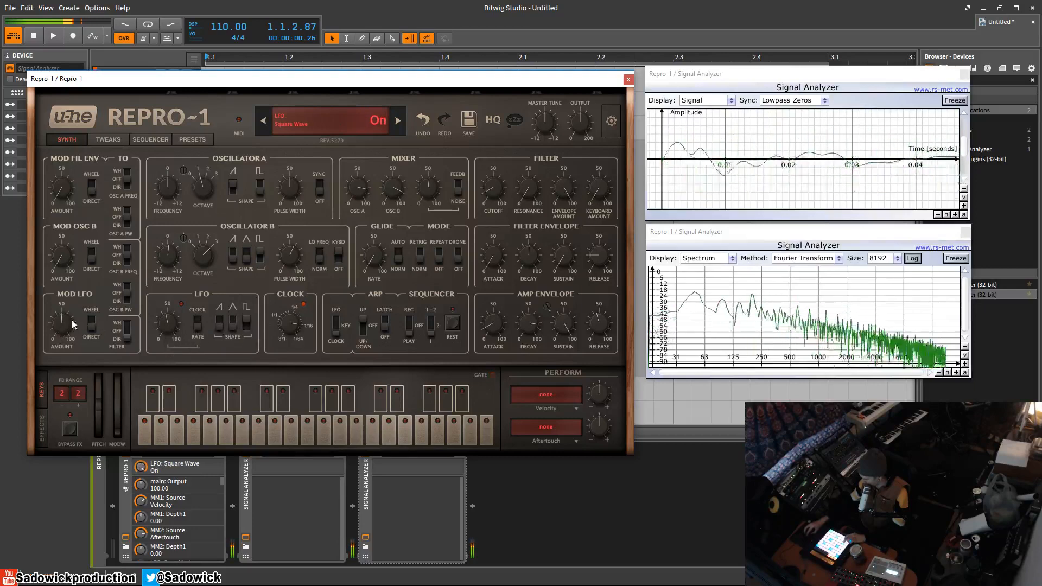
drag(68, 326, 72, 291)
drag(168, 326, 176, 280)
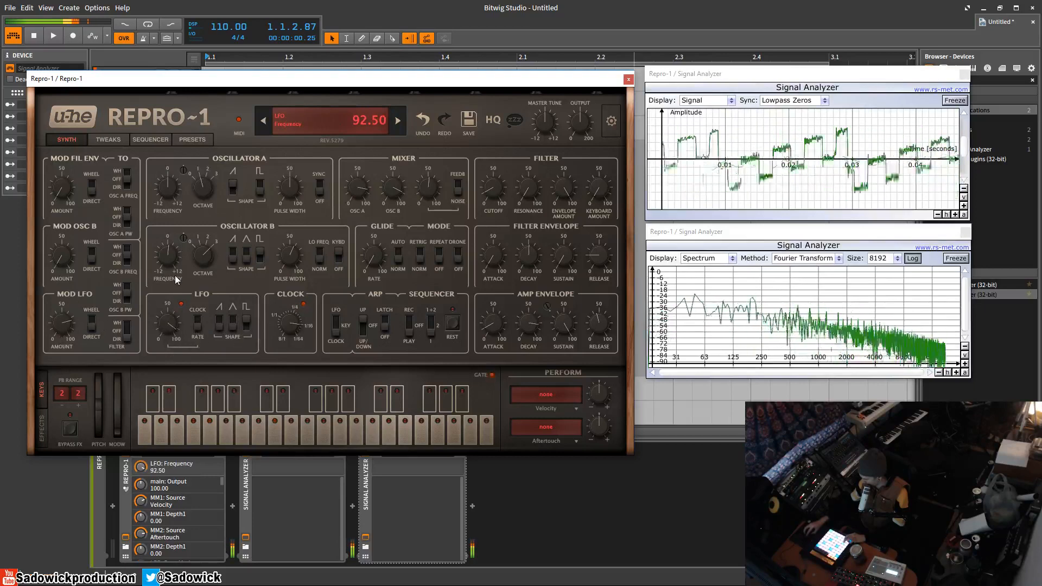
Switch the LFO from the square wave to saw and triangle, and set its frequency to 88.00.
click(247, 324)
click(219, 323)
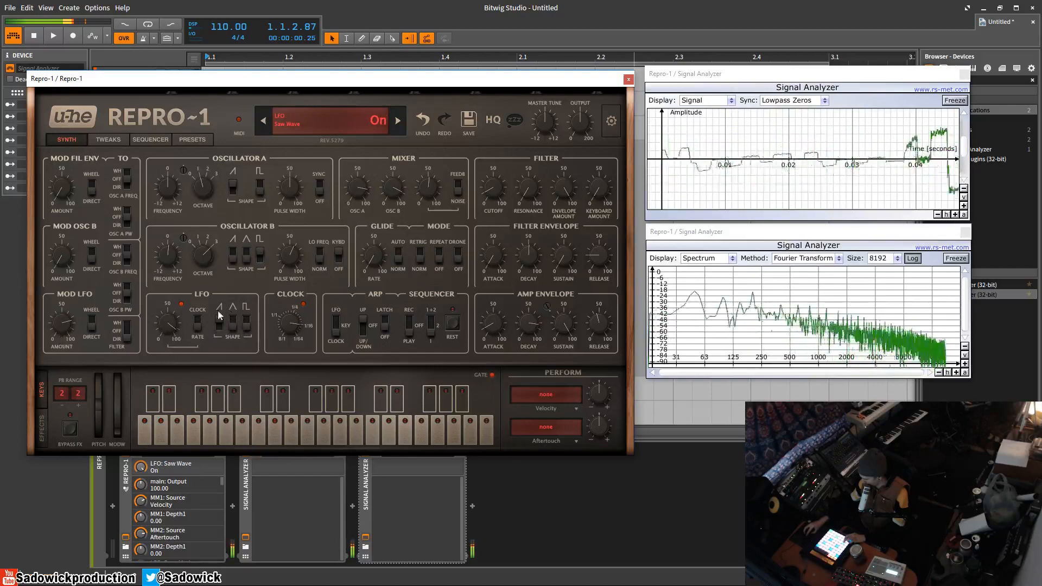
click(232, 324)
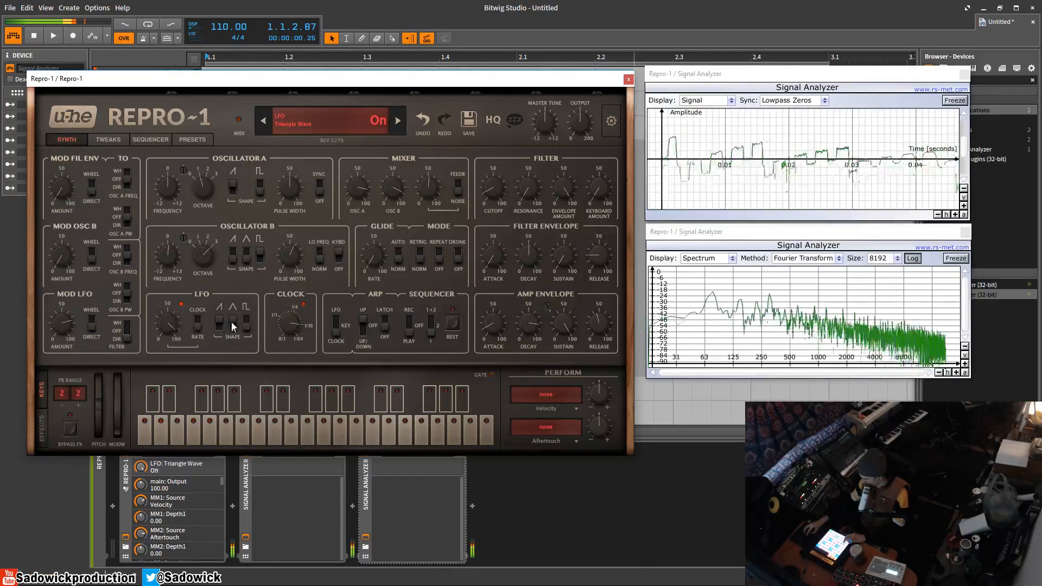
drag(167, 319, 167, 332)
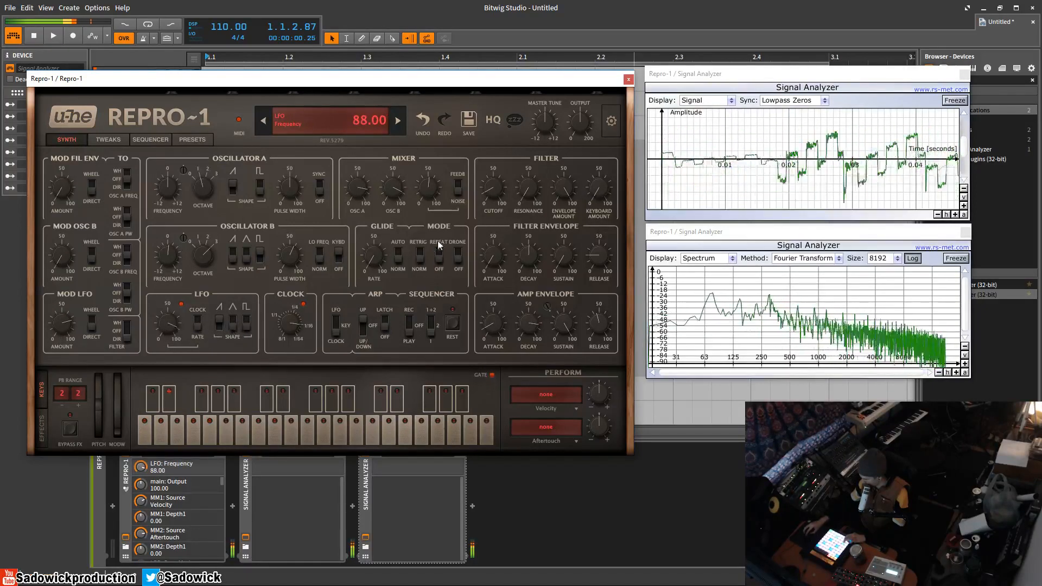
Adjust the filter cutoff, try oscillator B frequency modulation, and reset the Osc B amount to 0.00 with its frequency modulation off.
mouse_move(490, 195)
mouse_down()
mouse_move(499, 145)
mouse_move(490, 210)
mouse_up()
drag(61, 255, 65, 213)
click(125, 258)
drag(61, 254, 56, 324)
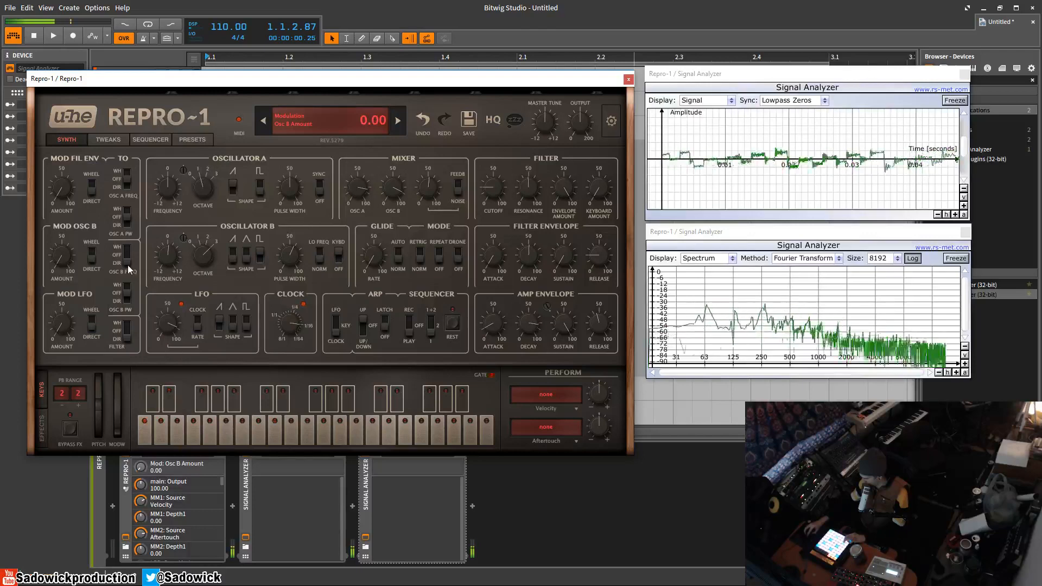
click(128, 255)
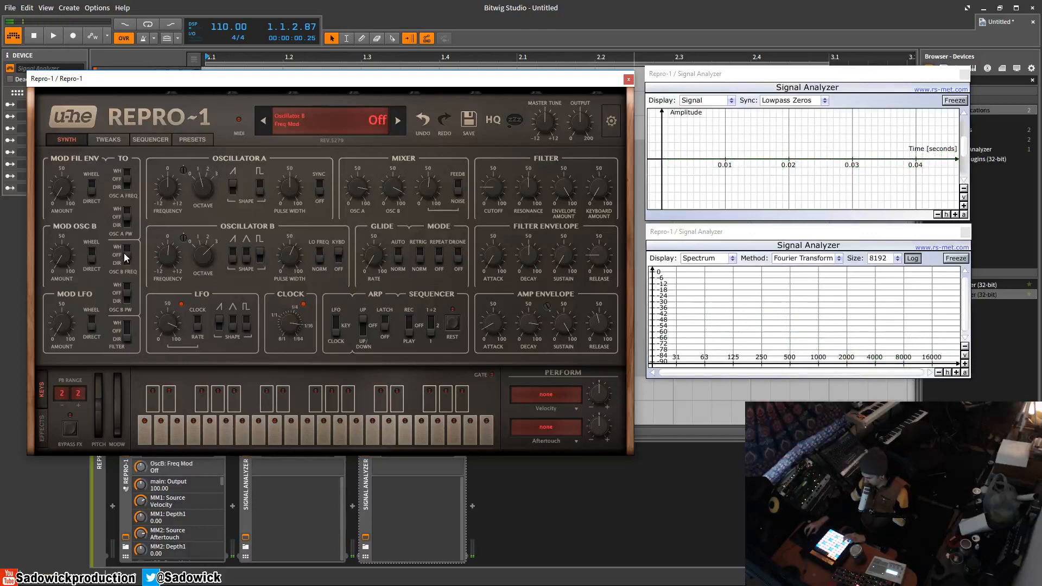
Look over the modulation controls on the Tweaks page and return to the Synth page.
click(134, 139)
click(107, 138)
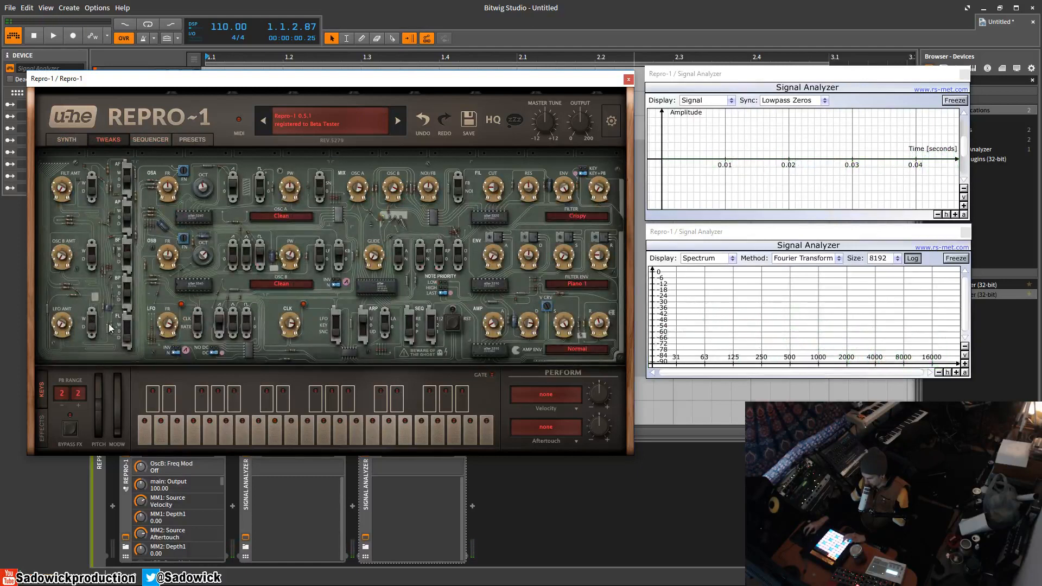
click(66, 142)
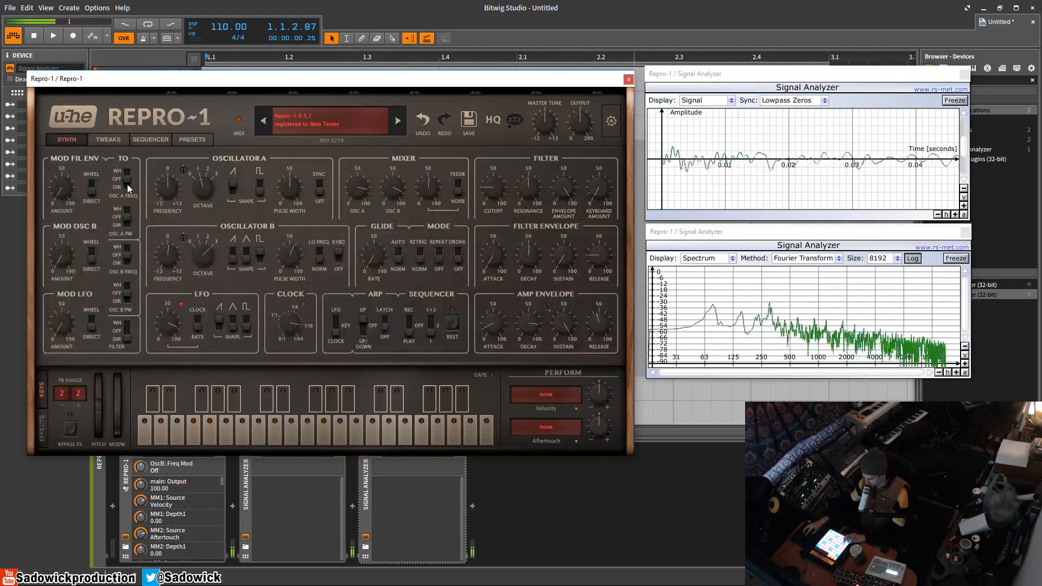
Try filter envelope modulation of oscillator A's frequency, raising the amount to 62.50 and bringing it down to 8.00.
drag(58, 190, 69, 132)
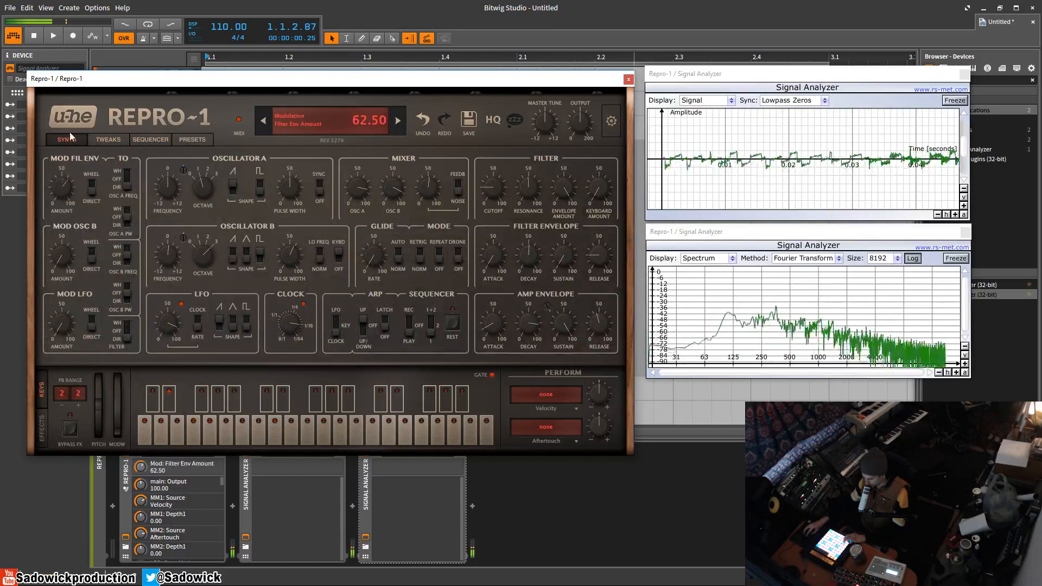
click(128, 184)
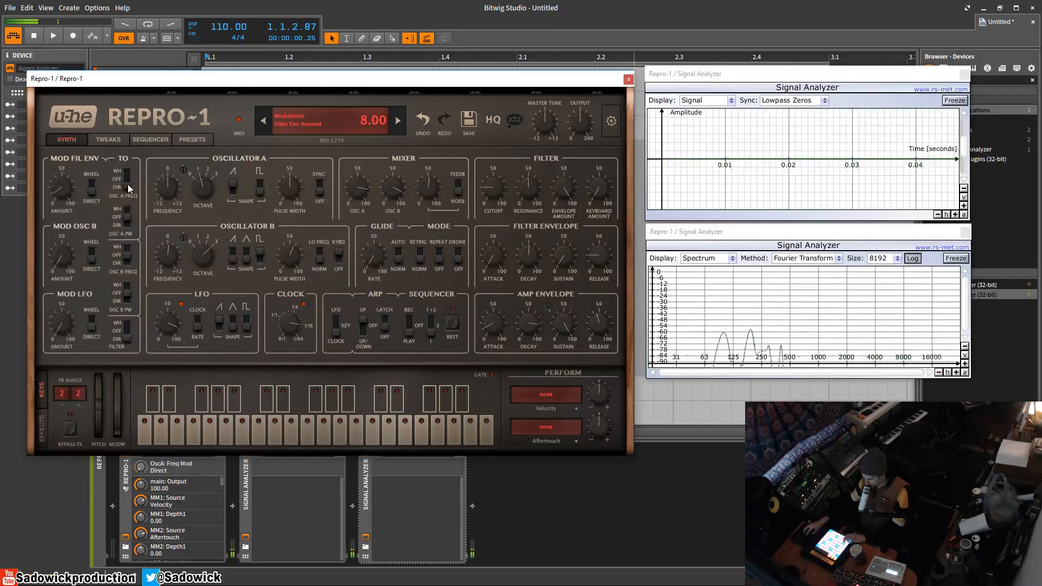
Set oscillator A's pulse width modulation to Direct with a filter envelope amount of 56.50, adjust its pulse shape and width, and set cutoff to 8.00.
drag(128, 219, 127, 236)
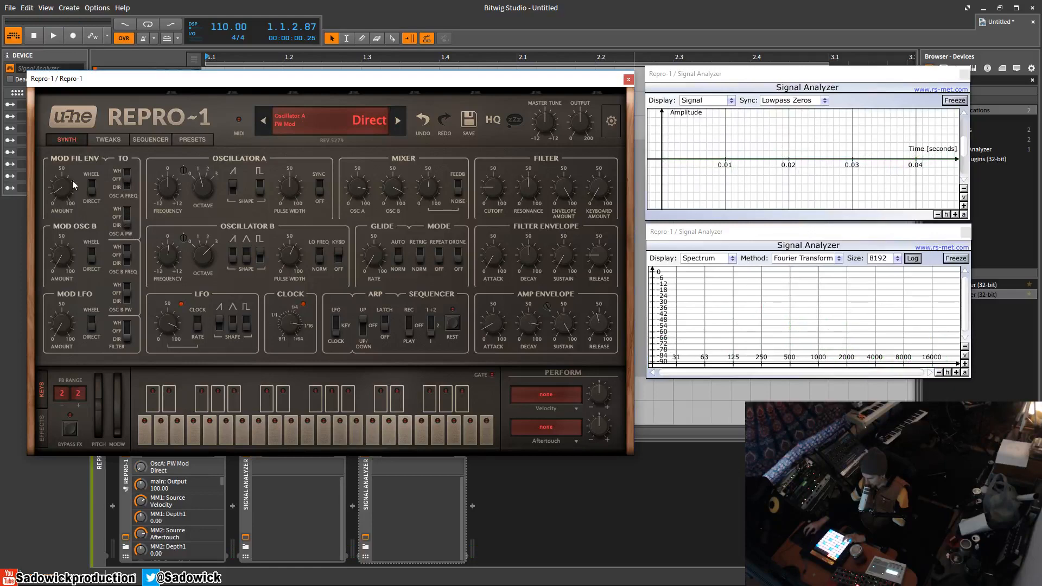
drag(73, 180, 64, 143)
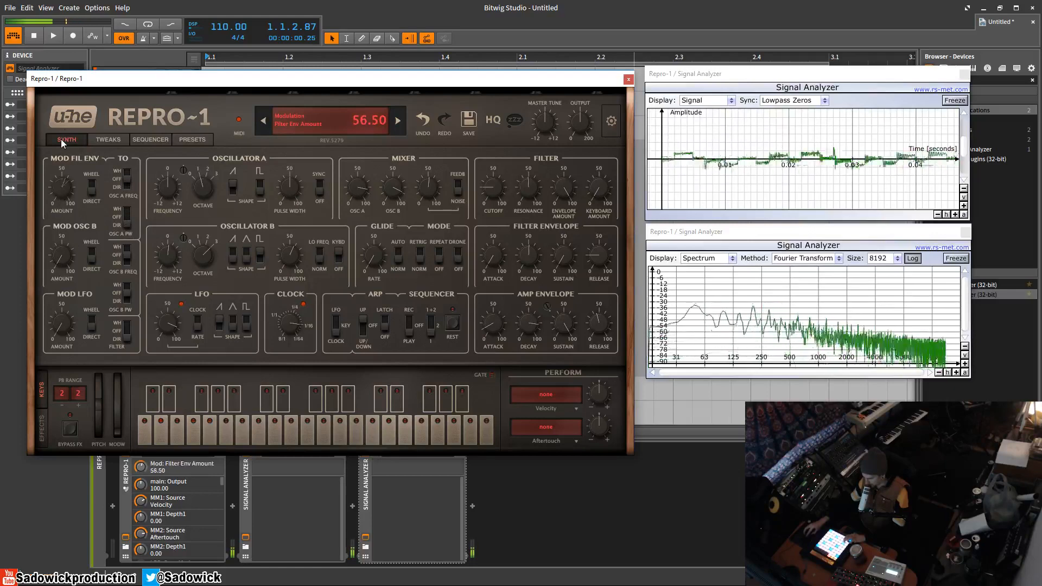
click(261, 187)
mouse_move(293, 186)
mouse_down()
mouse_move(294, 164)
mouse_move(289, 193)
mouse_up()
drag(494, 188, 494, 198)
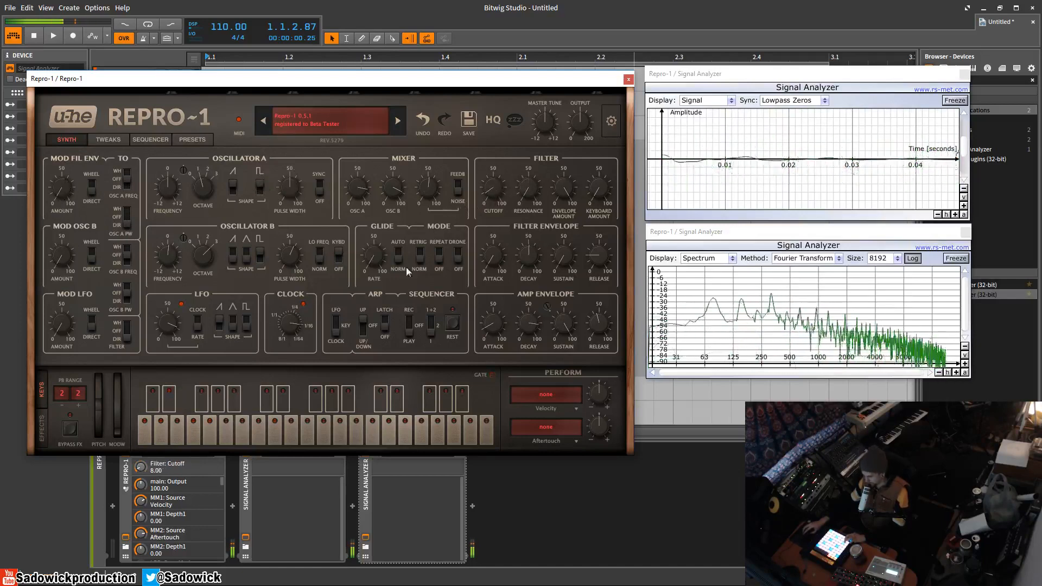
Adjust the glide rate and switch the retrigger, Repeat and Drone modes.
mouse_move(379, 261)
mouse_down()
mouse_move(386, 211)
mouse_move(383, 268)
mouse_move(388, 257)
mouse_move(378, 252)
mouse_up()
click(421, 255)
click(440, 251)
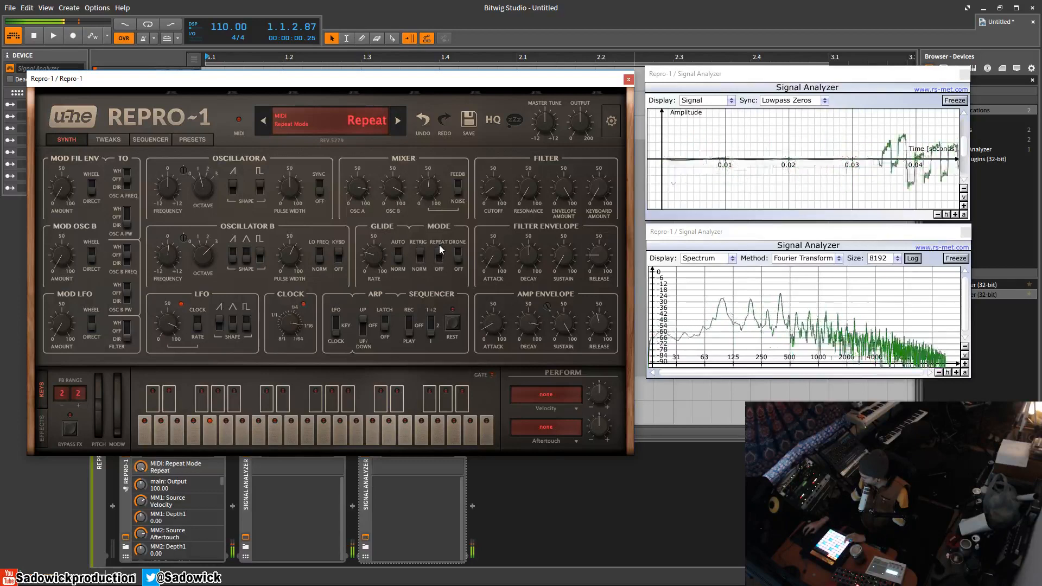
click(459, 253)
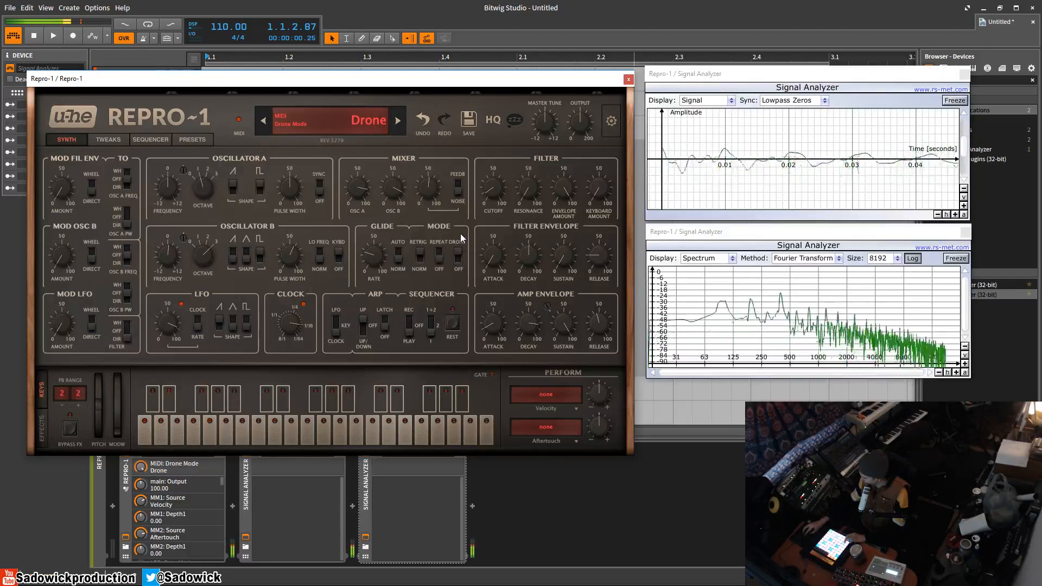
Switch the arpeggiator between its off and Up modes, and turn the sequencer off.
click(368, 327)
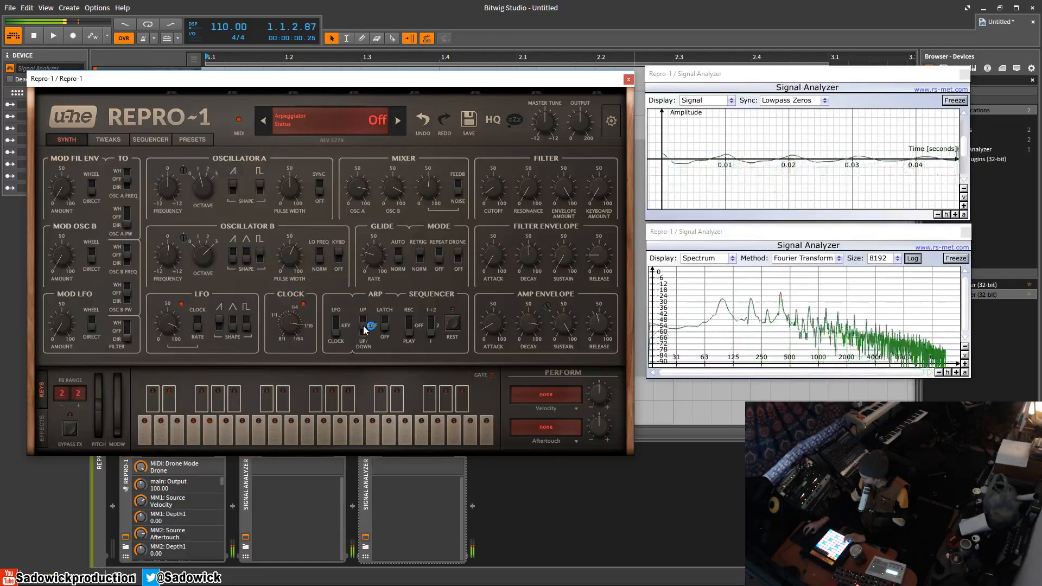
click(365, 327)
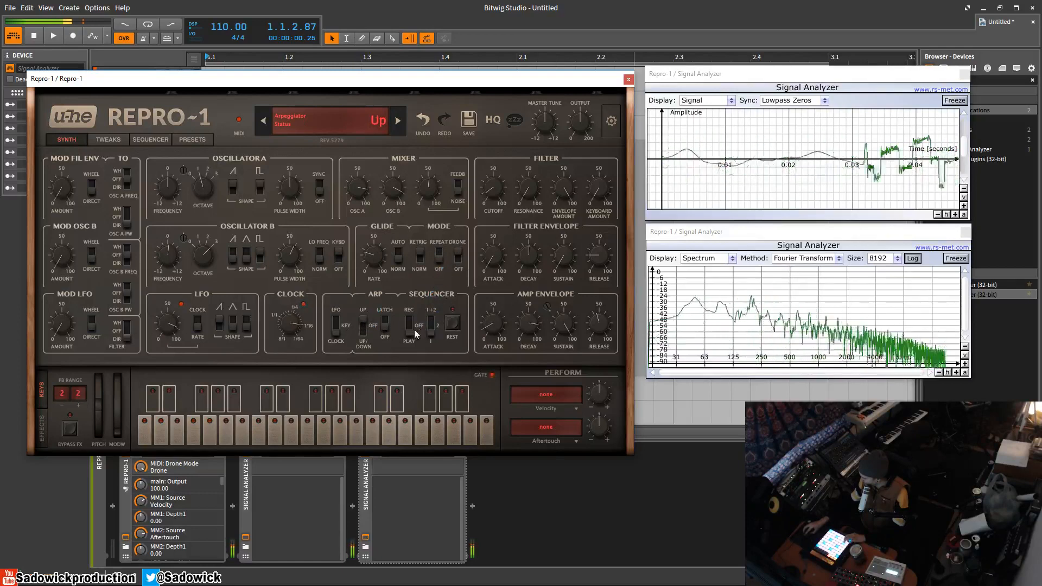
click(412, 324)
click(413, 322)
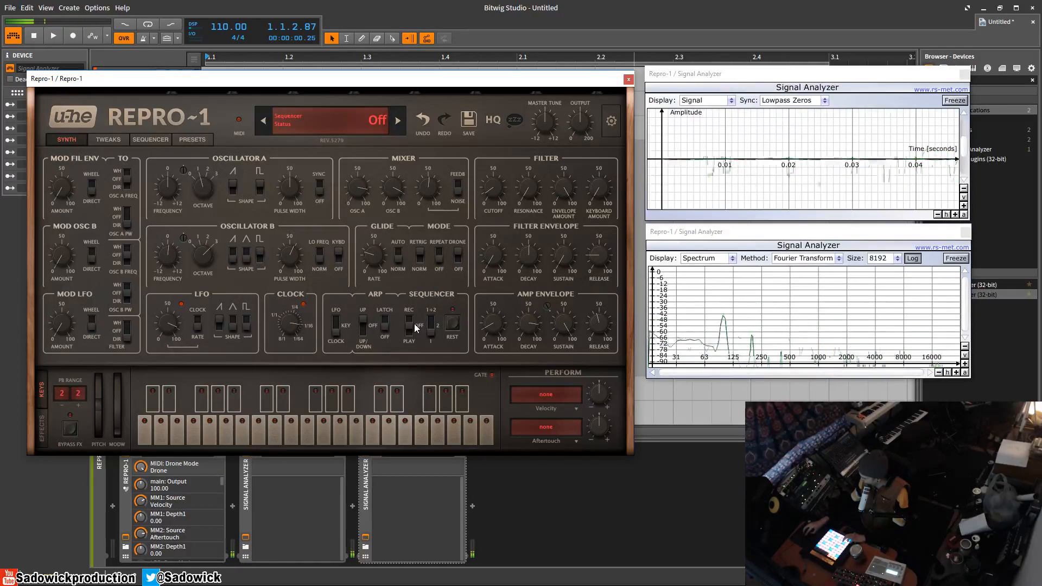
Switch the Repeat mode between Repeat and Normal to compare how the envelopes respond.
click(440, 256)
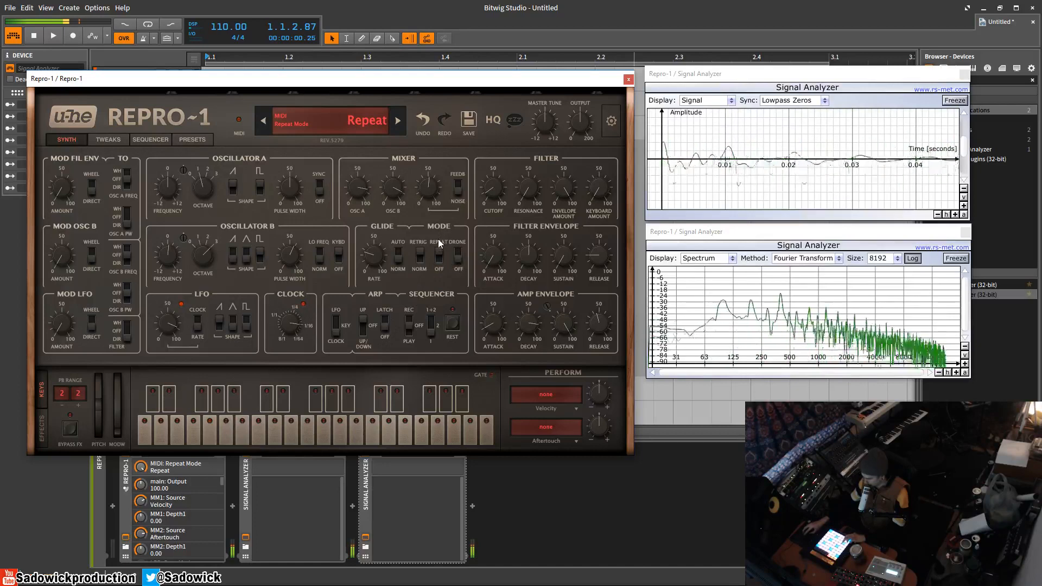
drag(440, 250, 440, 274)
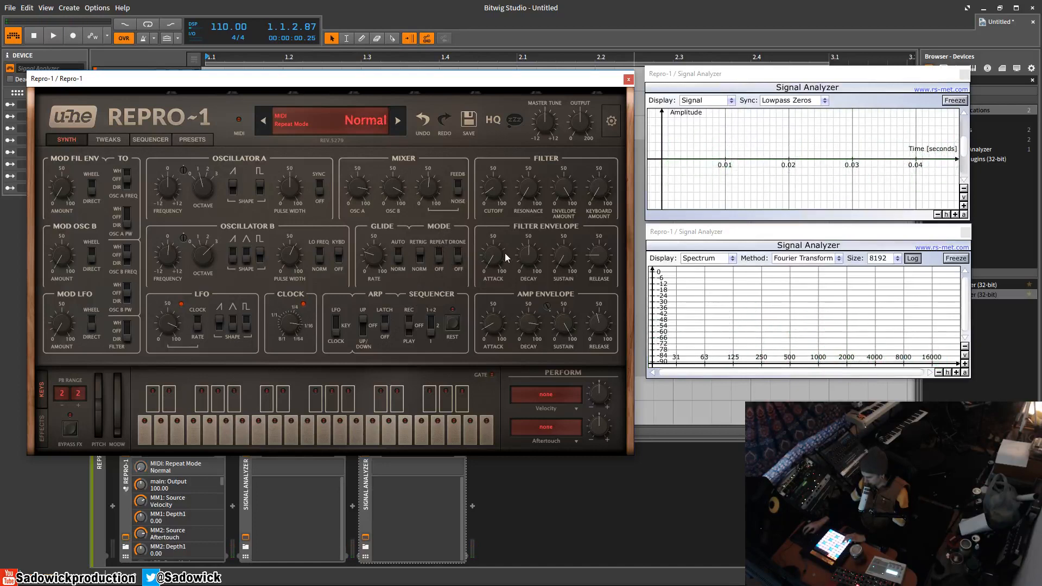
click(439, 258)
Set the amp envelope's release to 0.00 and decay to 32.50, adjust the filter envelope decay, and raise the output to 138.00.
drag(536, 326, 550, 427)
drag(586, 328, 591, 373)
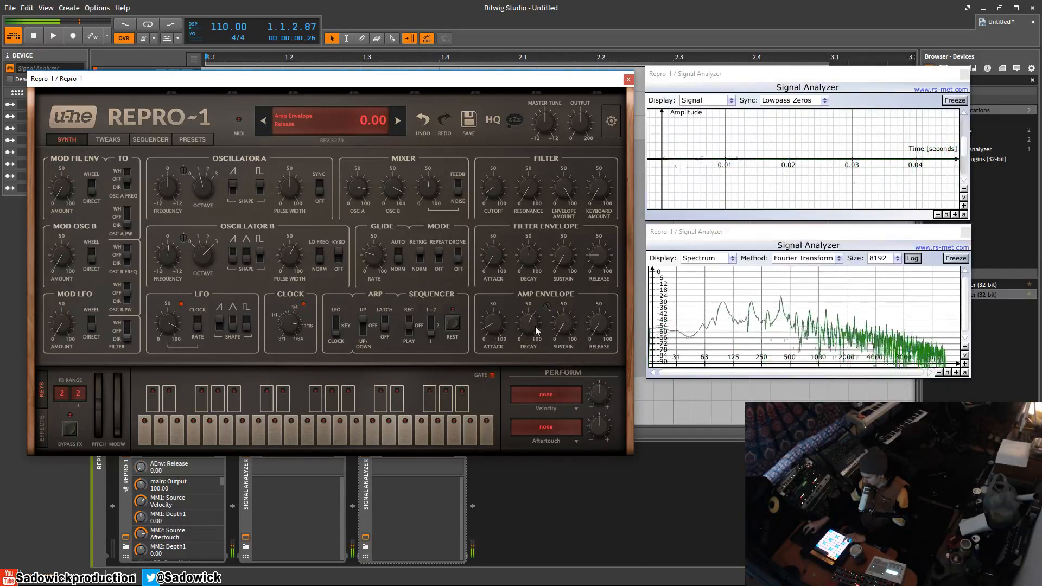
drag(534, 327, 528, 354)
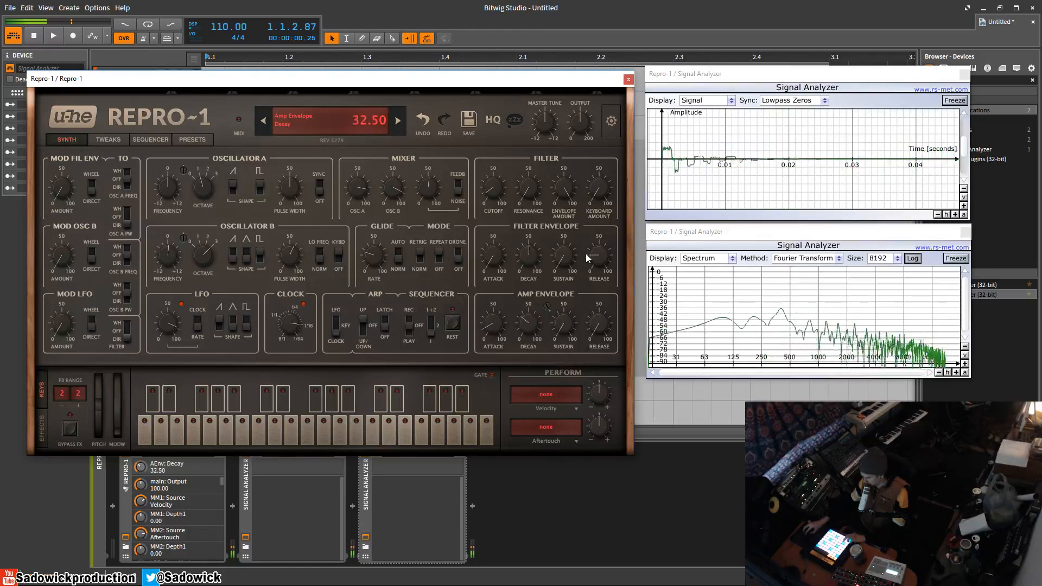
mouse_move(539, 257)
mouse_down()
mouse_move(532, 287)
mouse_move(528, 254)
mouse_up()
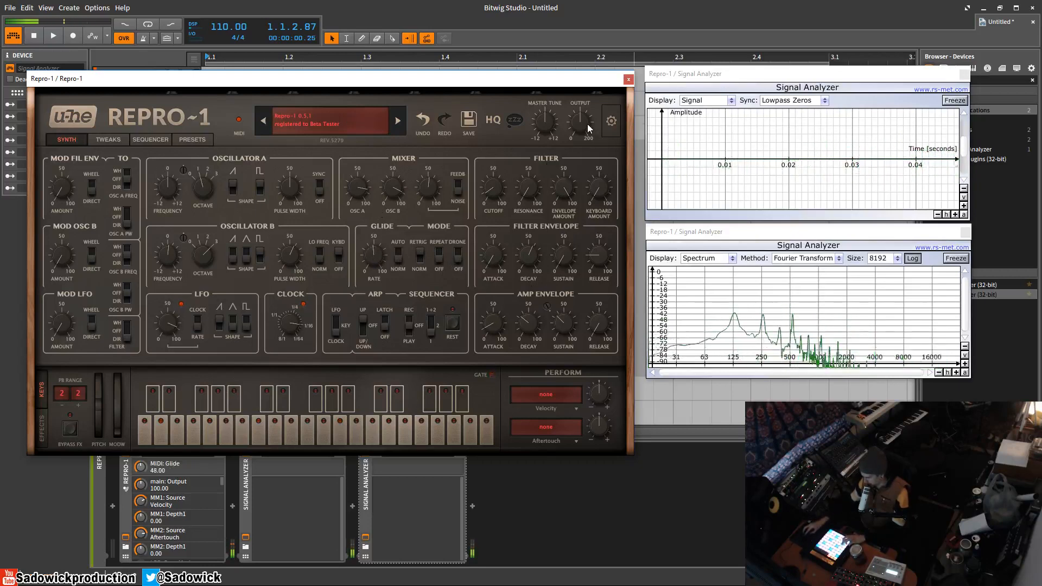
mouse_move(589, 128)
mouse_down()
mouse_move(582, 87)
mouse_move(578, 116)
mouse_up()
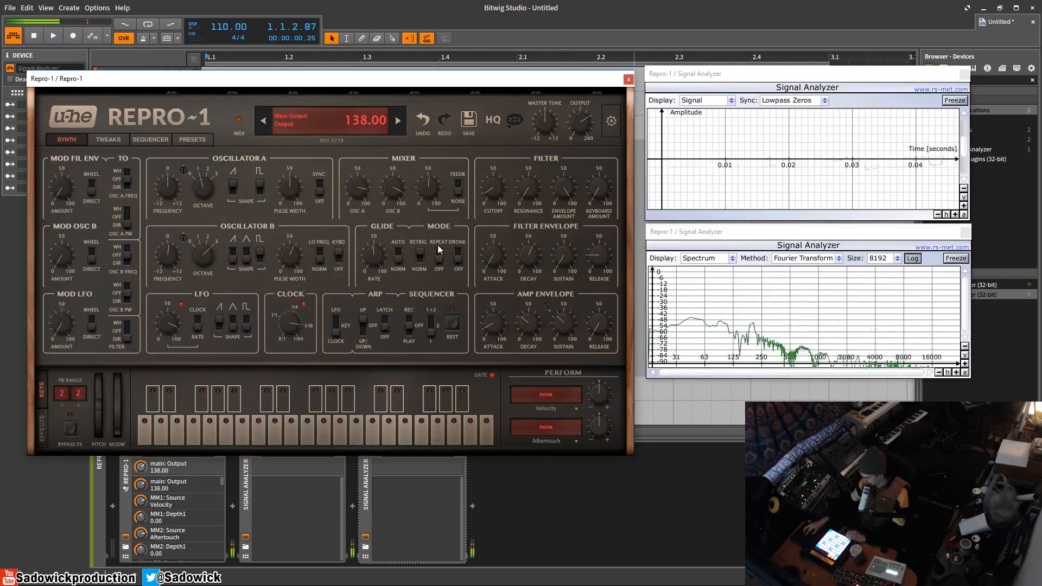
Record a note sequence, play it back with the sequencer, and shorten pattern 1 to 8 steps.
click(409, 329)
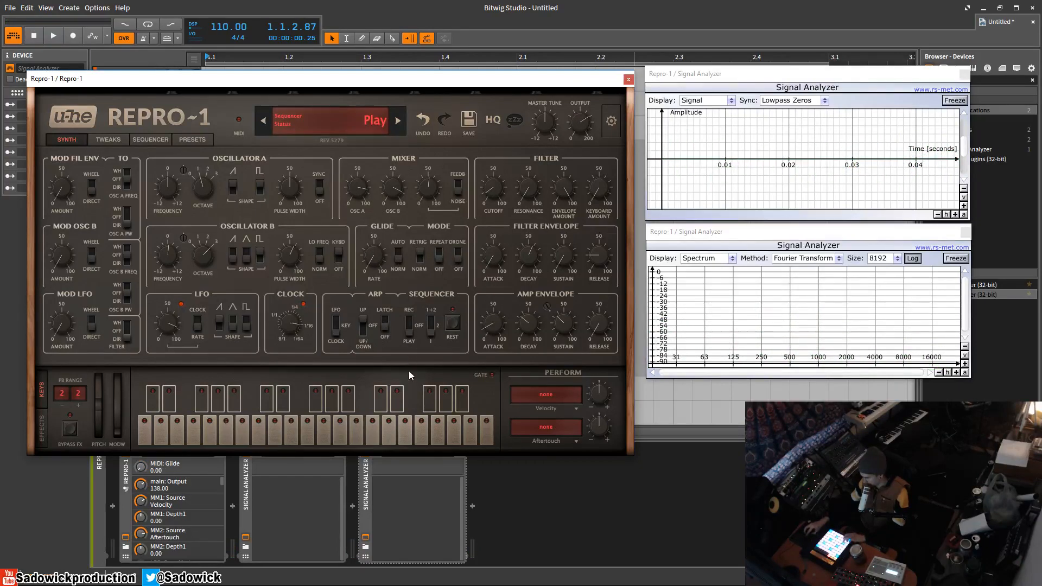
click(410, 321)
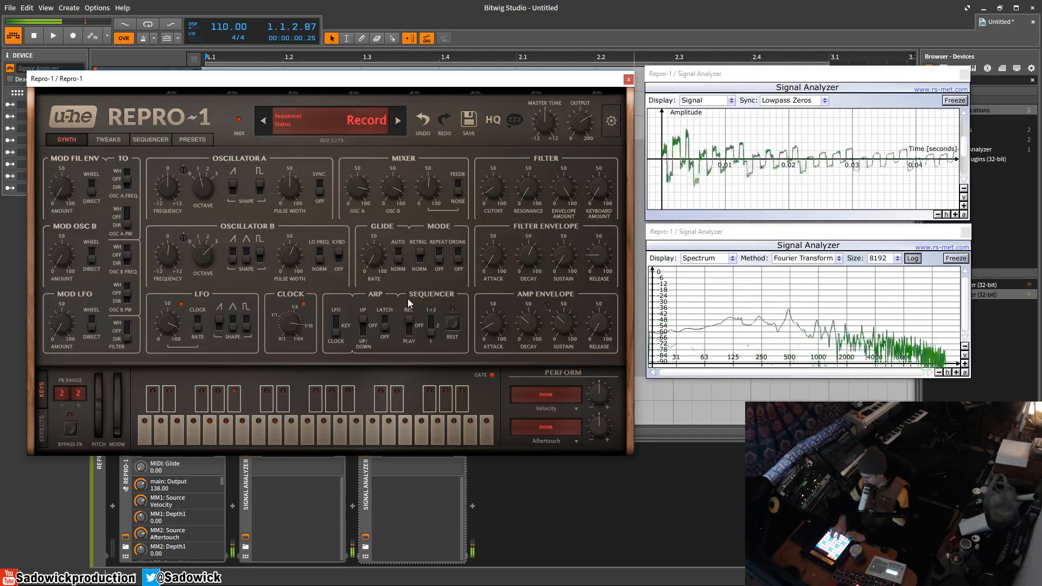
click(409, 327)
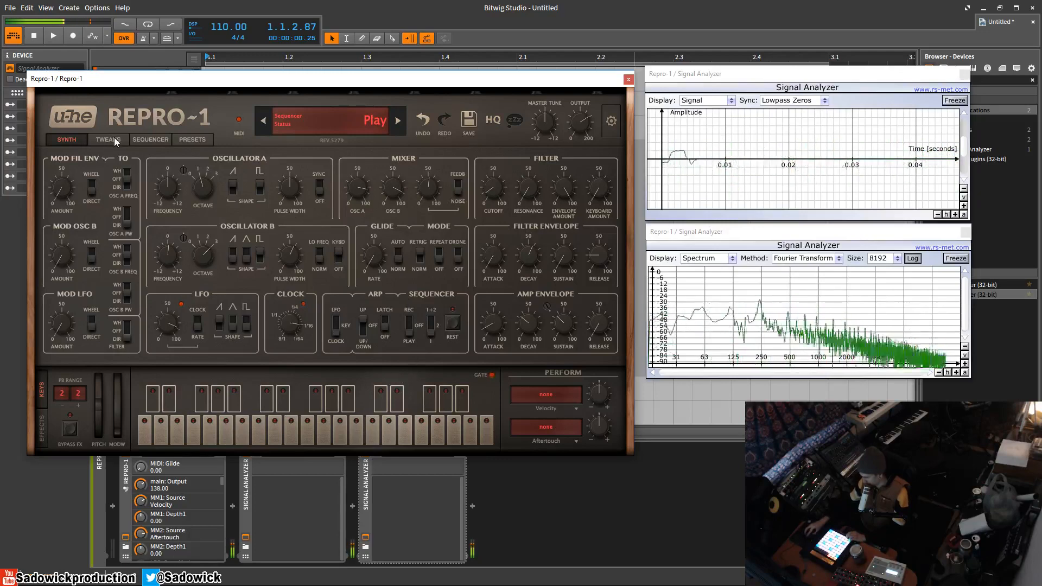
click(133, 139)
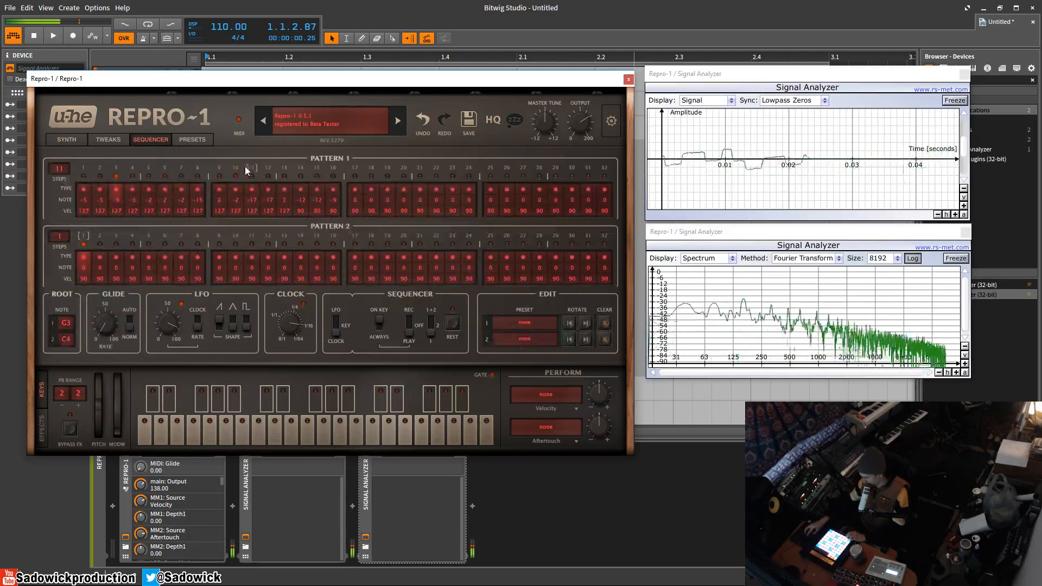
drag(245, 166, 199, 168)
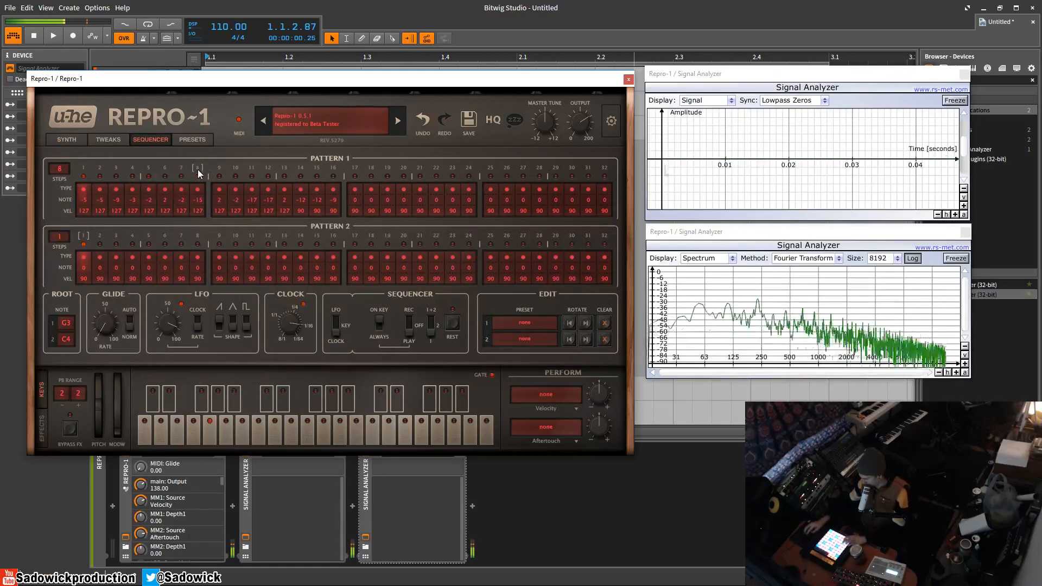
Set oscillator B's octave to 2 with its saw wave on, and set the filter cutoff to 40.00.
click(66, 139)
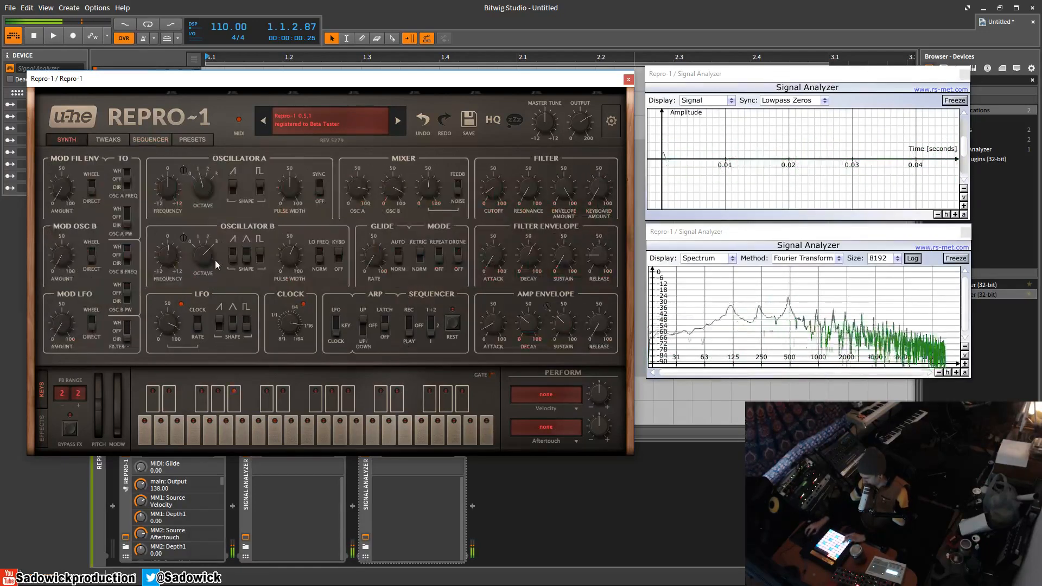
drag(203, 254, 203, 280)
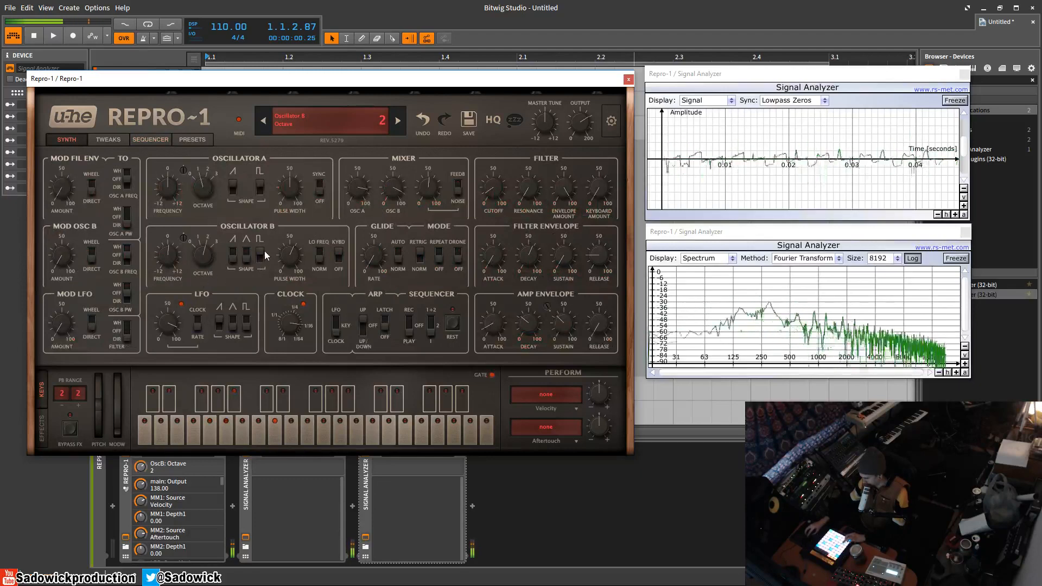
click(232, 254)
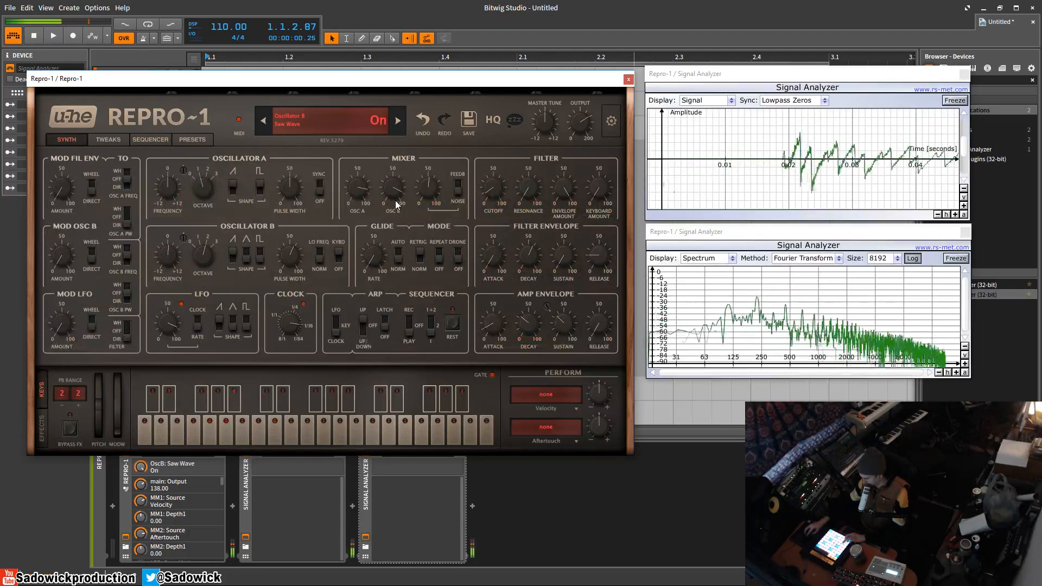
drag(489, 198, 490, 212)
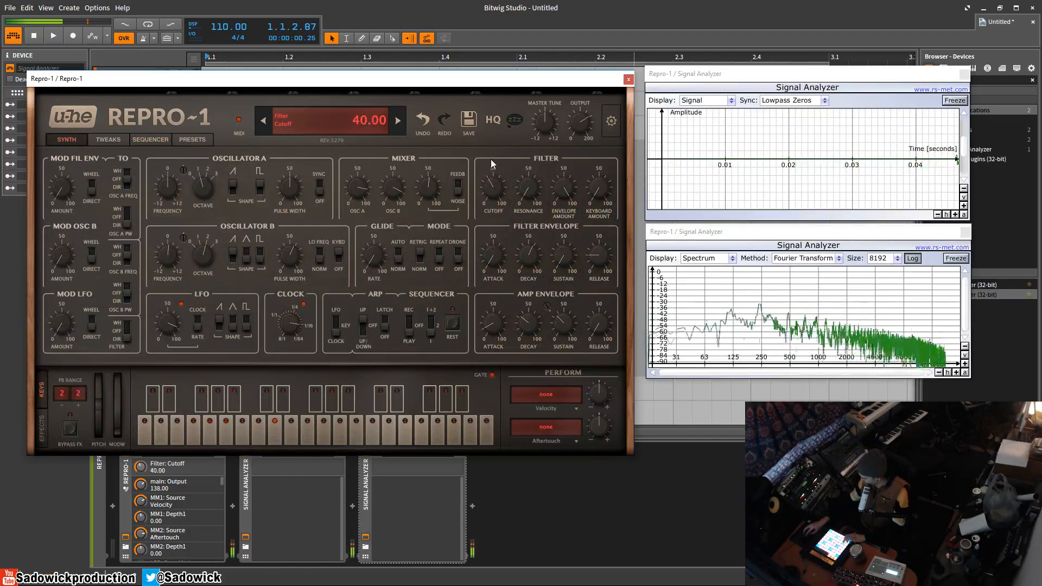
Set the Lyrebird delay's mix to 34.50 in the effects and sweep the filter's resonance and cutoff.
click(44, 418)
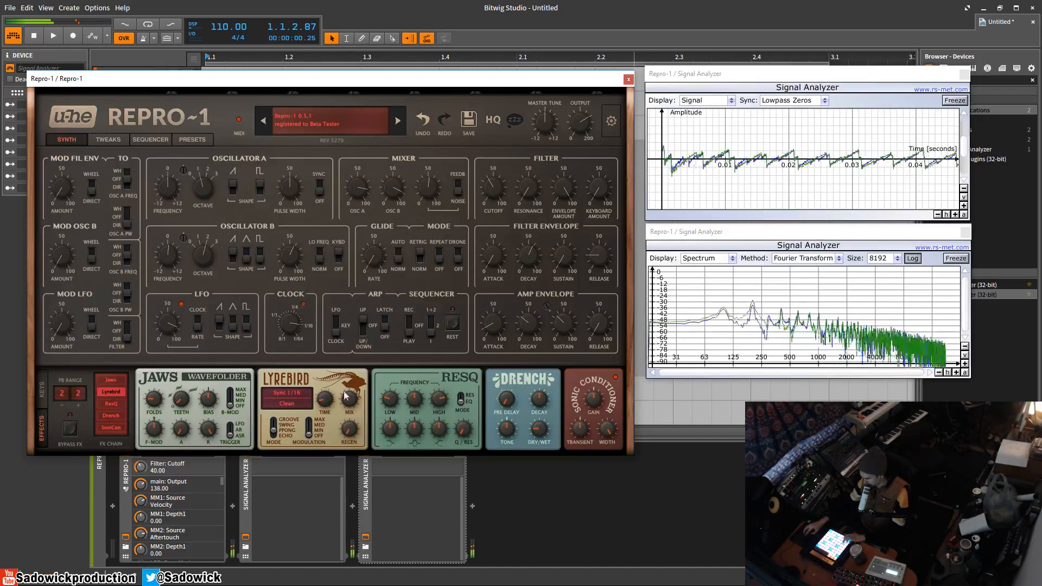
drag(350, 399, 349, 382)
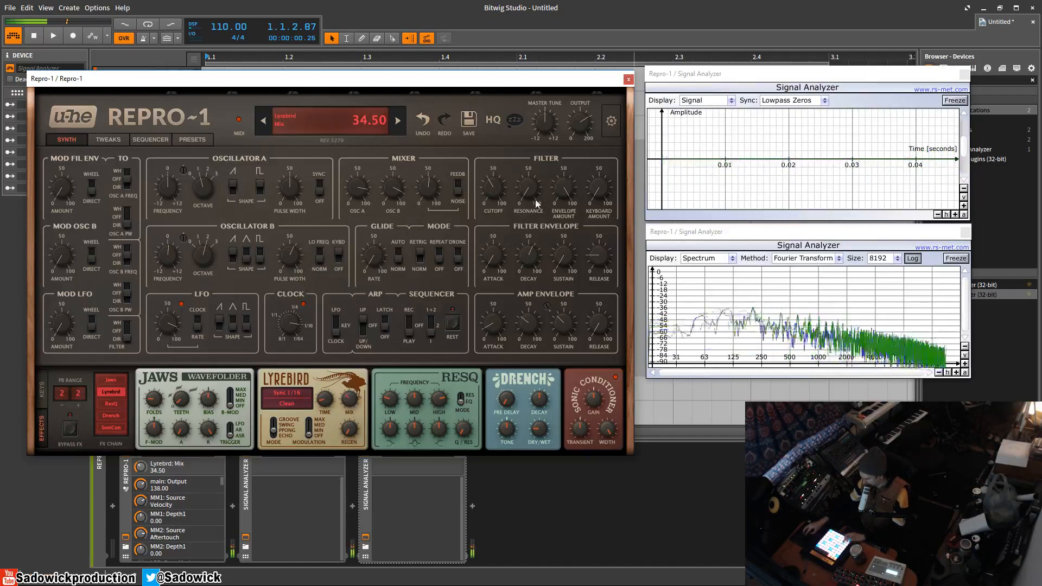
drag(528, 187, 521, 129)
drag(497, 183, 531, 278)
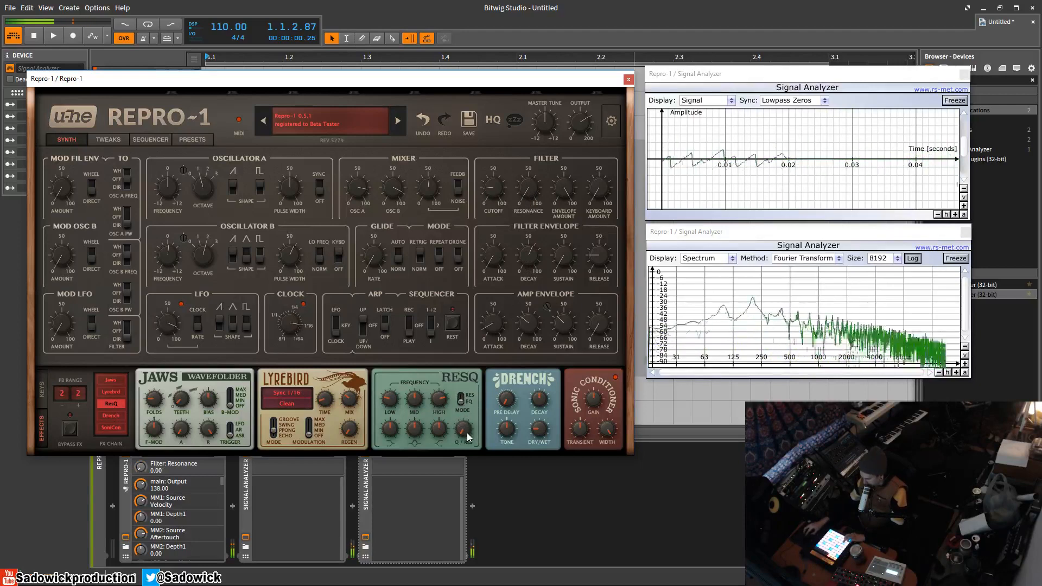
Boost the ResQ equalizer's low and high gain, shorten the filter envelope decay, and vary the filter cutoff between 19.50 and 36.00.
drag(392, 431, 391, 406)
drag(439, 436, 434, 381)
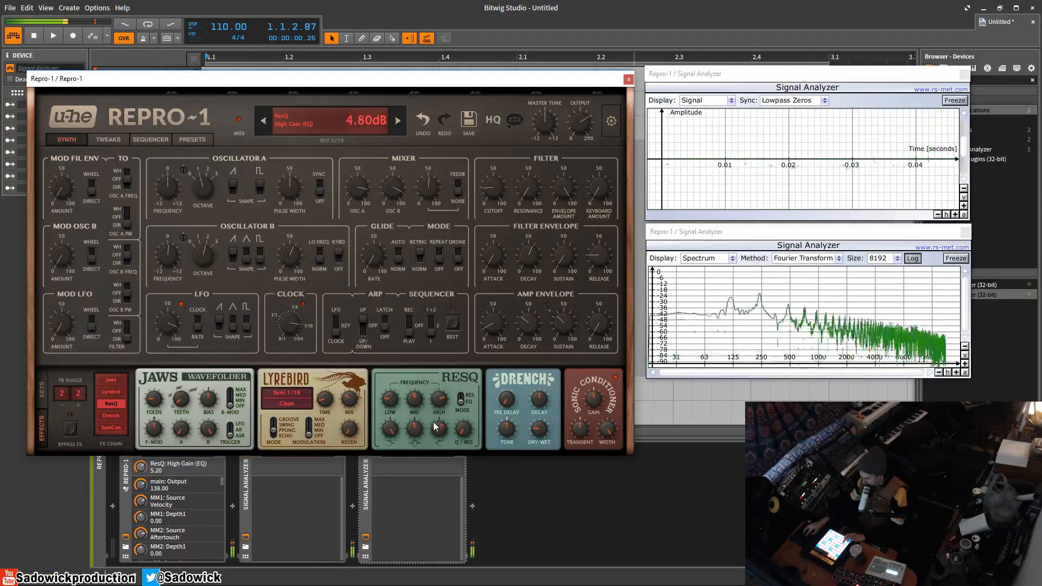
mouse_move(492, 187)
mouse_down()
mouse_move(493, 158)
mouse_move(492, 190)
mouse_up()
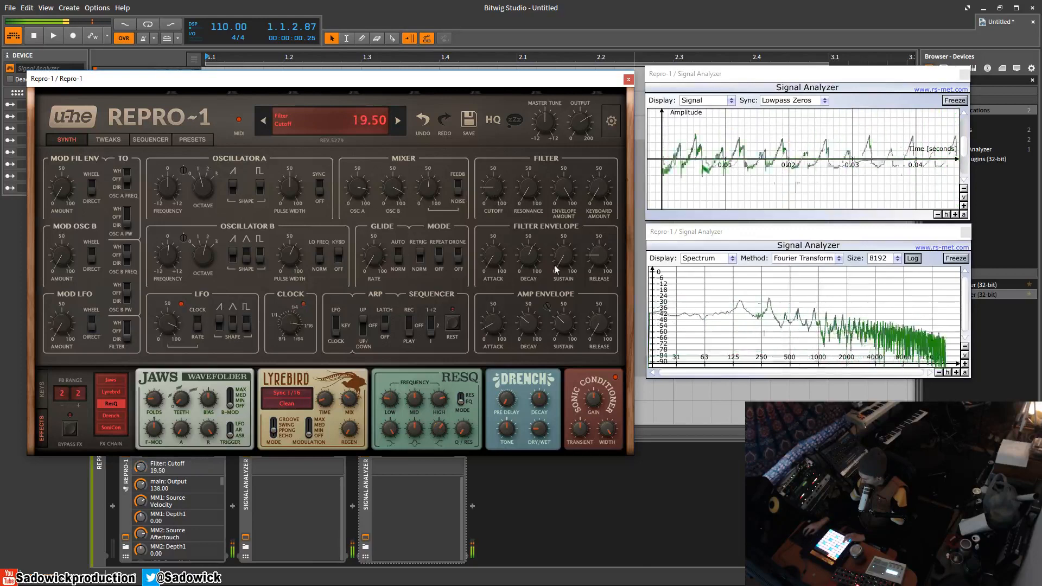
drag(529, 255, 525, 349)
drag(511, 200, 503, 175)
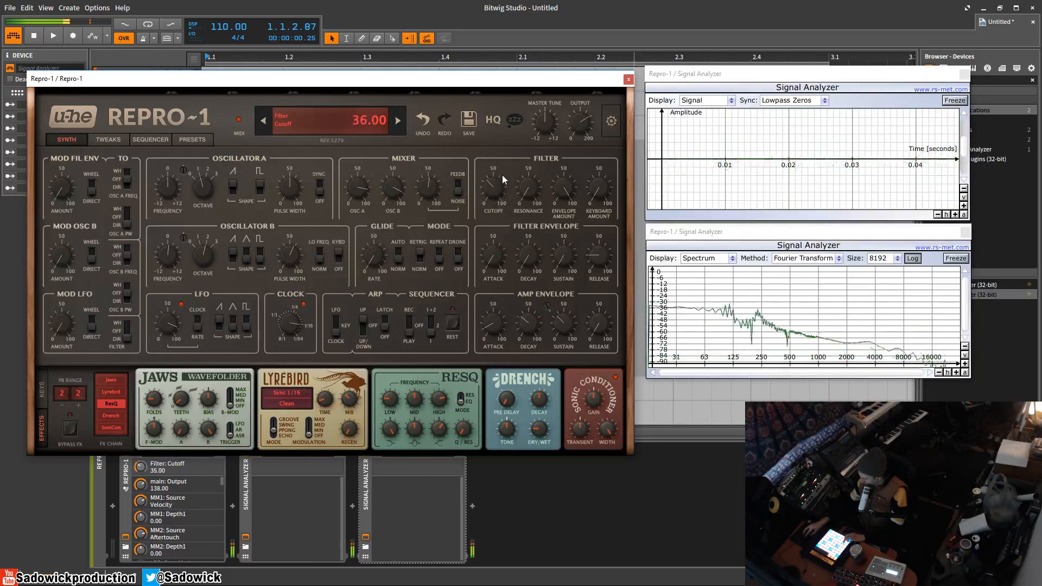
Turn the sequencer off and open the filter cutoff to 91.00.
click(409, 326)
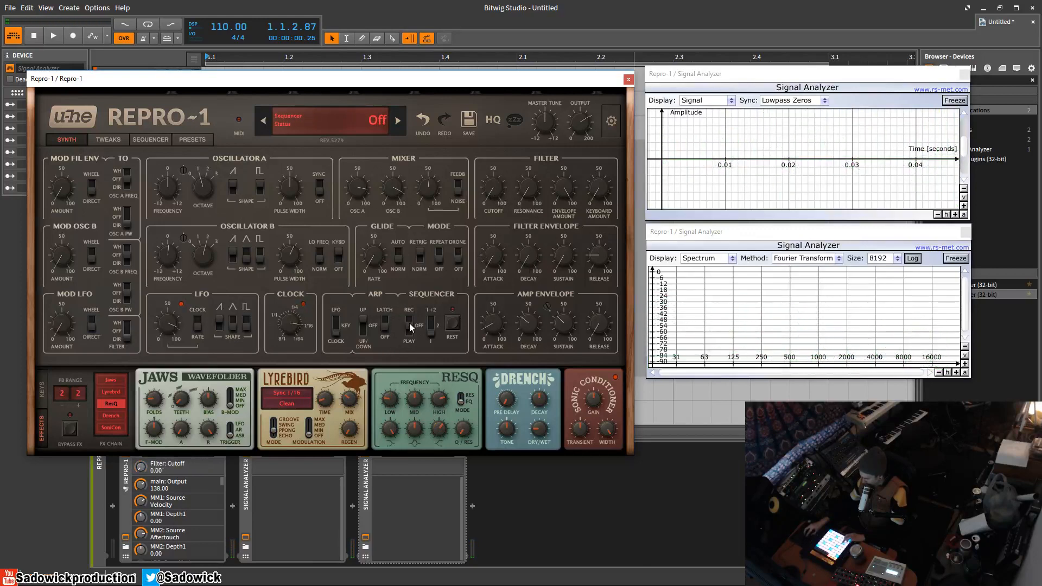
drag(492, 193, 517, 101)
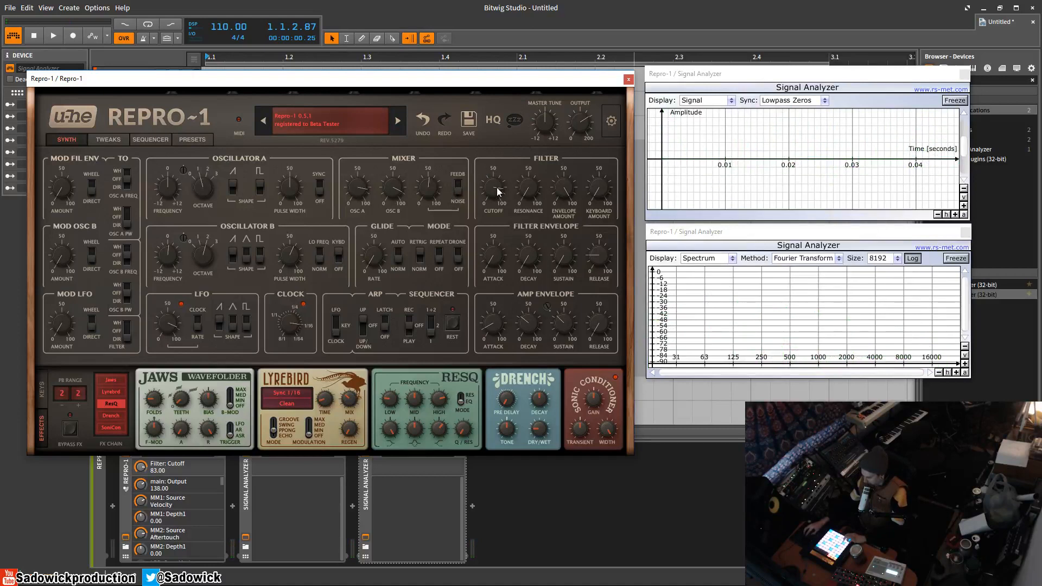
mouse_move(497, 190)
mouse_down()
mouse_move(500, 161)
mouse_move(497, 216)
mouse_move(490, 188)
mouse_up()
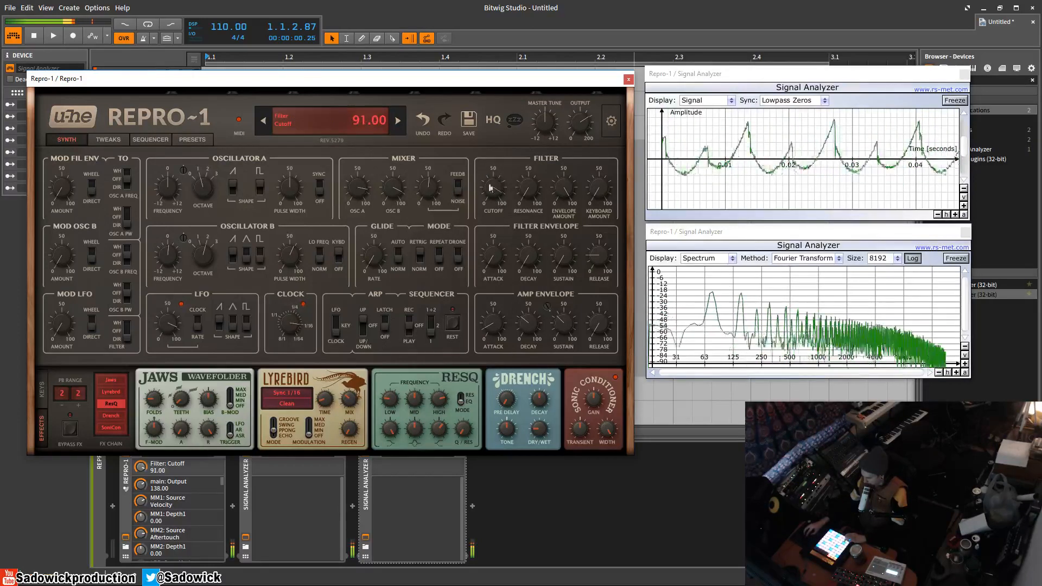
Change the filter chip tweak to Rounded and lower the cutoff to 55.50.
click(110, 139)
click(577, 215)
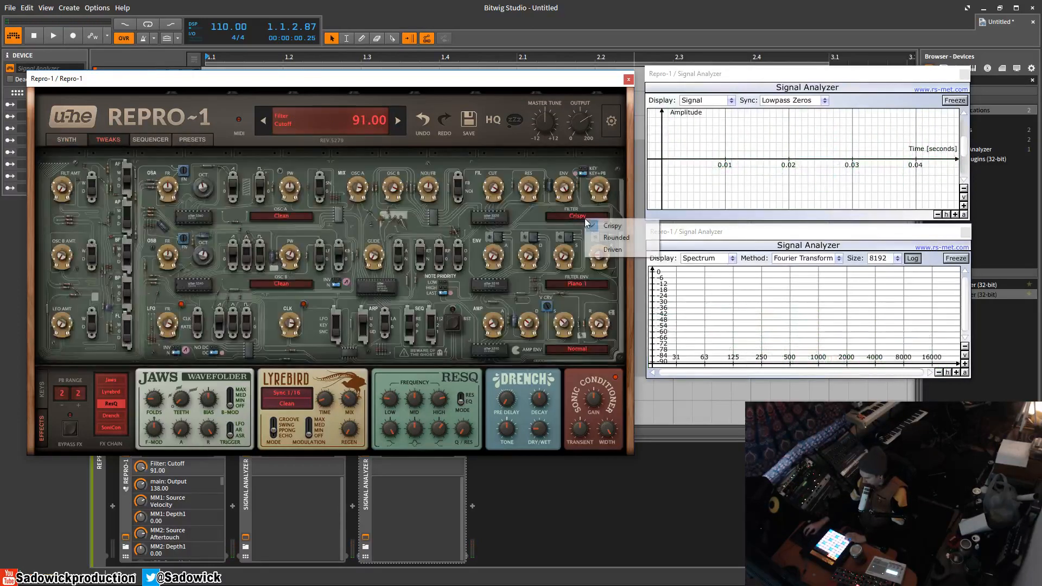
click(616, 244)
drag(494, 188, 497, 230)
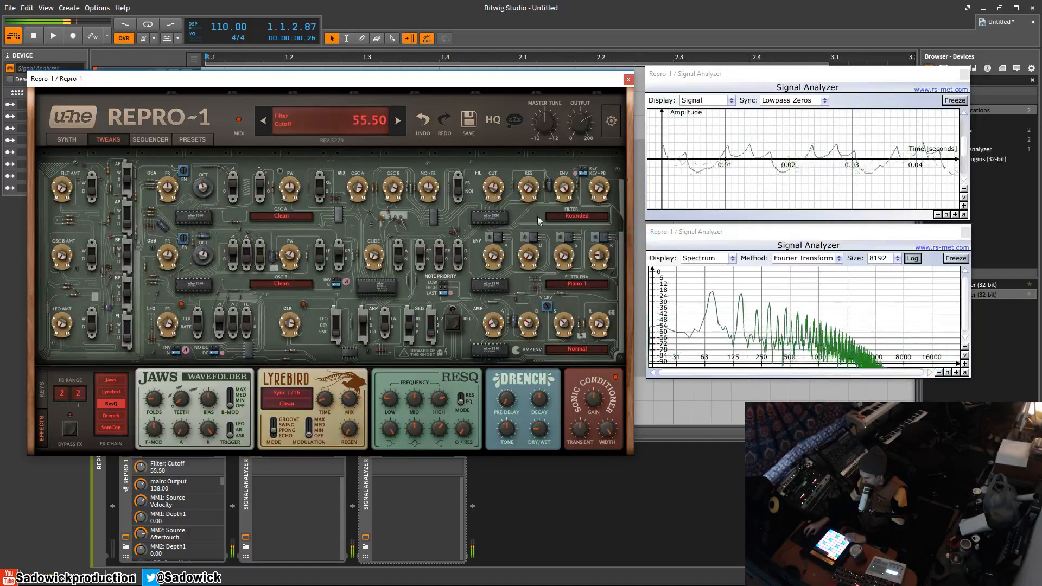
Try the Driven filter chip and switch the filter chip to Crispy.
click(565, 216)
click(576, 244)
click(579, 216)
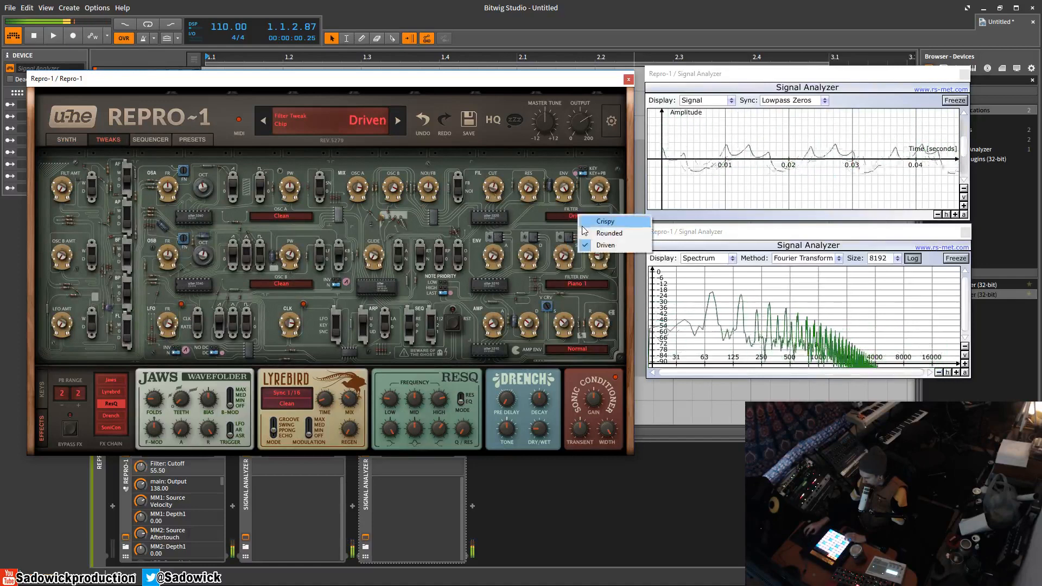
click(597, 222)
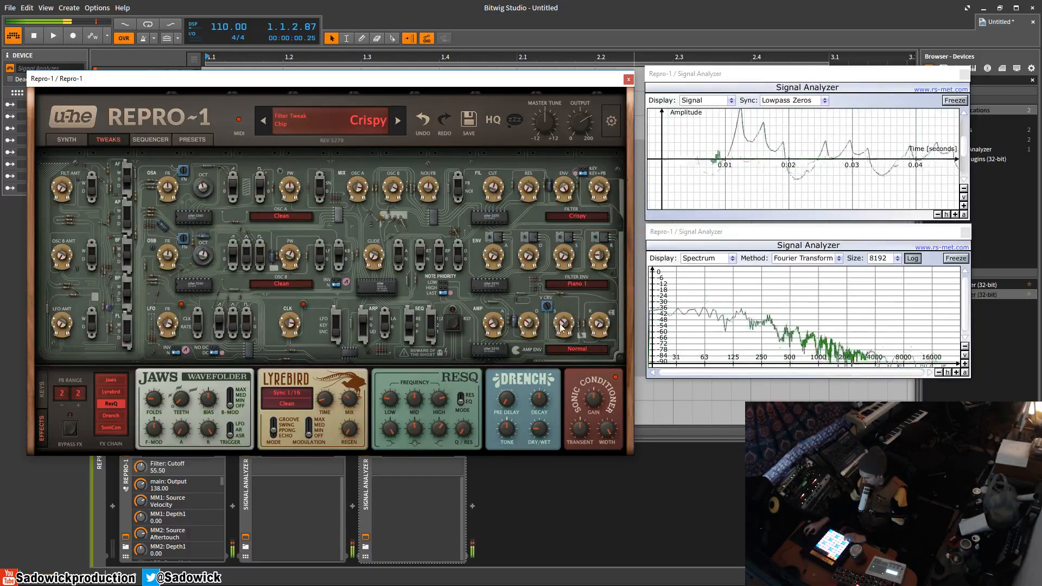
Set the amp envelope sustain to 100.00 and output to 100.00, and bring oscillator B's mixer level down to 0.00.
drag(562, 326, 576, 255)
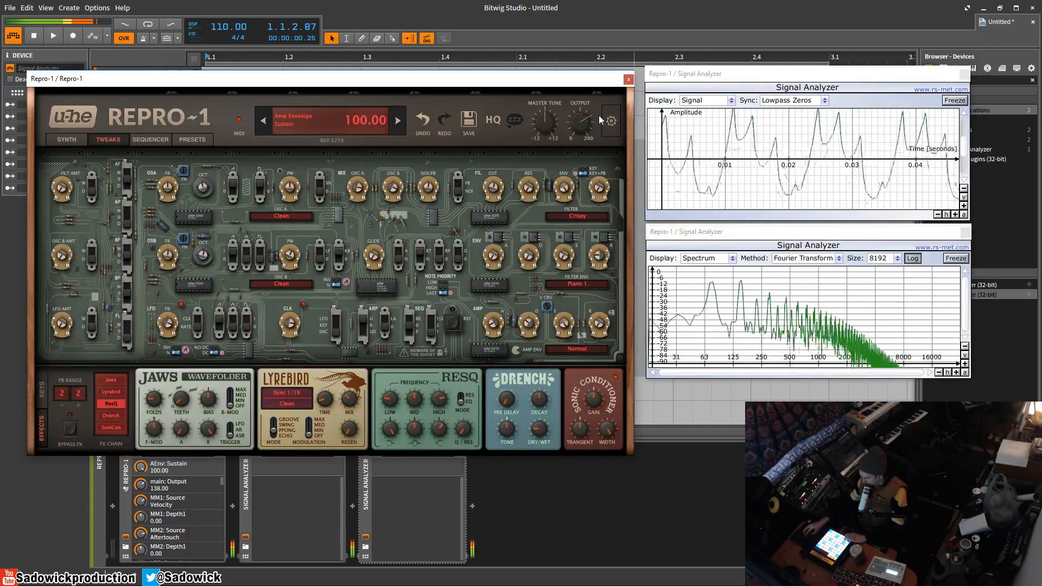
drag(597, 120, 587, 134)
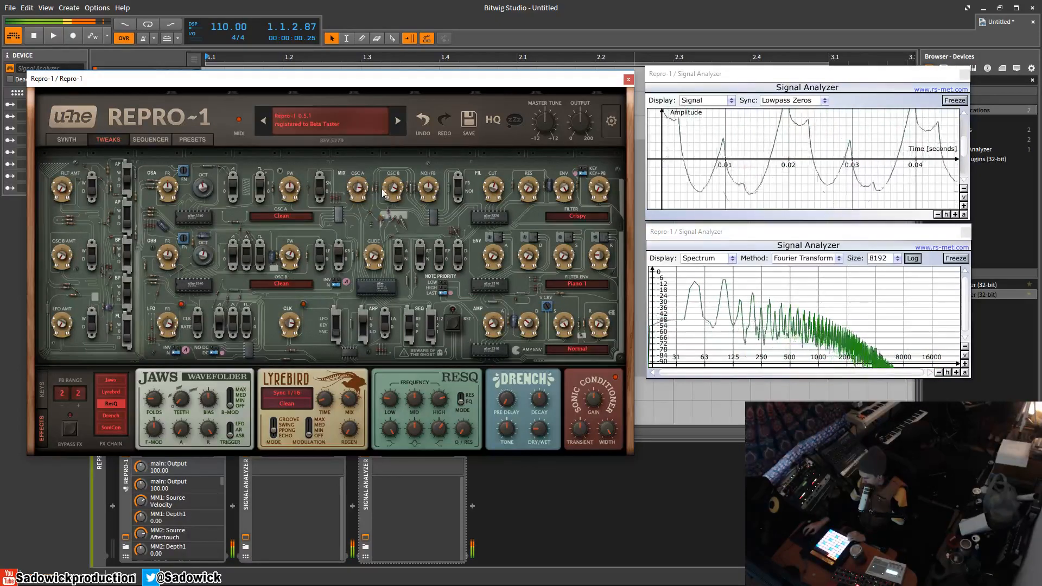
drag(393, 188, 388, 391)
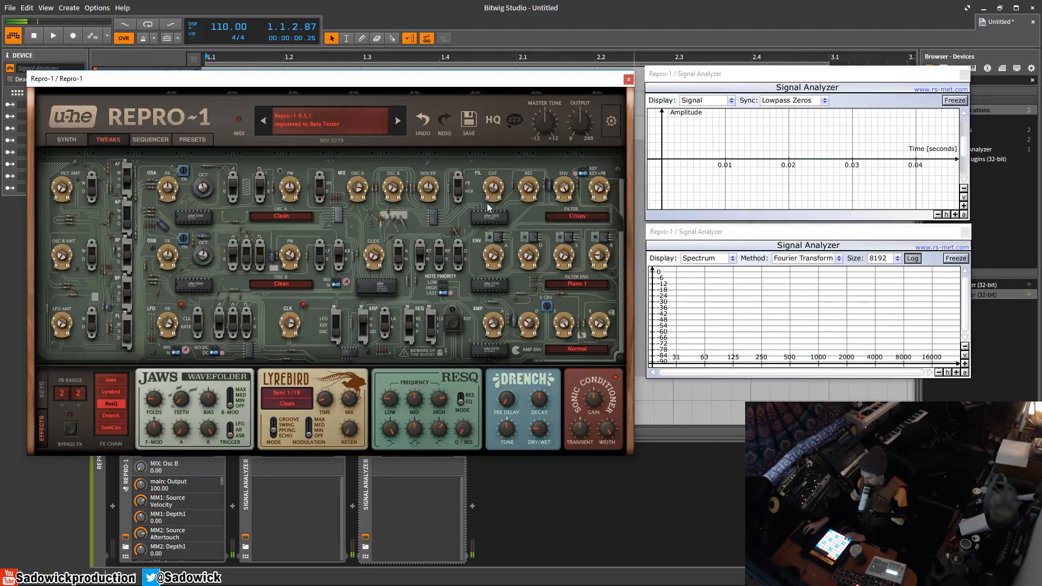
Turn on oscillator A's hard sync, lower oscillator B's octave, set its pulse width to 25.50, and switch its pulse wave on.
click(320, 190)
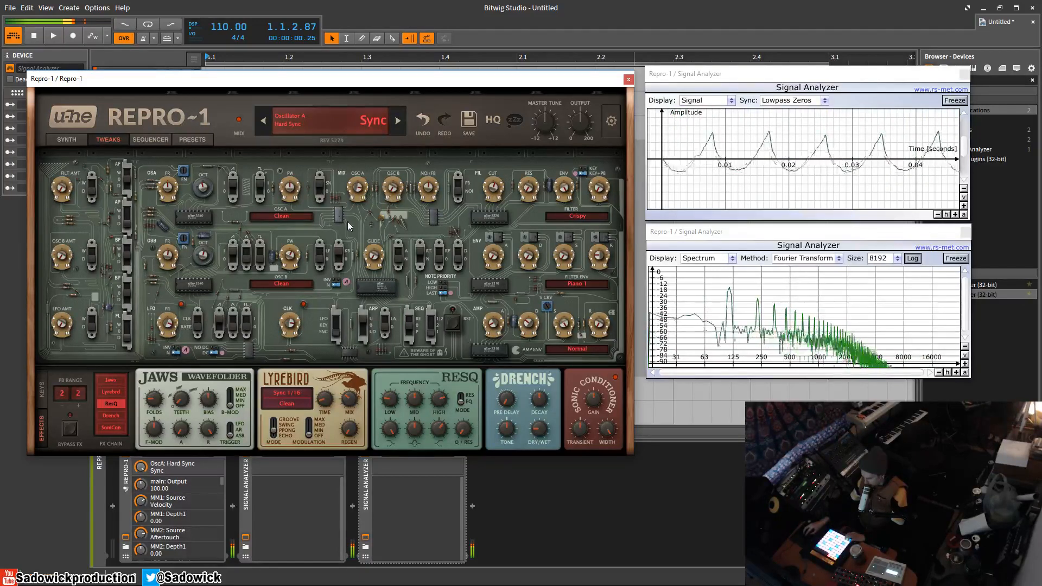
drag(175, 254, 200, 277)
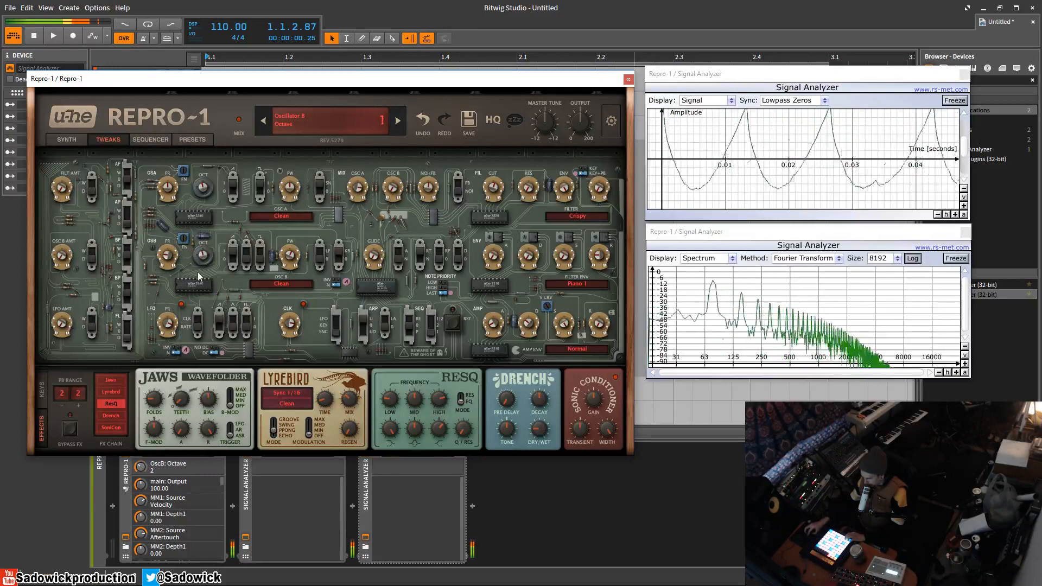
drag(285, 262, 310, 246)
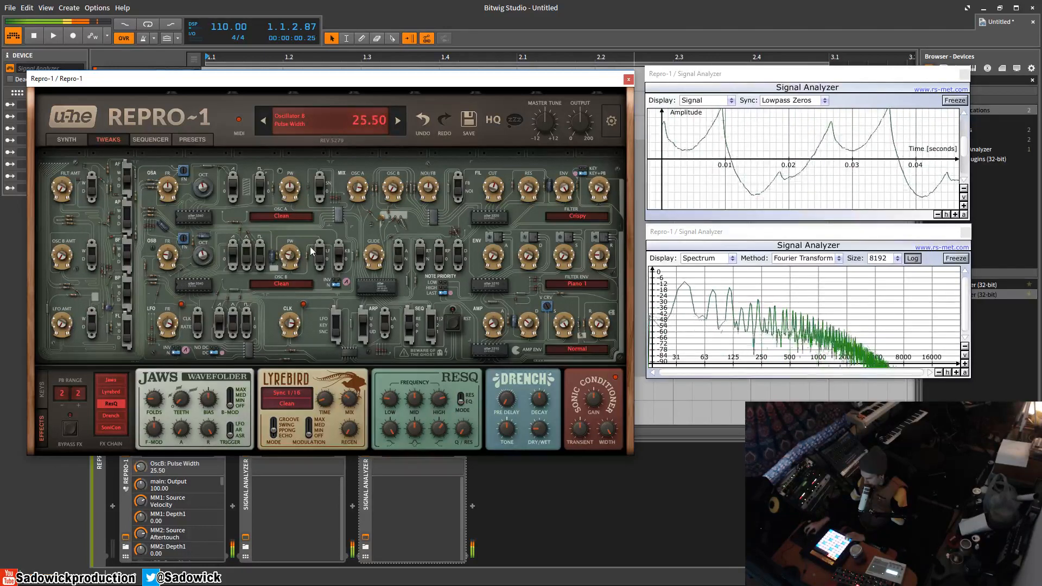
click(324, 250)
click(324, 250)
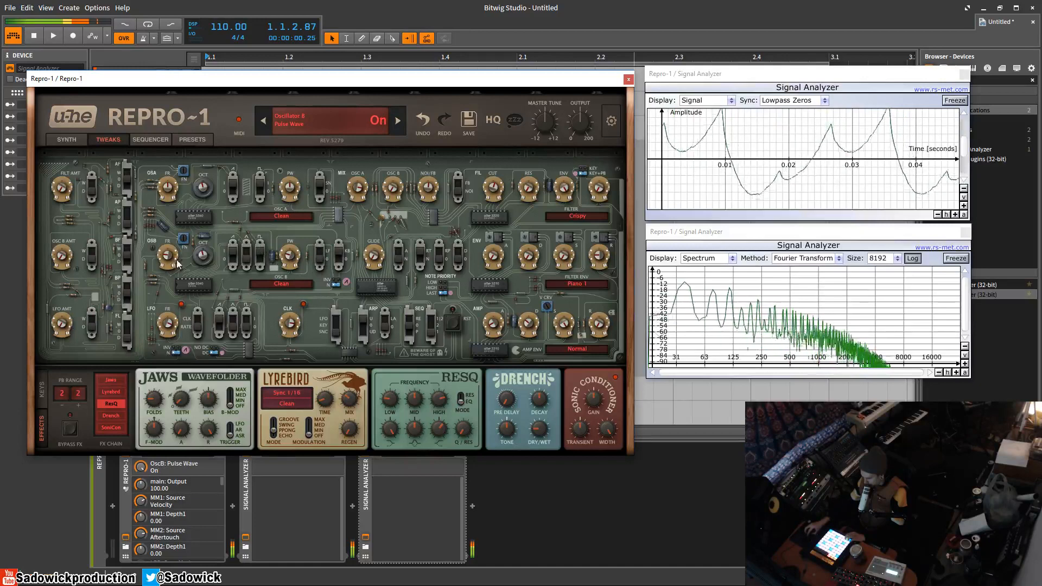
Turn off oscillator A's pulse wave and raise oscillator B's mixer level.
drag(211, 248, 213, 242)
click(262, 185)
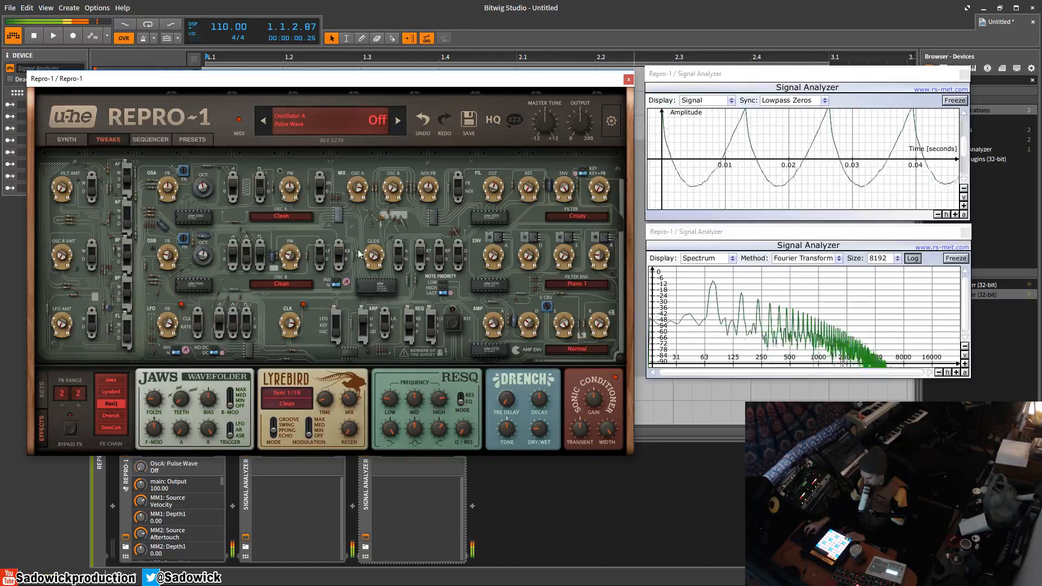
drag(401, 190, 415, 97)
Set the filter cutoff to 100.00 and the main output level to 60.00.
drag(492, 188, 513, 127)
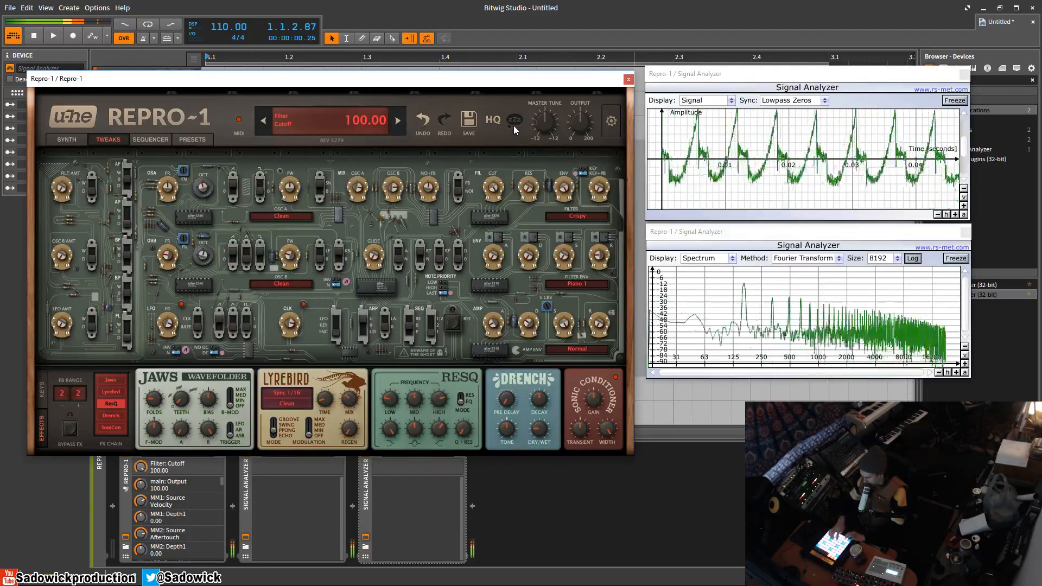
drag(586, 117, 586, 131)
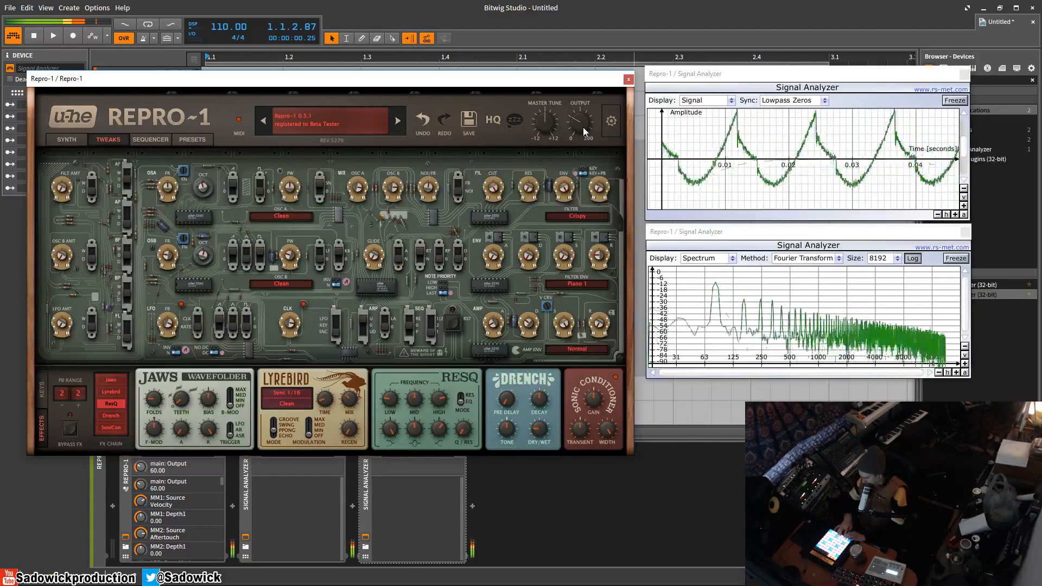
Compare oscillator B's normal and inverted saw with oscillator A's mixer level at 0.00, leaving the saw set to Inverted.
click(336, 283)
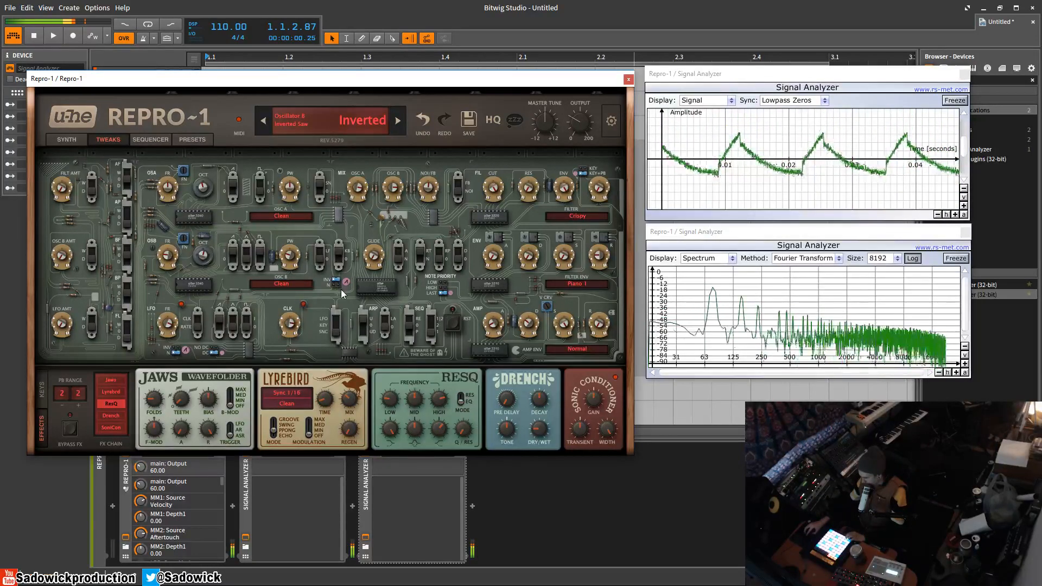
click(339, 284)
click(67, 140)
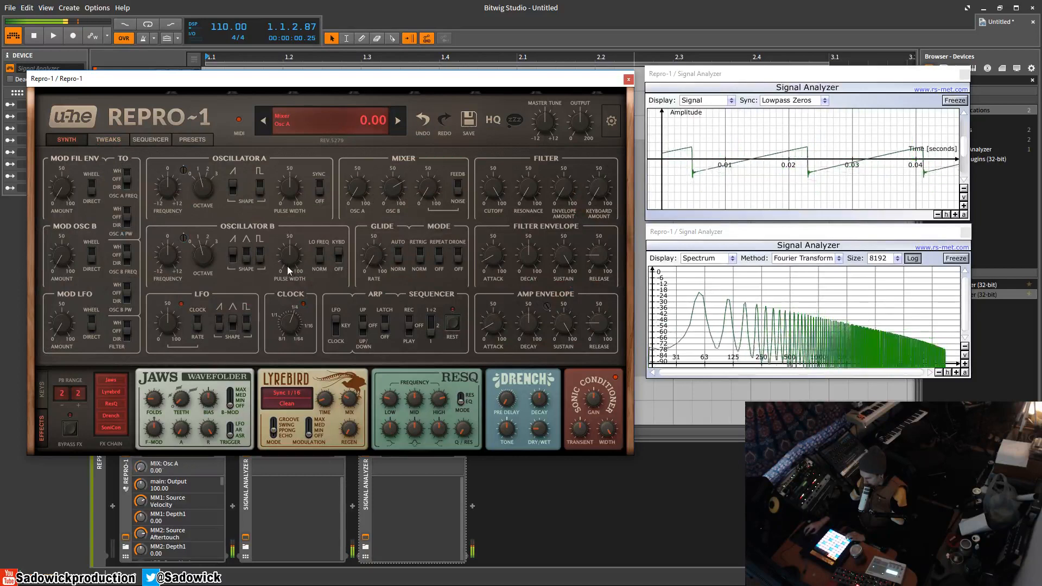
click(108, 140)
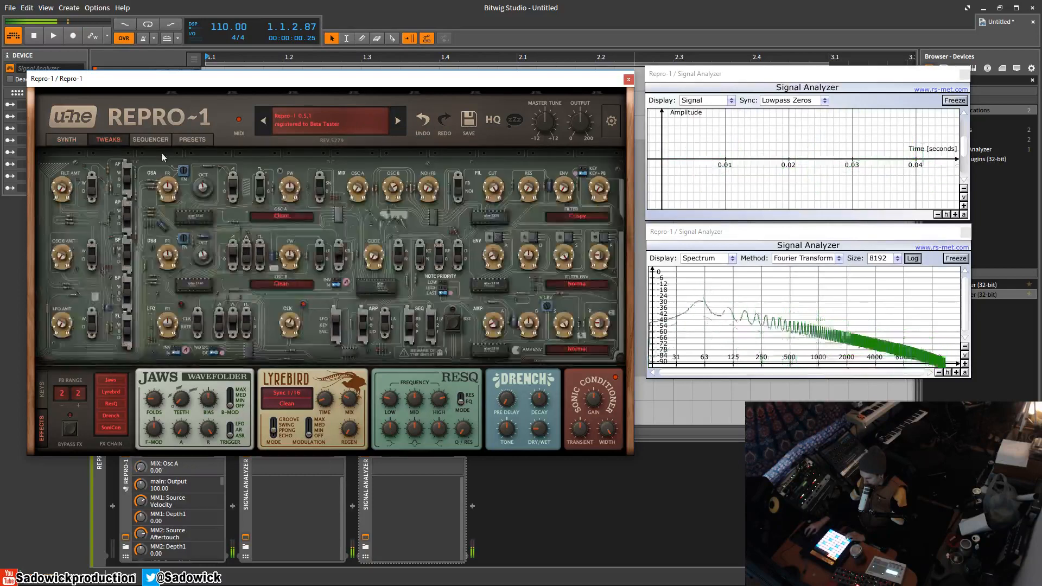
click(338, 282)
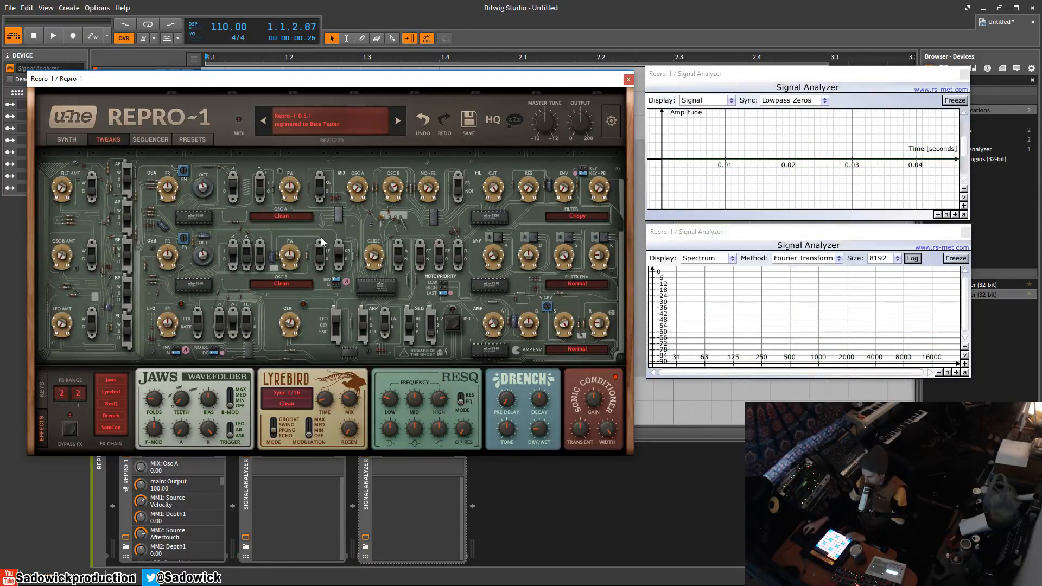
click(66, 140)
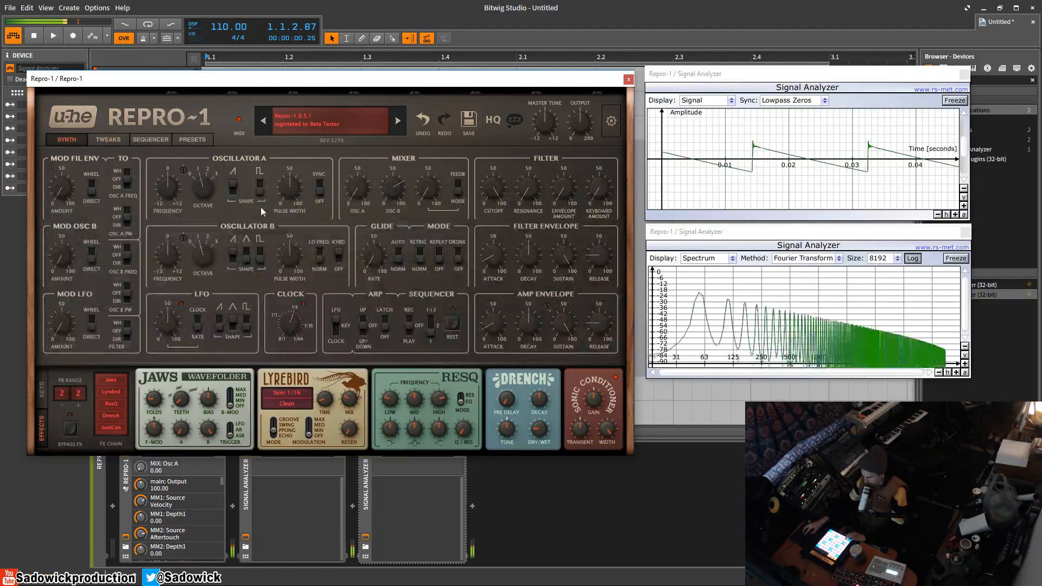
Set oscillator A's mixer level to 76.50 and pulse width to 50.50, and switch its hard sync on and off again.
drag(365, 200, 344, 111)
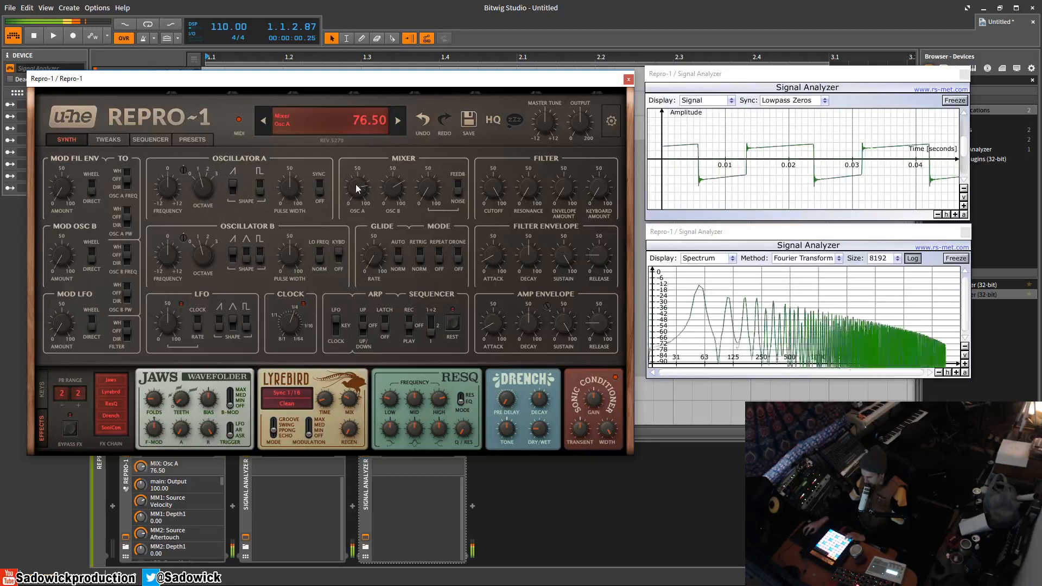
drag(296, 195, 295, 194)
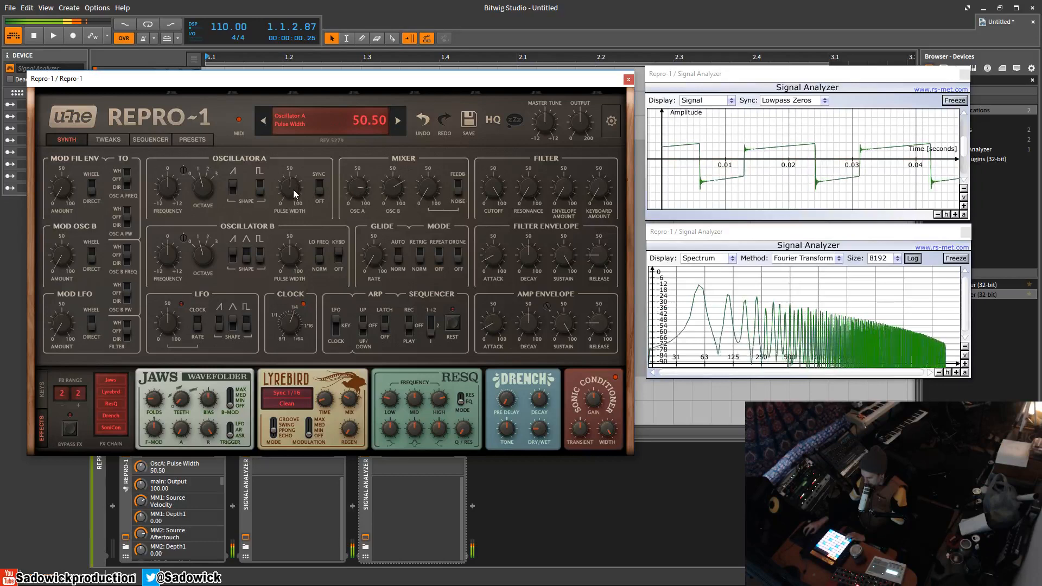
click(319, 189)
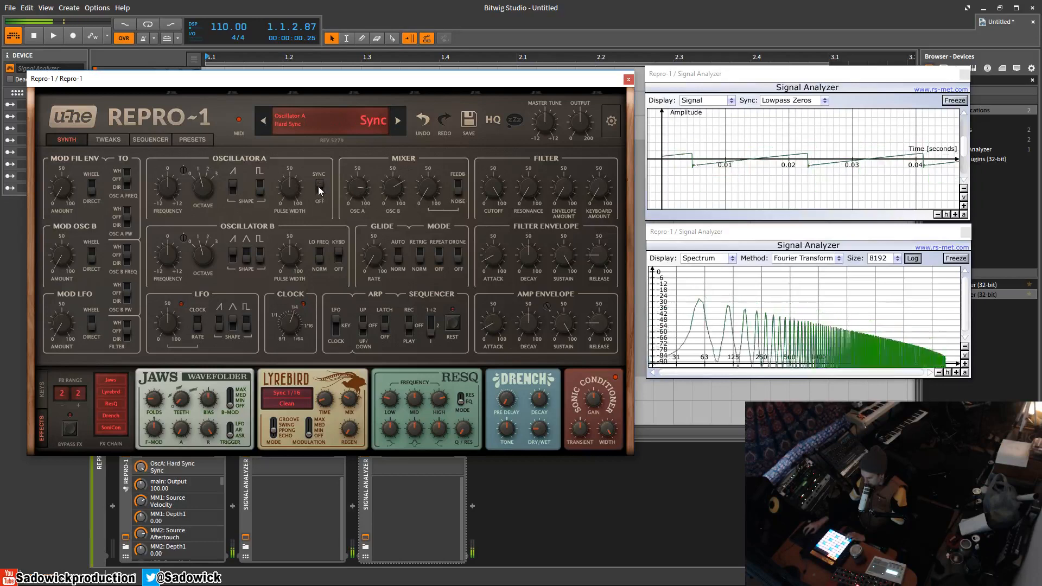
click(319, 188)
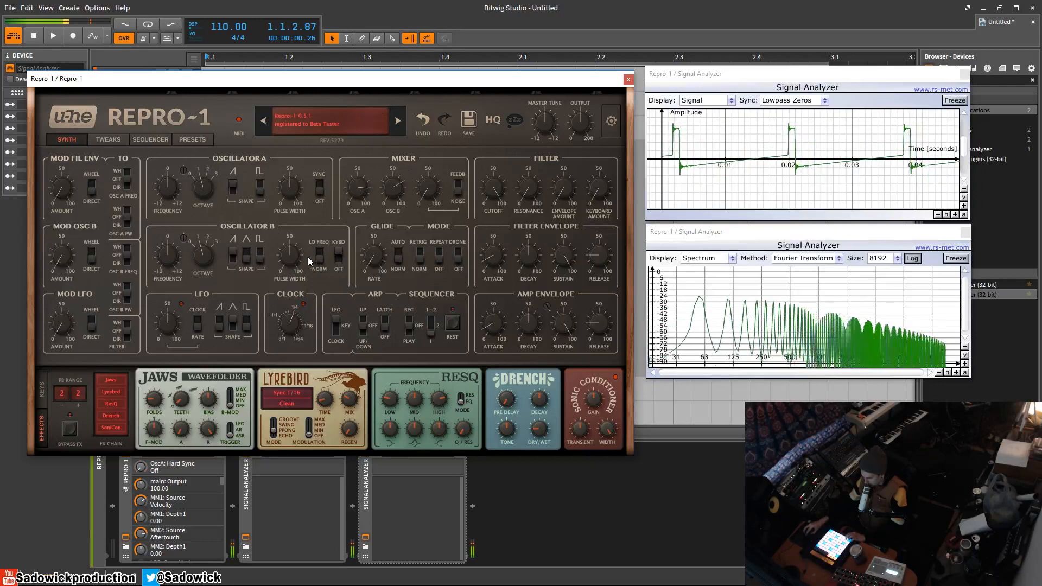
Sweep oscillator A's frequency up and down to -3.00 and bring it back to 0.20.
scroll(172, 190, up, 6)
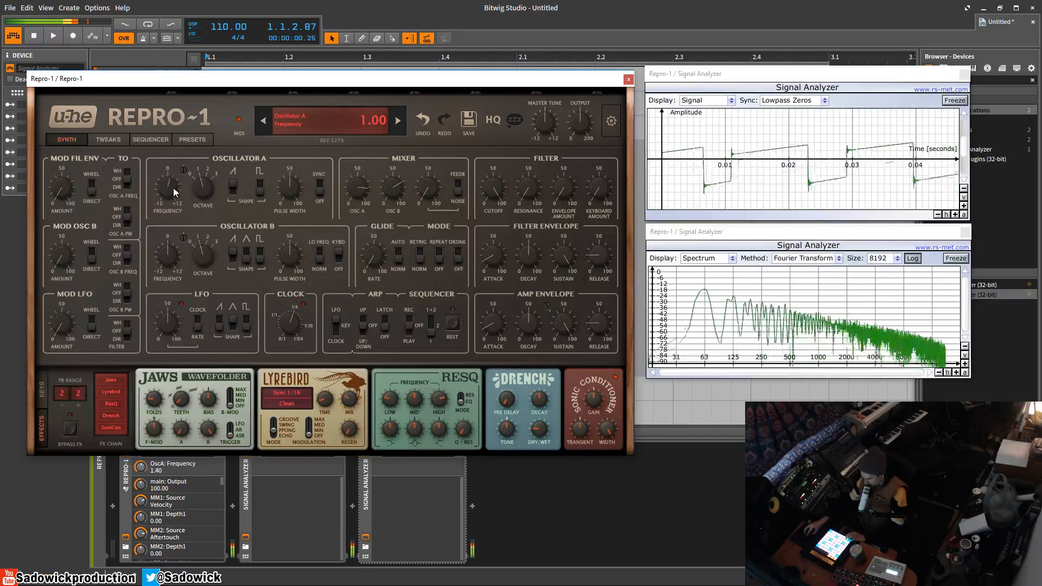
scroll(174, 190, down, 5)
scroll(173, 194, down, 4)
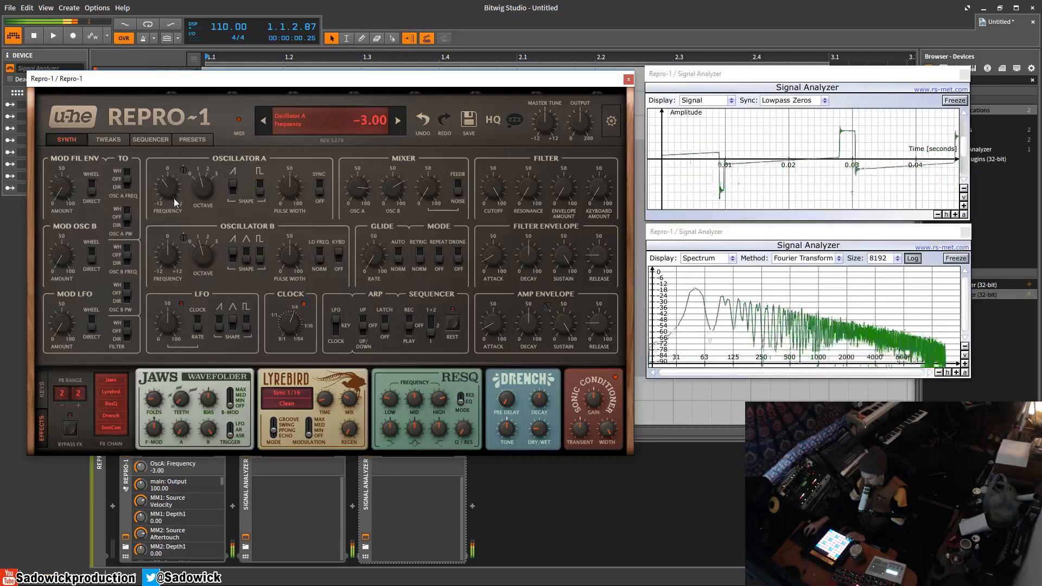
double_click(172, 190)
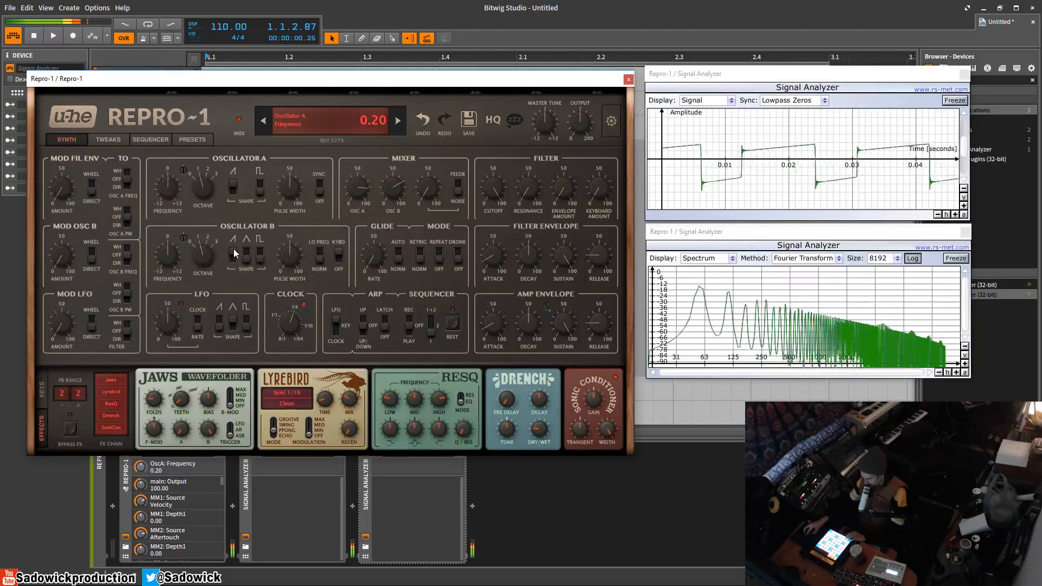
click(259, 193)
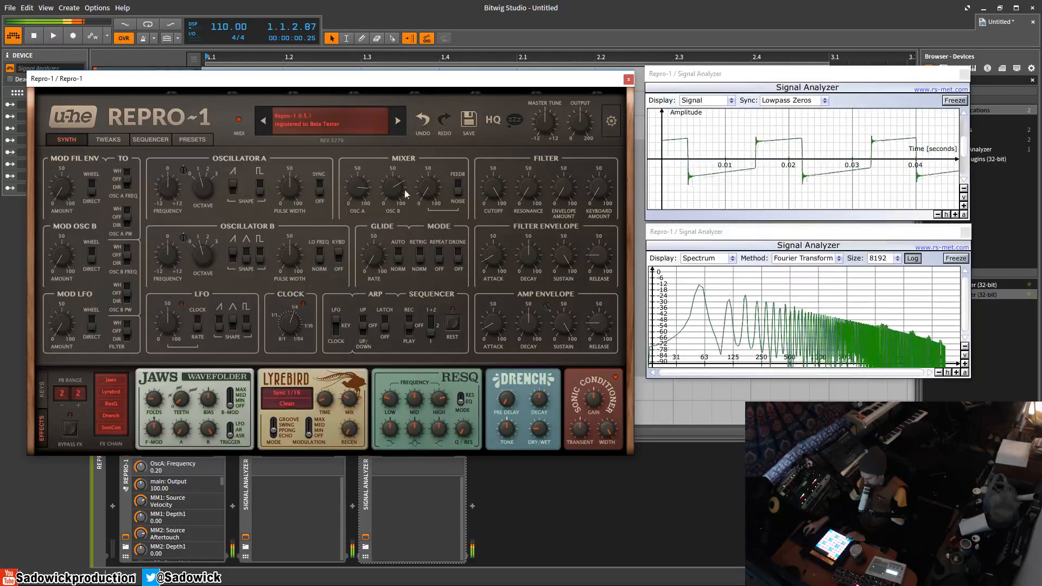
Lower the filter cutoff to 76.00 and switch oscillator B's saw to Normal and back to Inverted.
drag(493, 194, 488, 220)
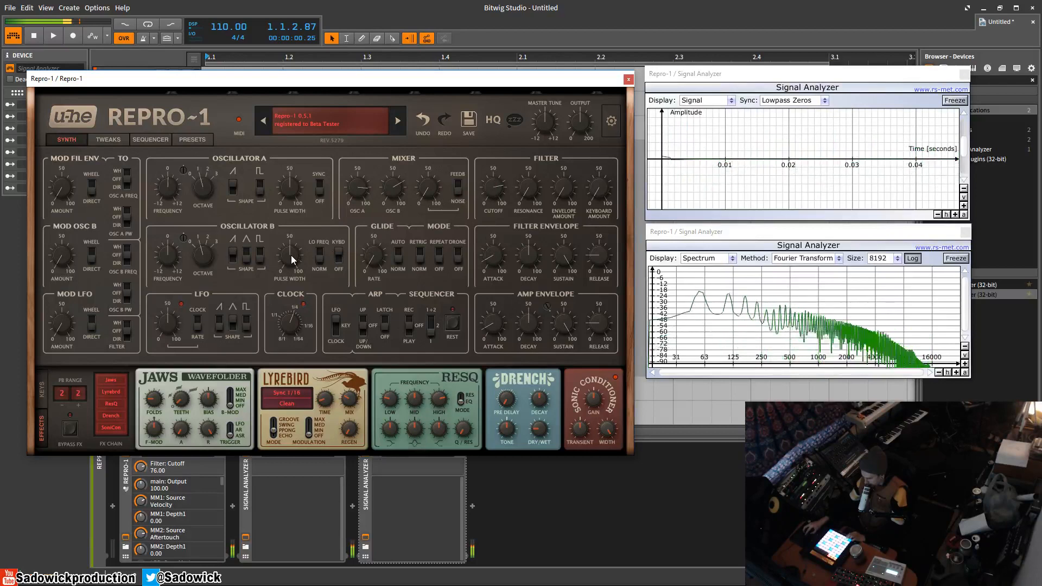
click(110, 140)
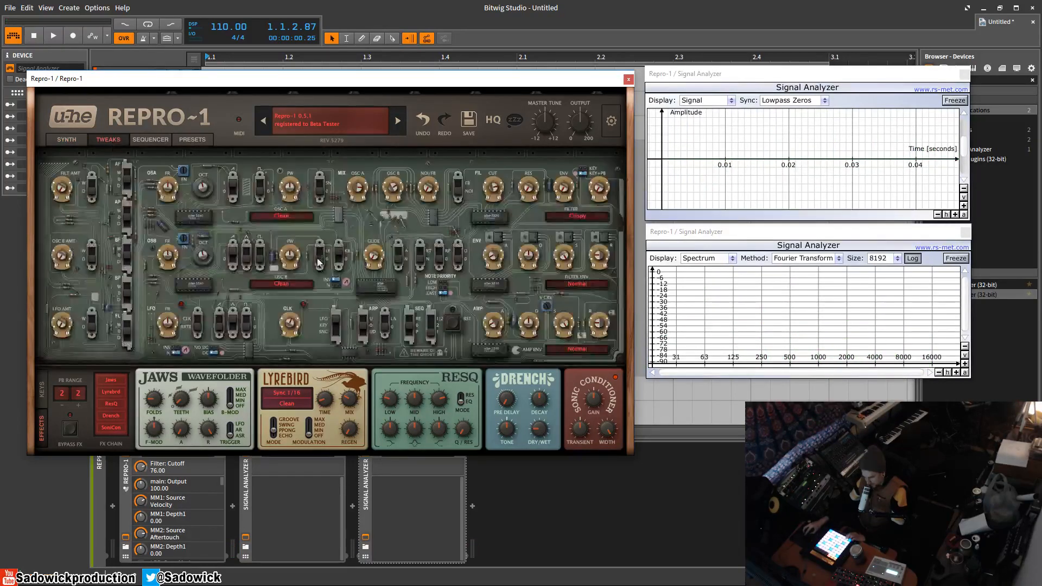
click(335, 281)
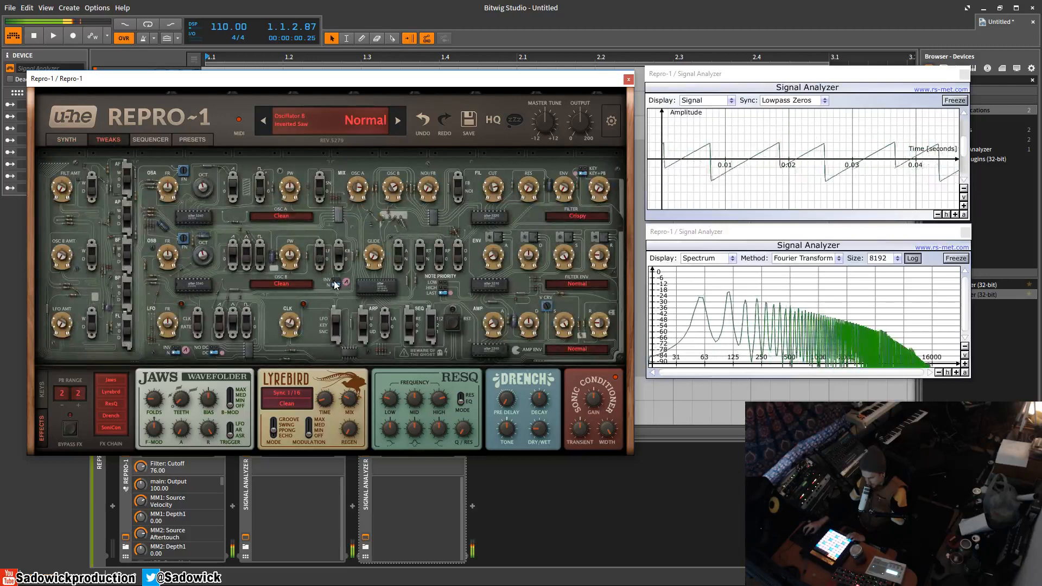
click(335, 281)
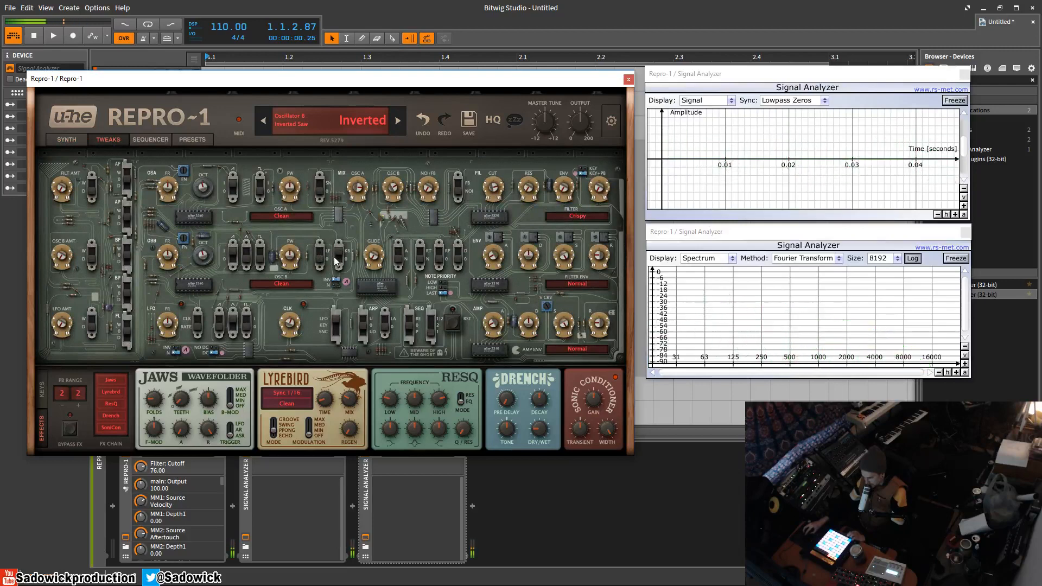
Set oscillator B's fine tune and oscillator A's frequency to 0.00.
click(65, 139)
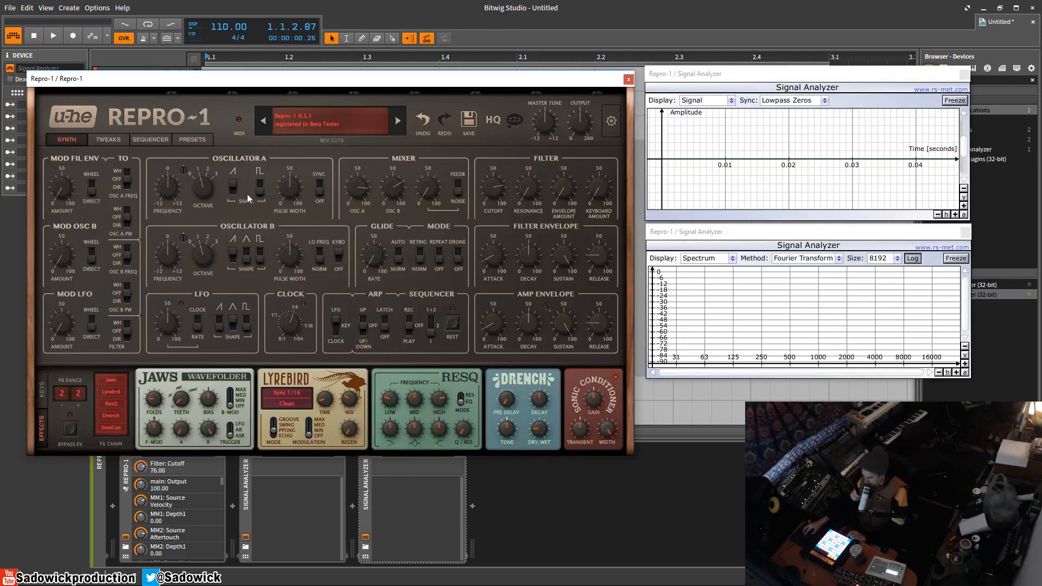
click(108, 139)
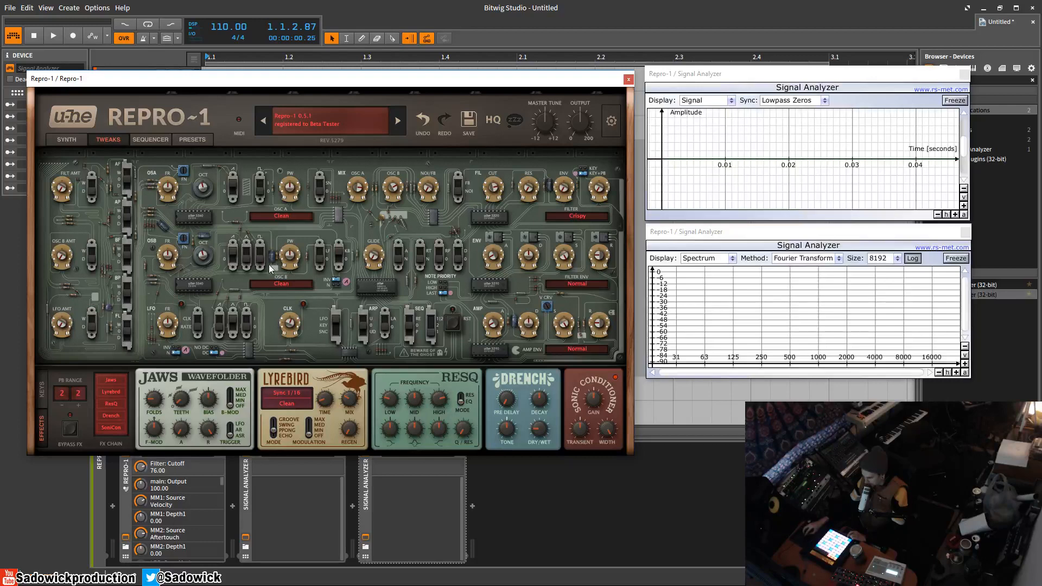
click(190, 225)
drag(189, 226, 185, 242)
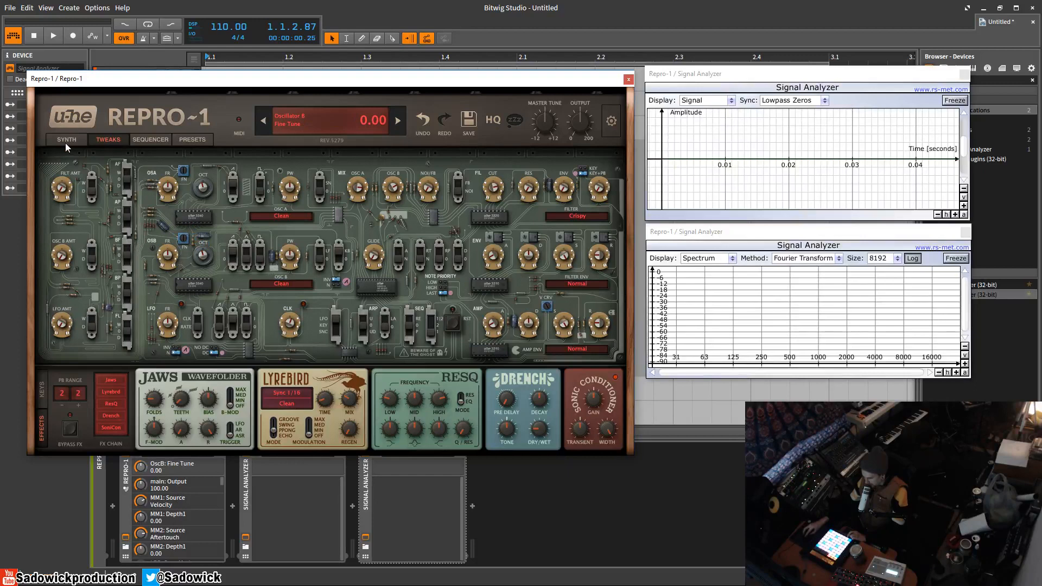
click(66, 140)
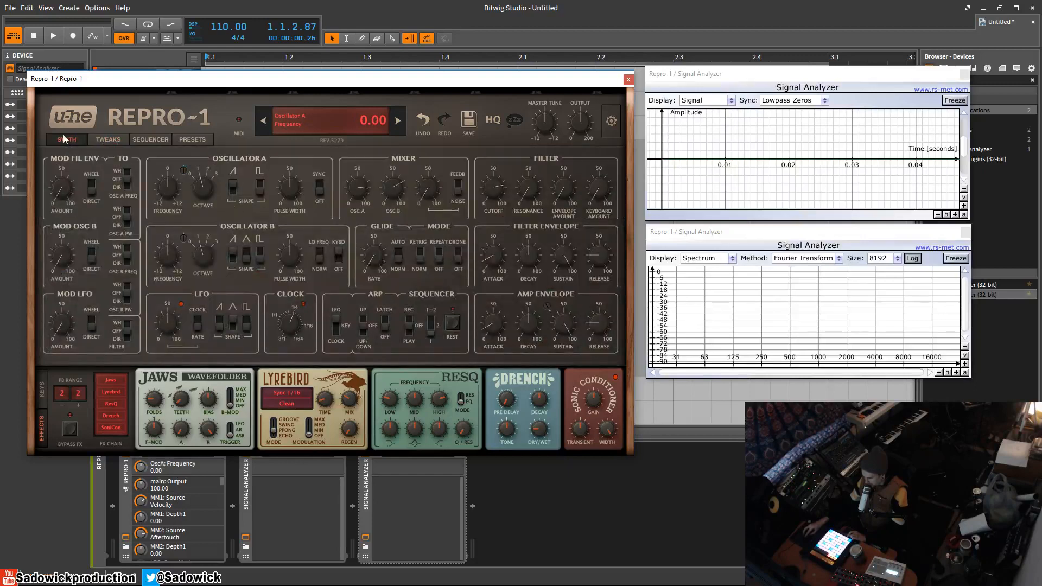
Raise oscillator A's fine tune tweak to 4.00.
click(108, 139)
click(185, 172)
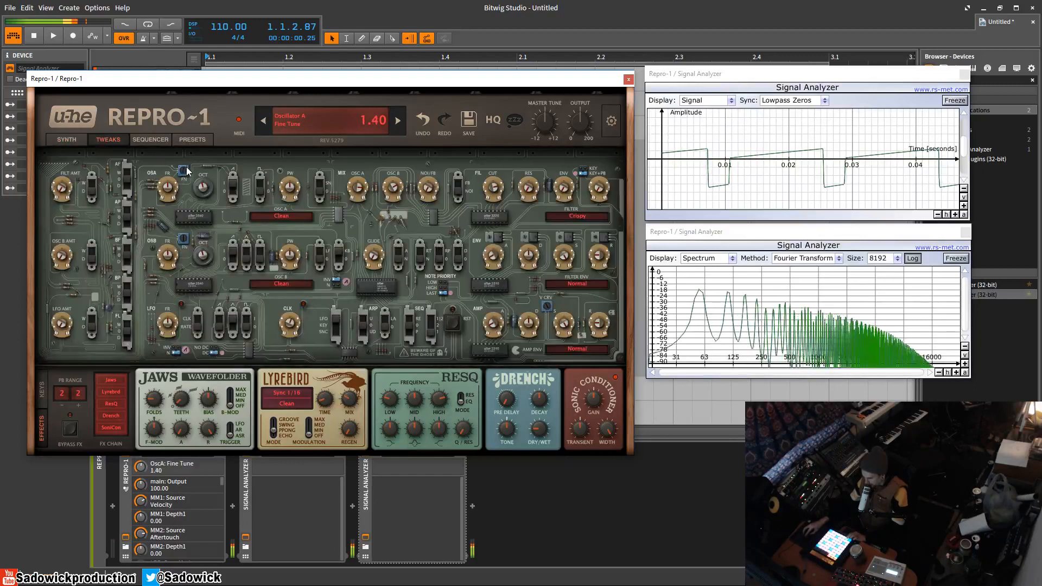
mouse_move(187, 172)
mouse_down()
mouse_move(178, 129)
mouse_move(186, 174)
mouse_move(184, 160)
mouse_up()
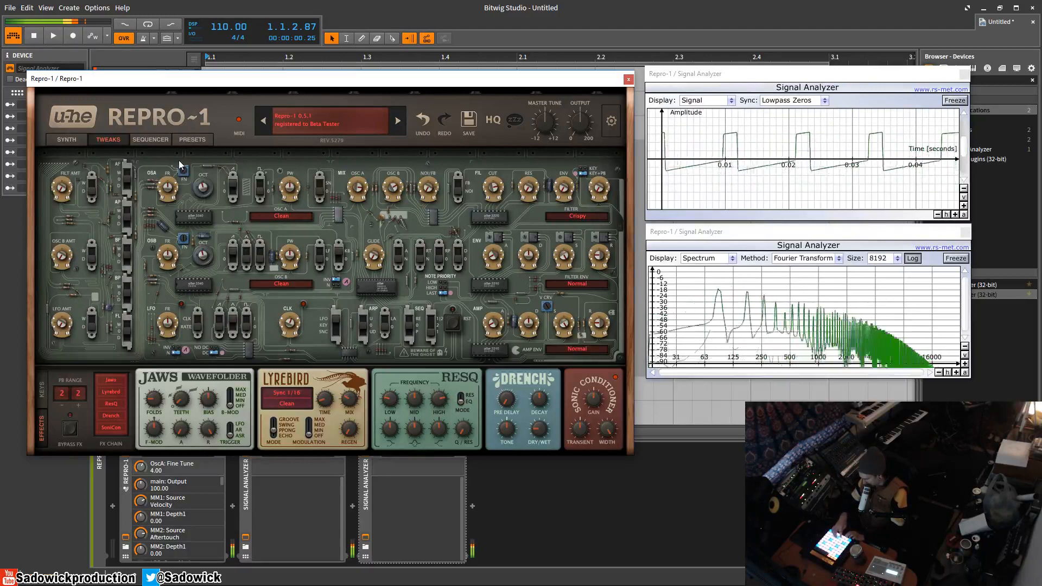
Turn on oscillator B's triangle wave and raise the filter cutoff to 100.00.
click(67, 139)
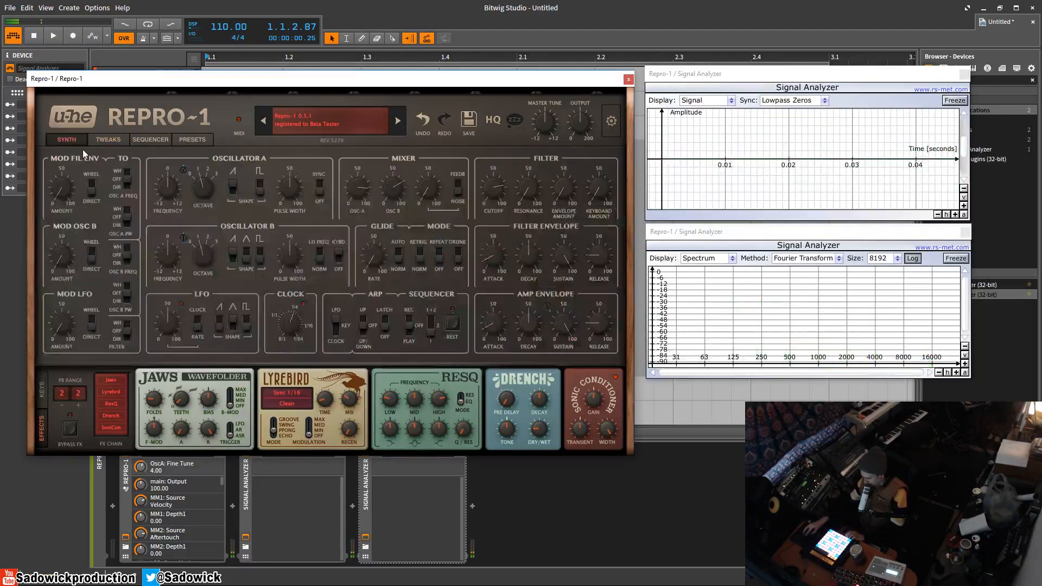
click(246, 255)
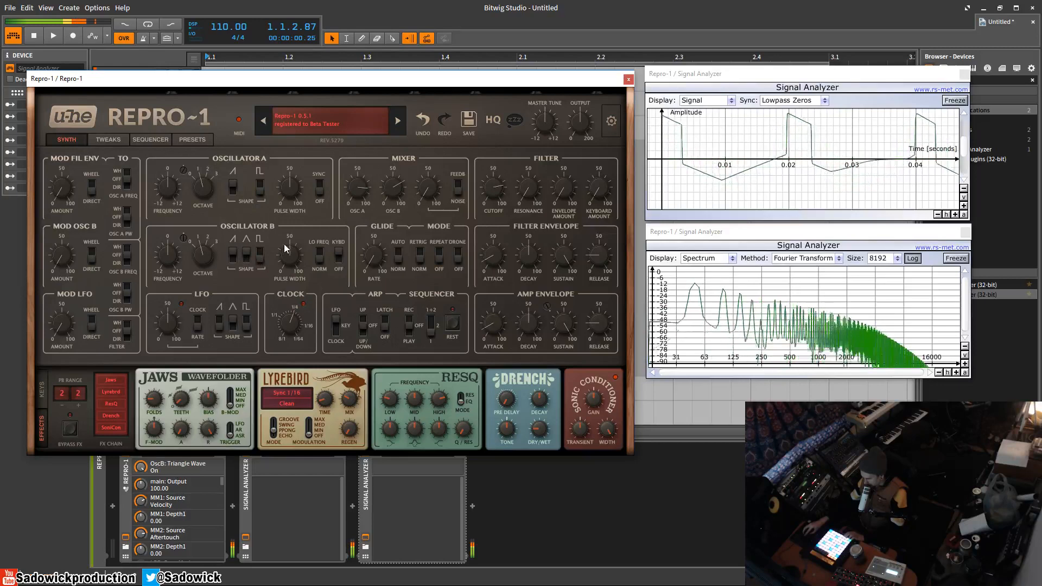
drag(492, 188, 493, 133)
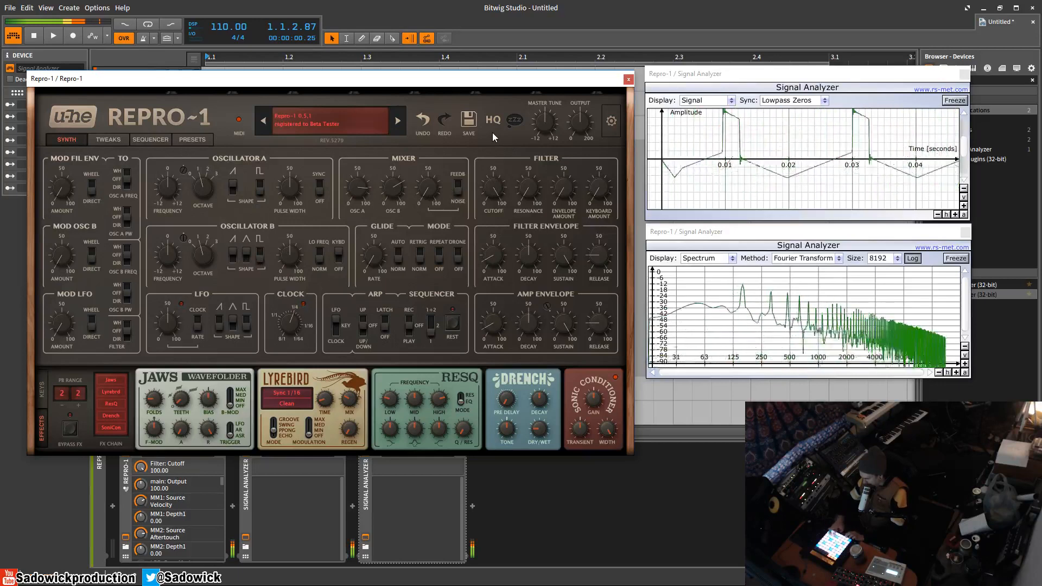
Set the host clock time base to 1/16, the arpeggiator to Up and the sequencer to Play.
click(311, 304)
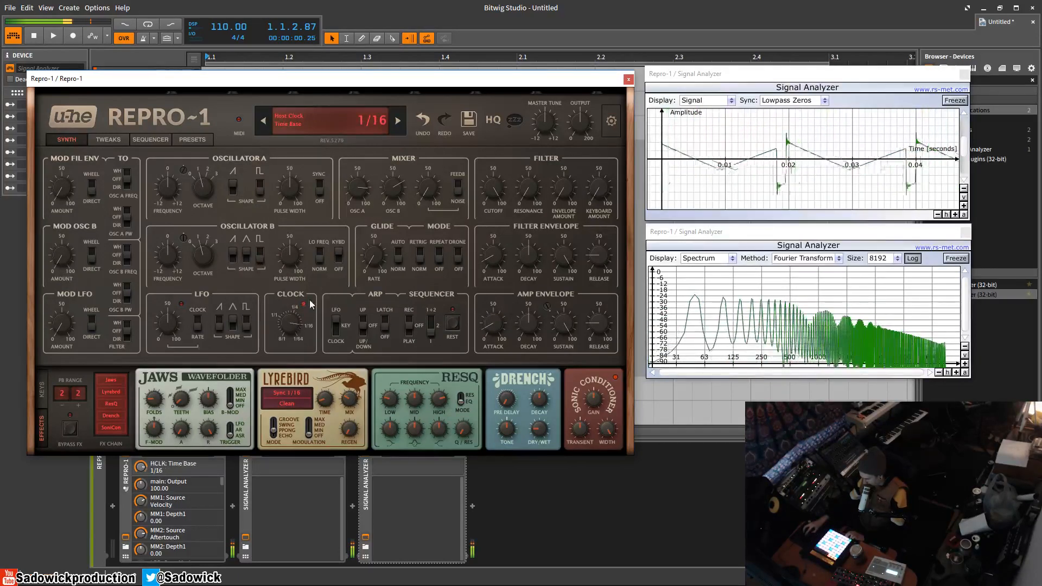
click(363, 324)
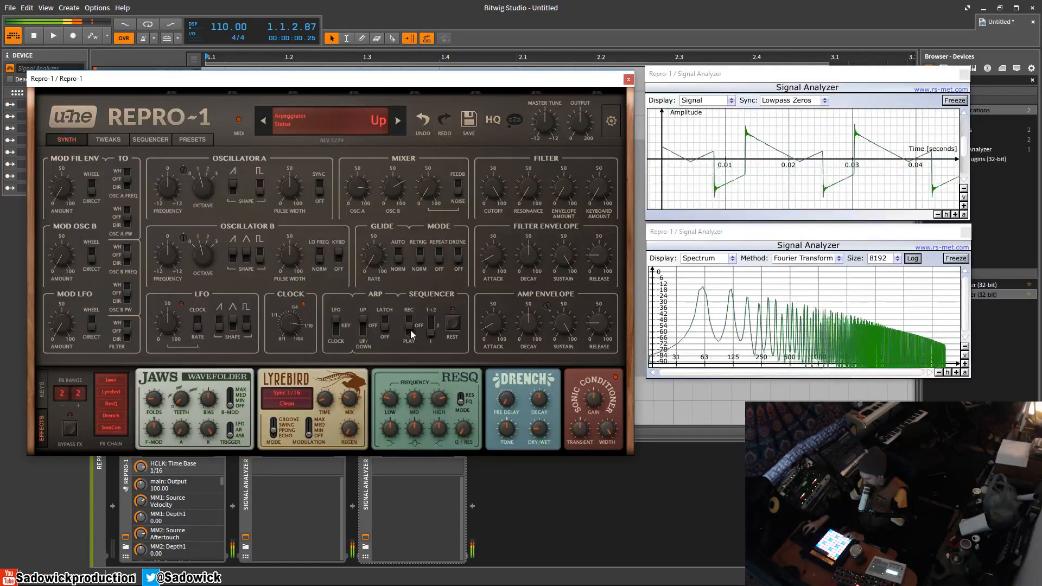
click(410, 332)
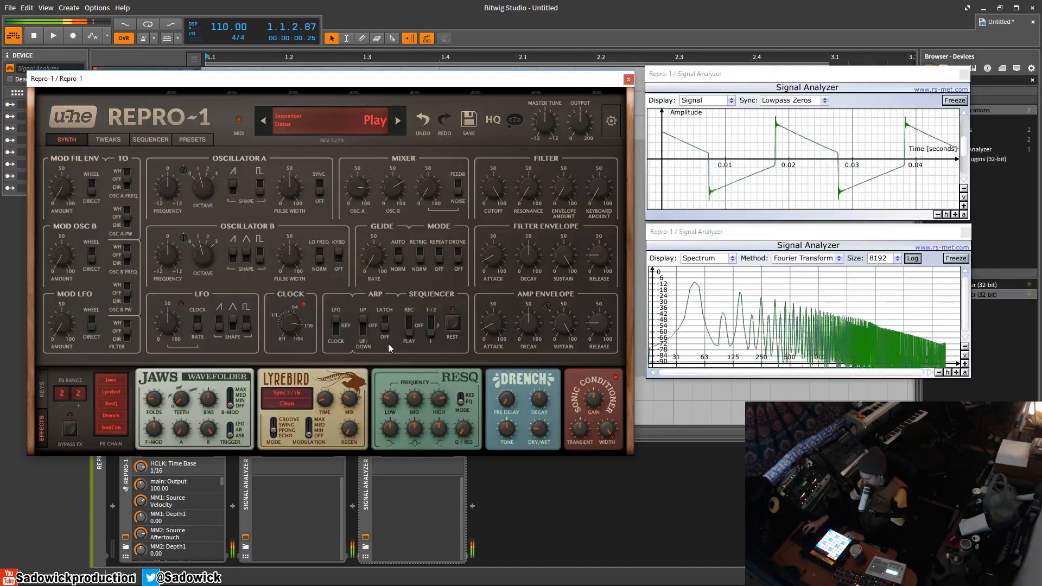
drag(294, 318, 295, 323)
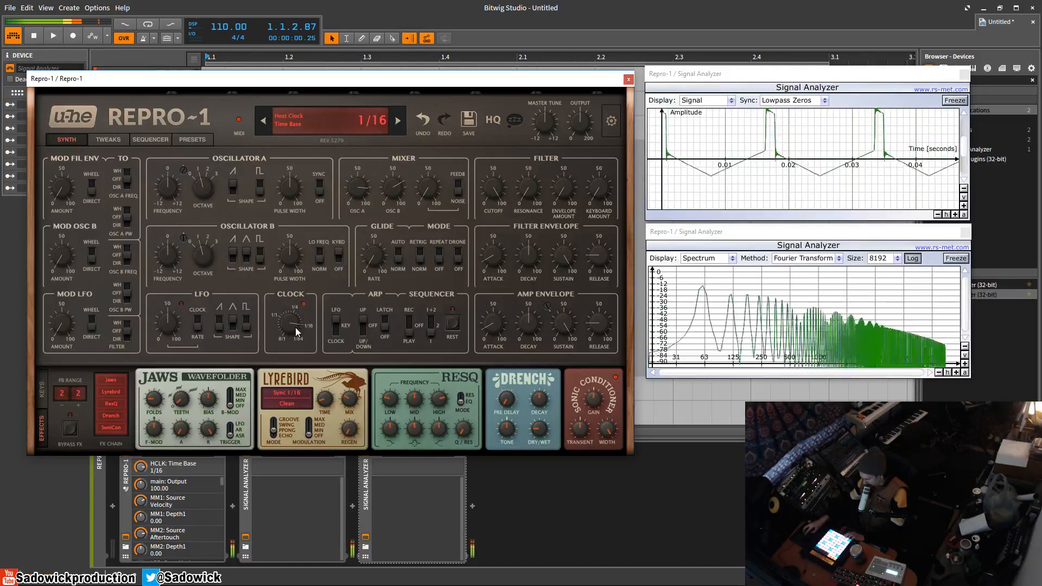
Set the number of active steps in the sequencer's pattern 1 to 2.
click(107, 139)
click(143, 140)
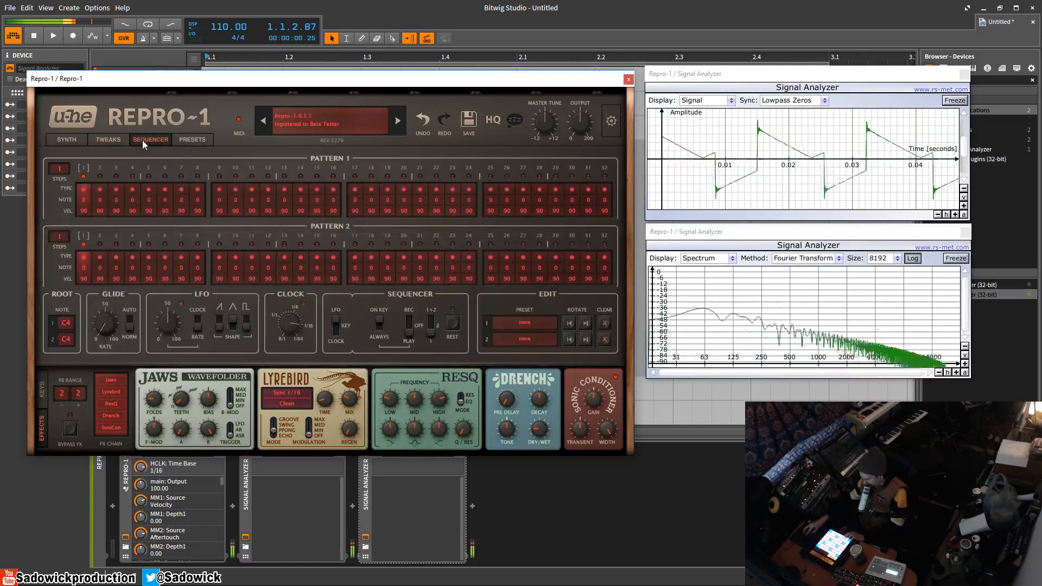
click(98, 170)
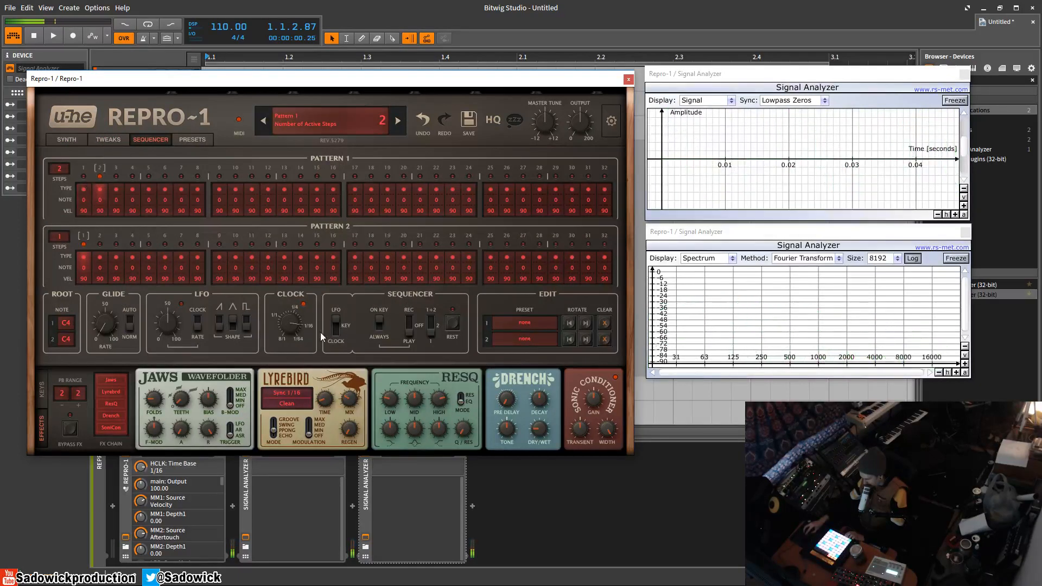
Try a 1/8 dot host clock time base, return it to 1/16, and set the filter cutoff to 100.00.
drag(290, 326, 285, 354)
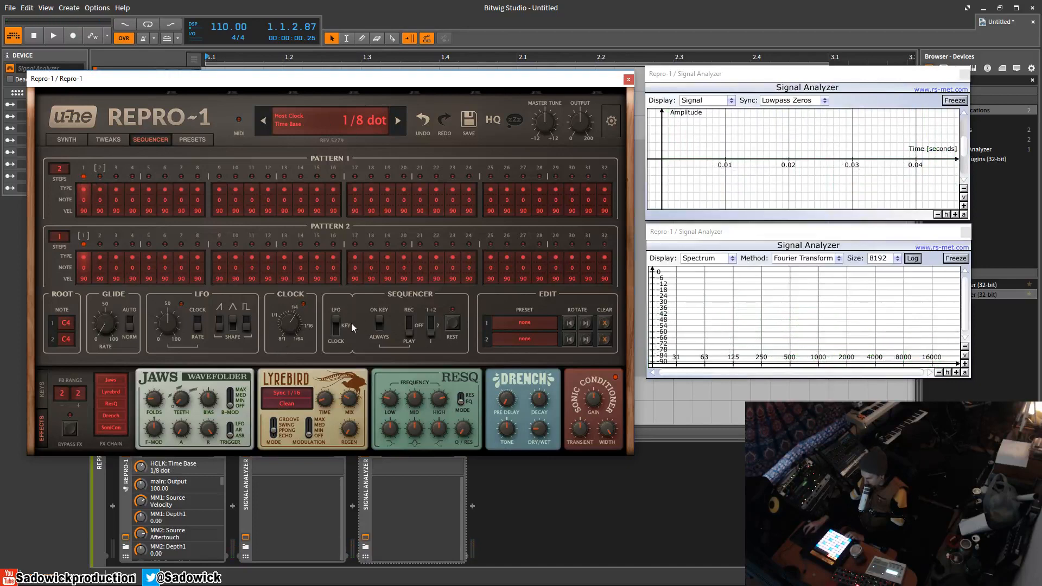
click(411, 338)
click(58, 139)
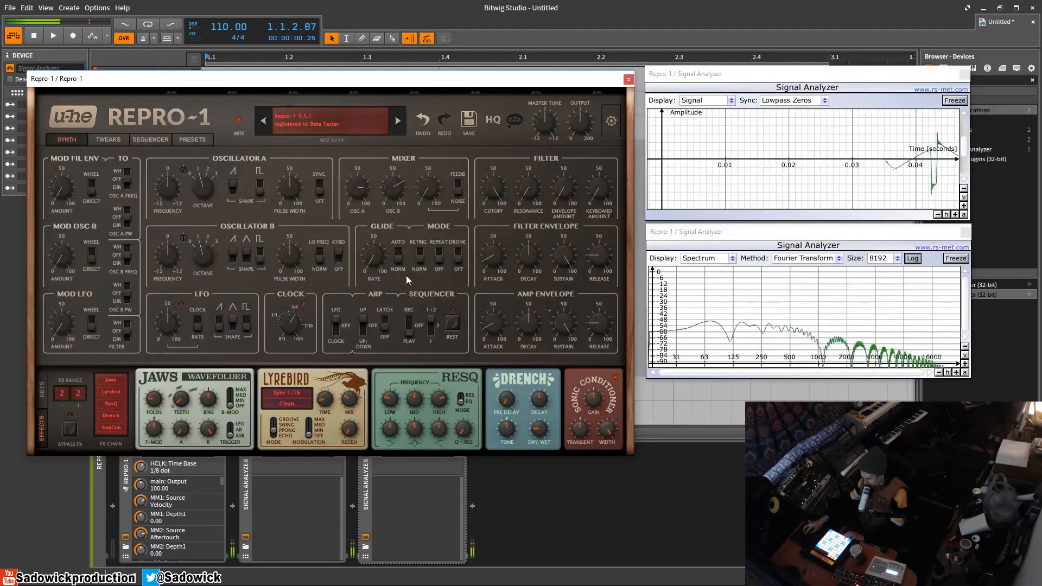
drag(293, 324, 296, 300)
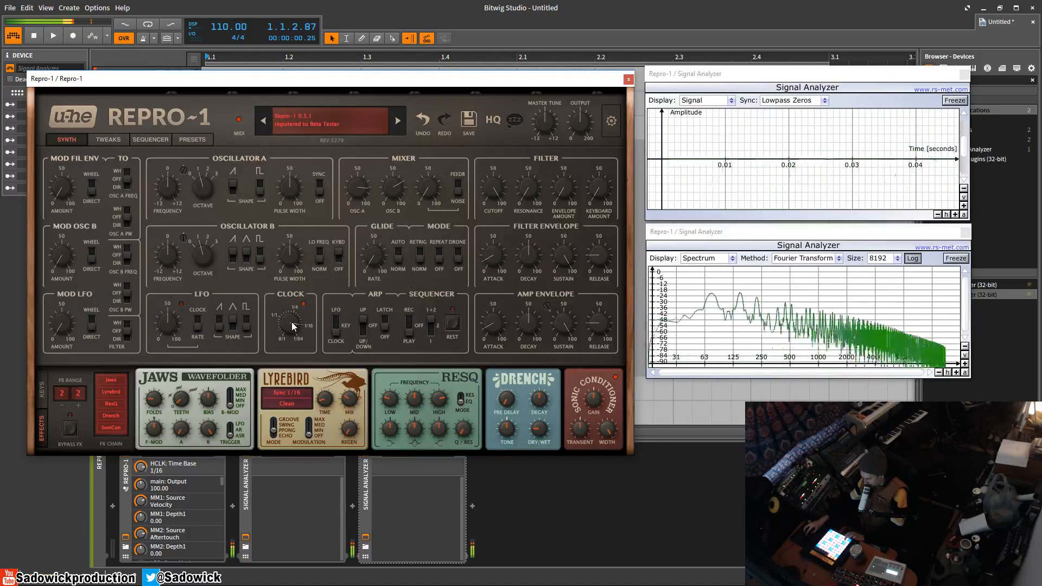
drag(495, 191, 501, 100)
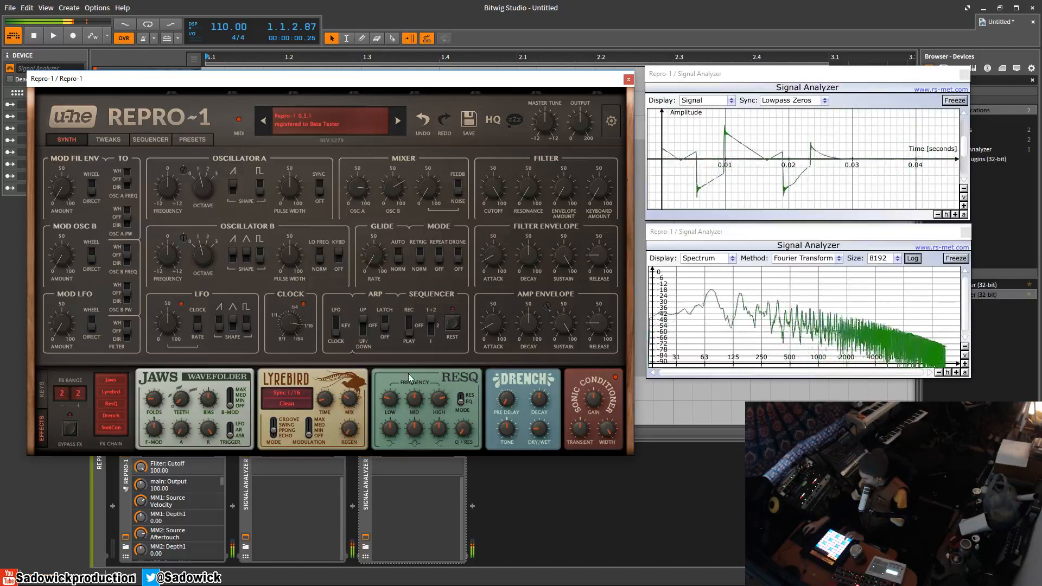
Extend the sequencer's pattern 1 to 4 active steps and set the step 3 note to 12.
click(104, 140)
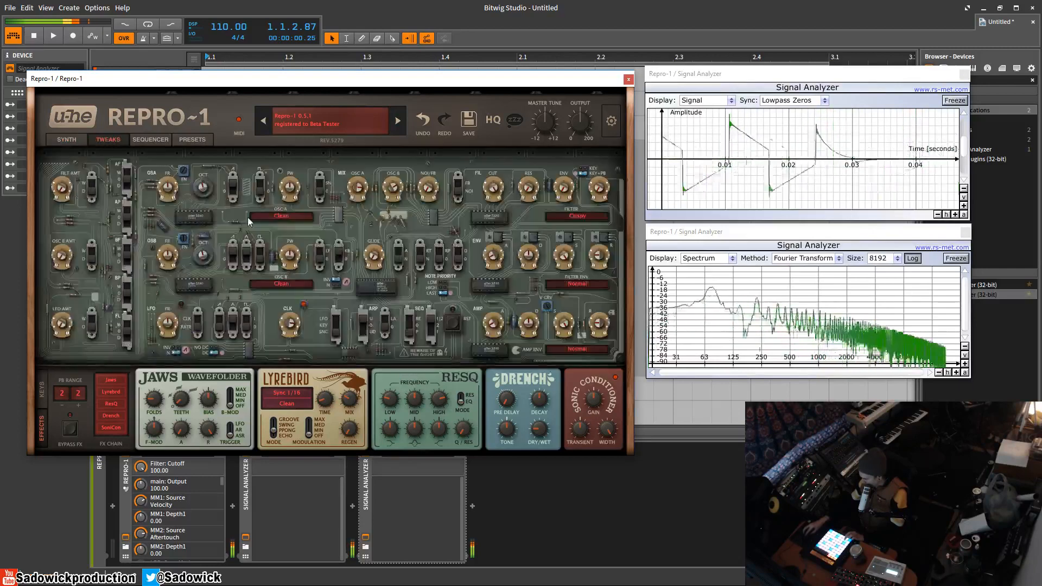
click(151, 139)
click(118, 166)
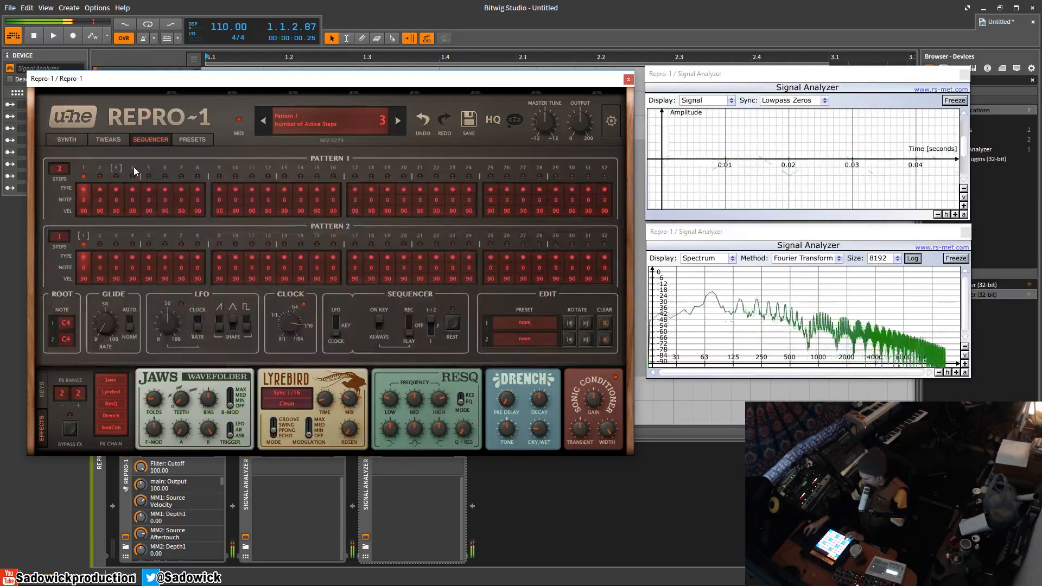
click(134, 167)
click(118, 200)
mouse_move(119, 199)
mouse_down()
mouse_move(119, 181)
mouse_move(116, 217)
mouse_move(126, 182)
mouse_up()
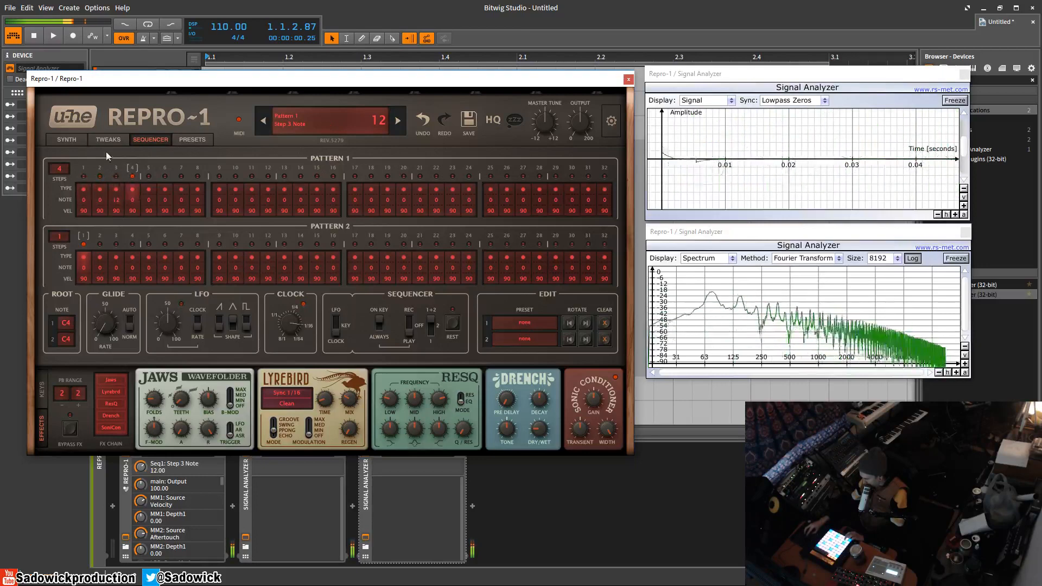
Adjust the filter envelope decay, try the filter cutoff at 45.50, and reset the cutoff to 100.00.
click(81, 139)
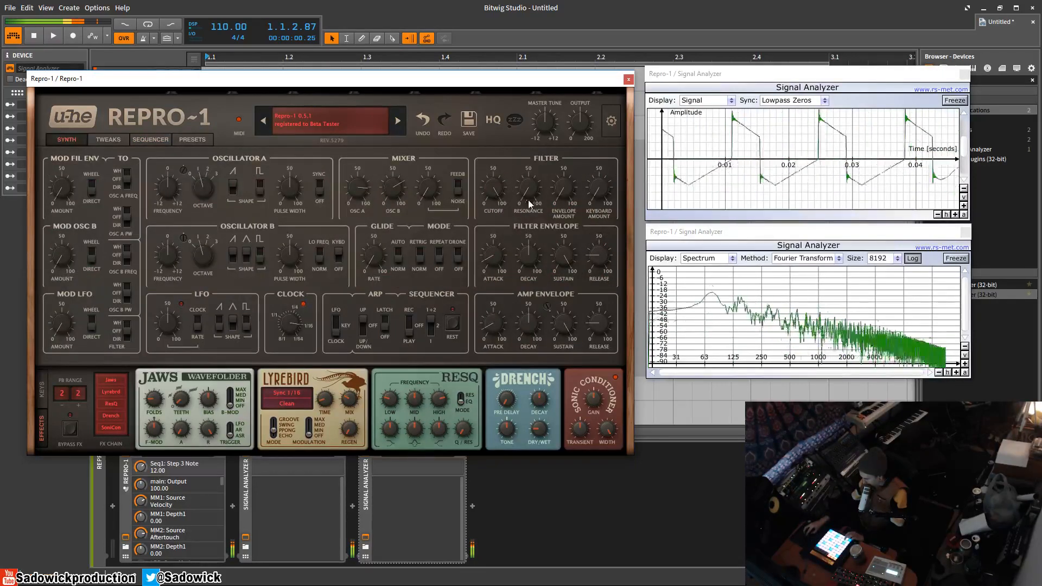
click(530, 254)
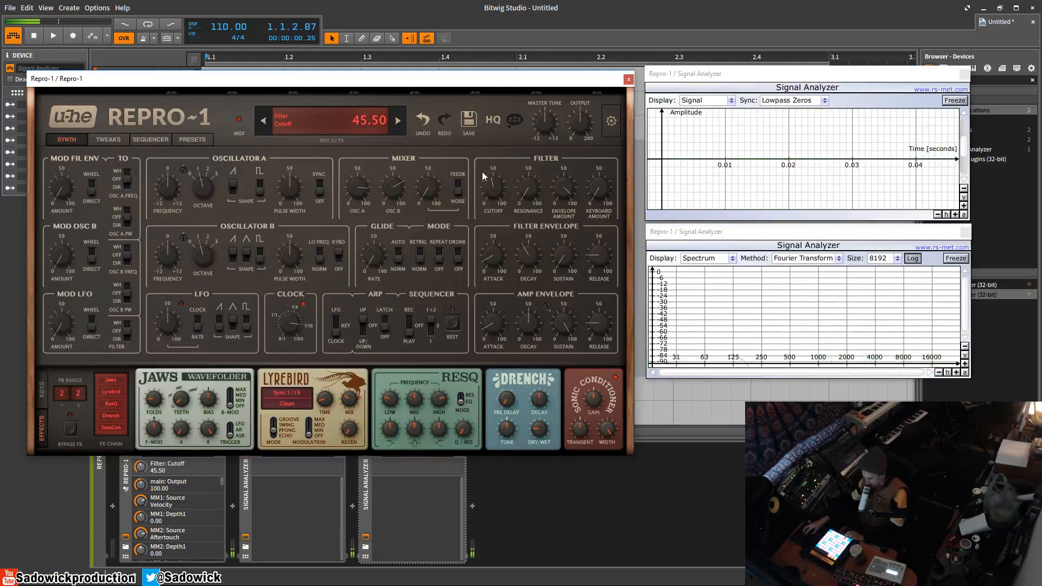
double_click(492, 192)
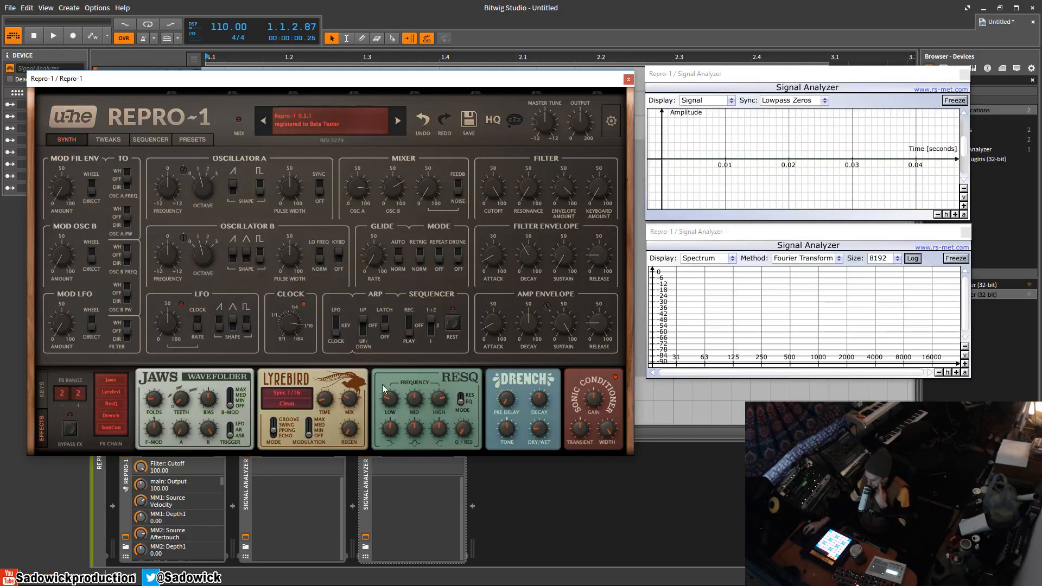
Show the synth's on-screen keyboard in place of the effects and play its lowest white key.
click(42, 391)
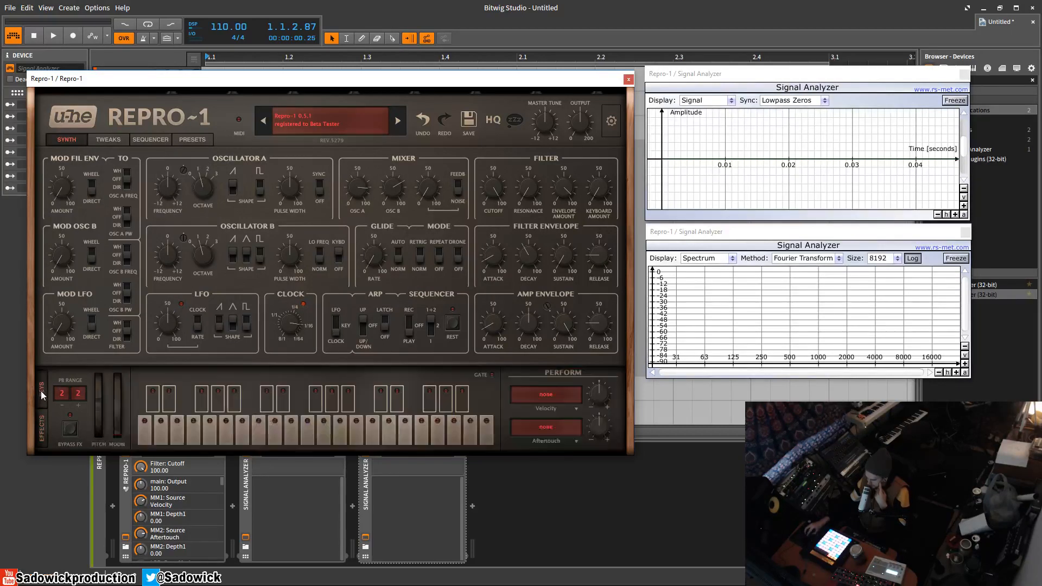
click(145, 428)
click(142, 427)
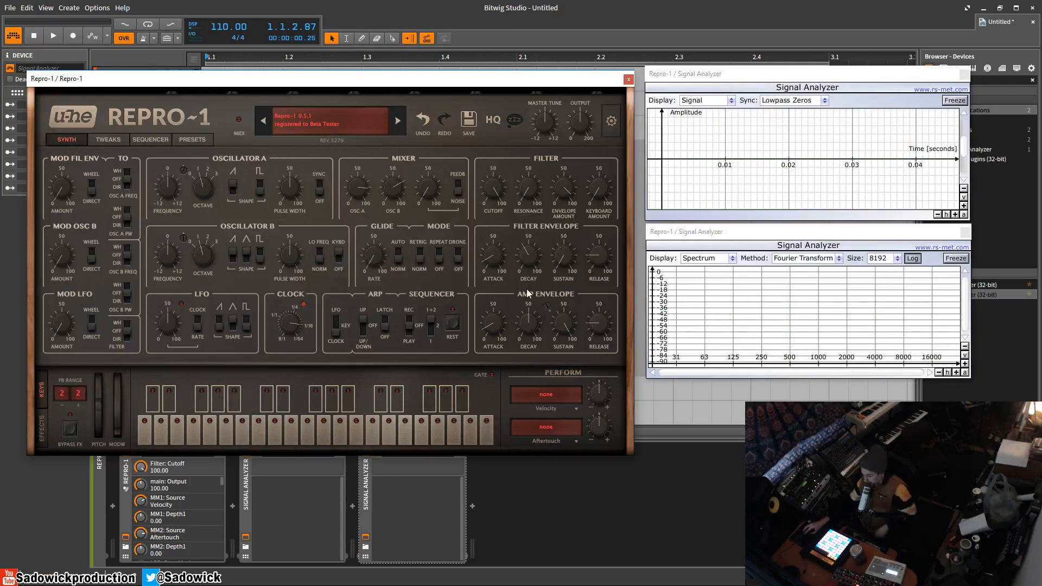
Set oscillator B's fine tune tweak to 1.40 and the amp volume curve tweak to 100.00.
click(109, 141)
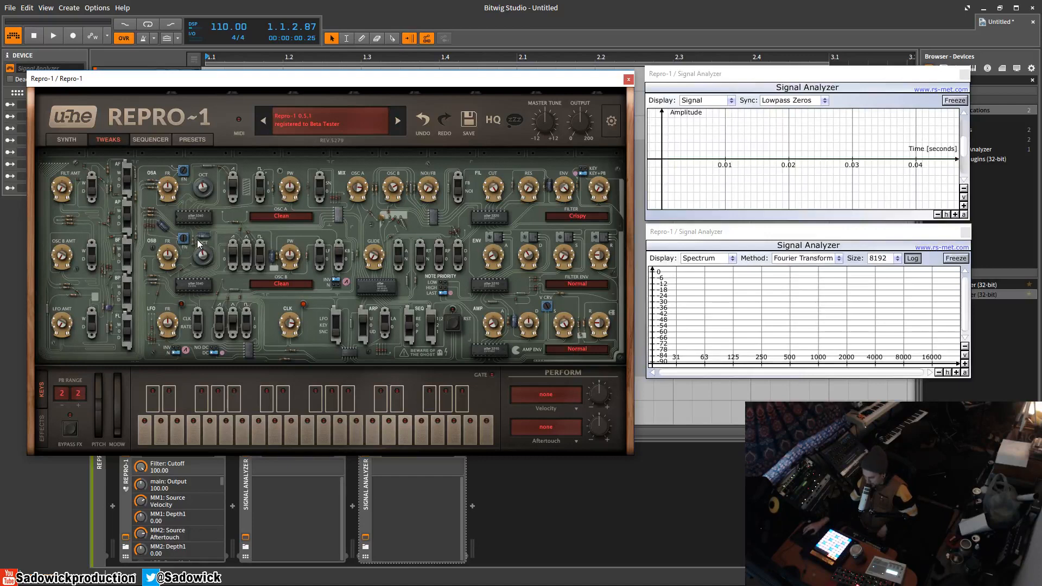
drag(182, 240, 190, 171)
drag(187, 214, 203, 232)
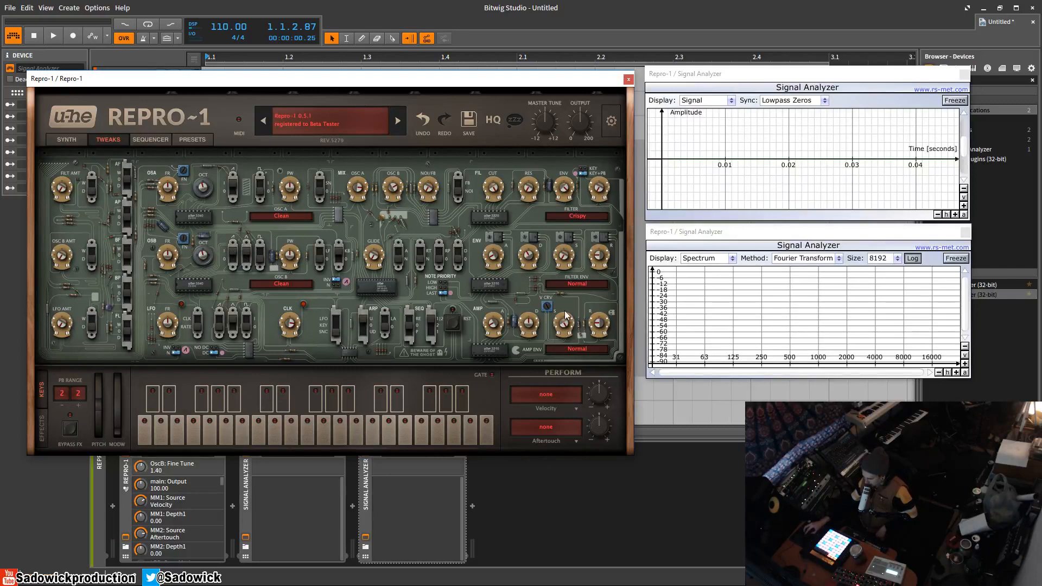
drag(548, 305, 562, 277)
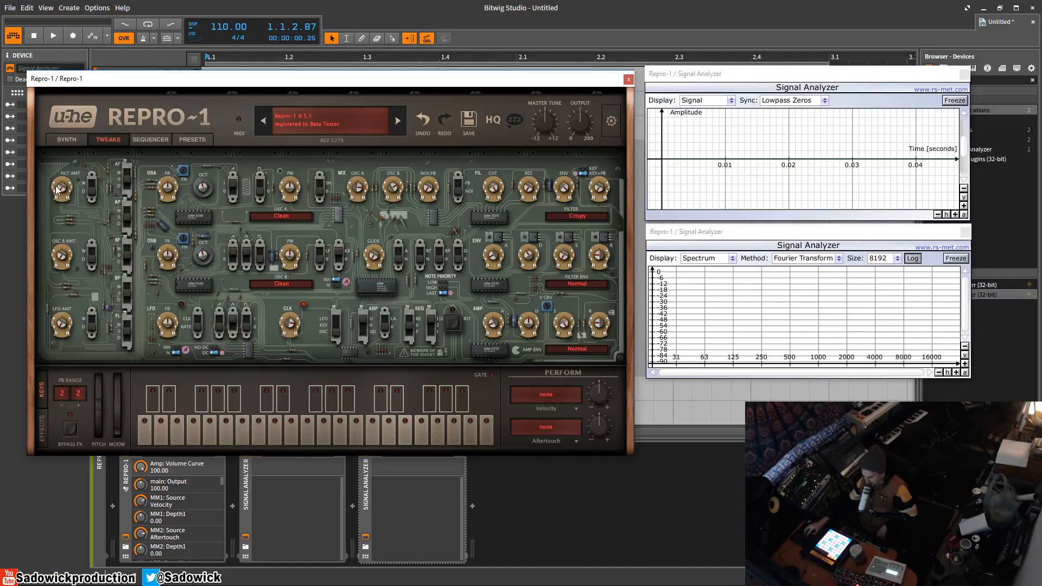
drag(61, 190, 66, 215)
drag(61, 201, 63, 223)
Move the Repro-1 window upward so it no longer covers the device chain.
drag(252, 82, 259, 59)
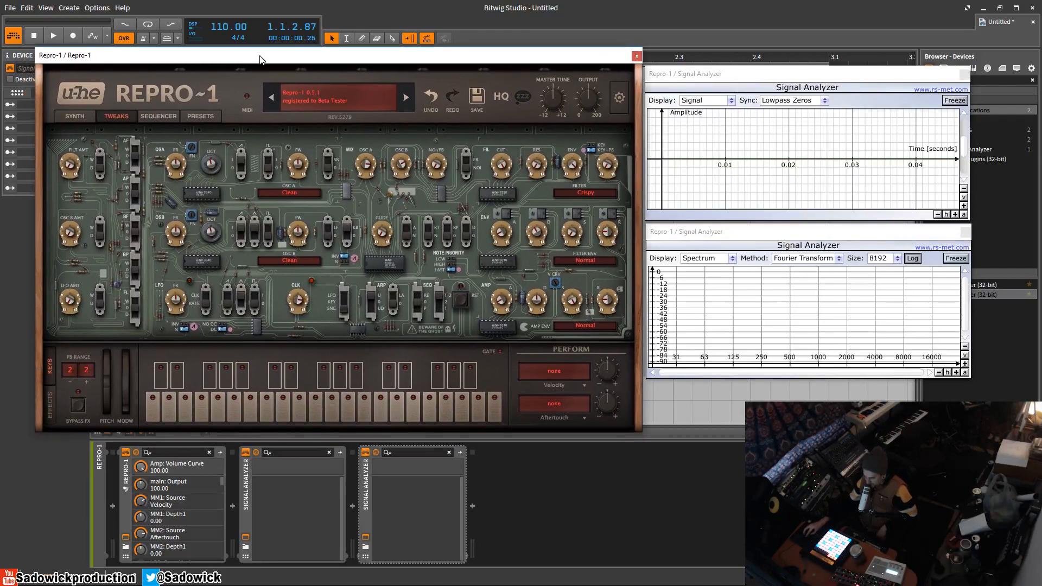
drag(259, 60, 251, 50)
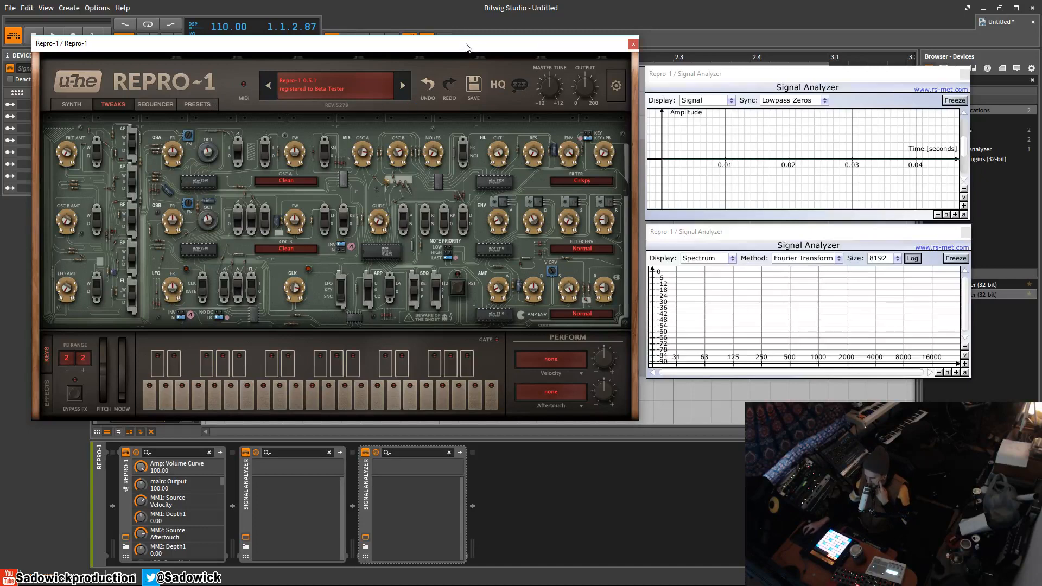
drag(466, 47, 458, 41)
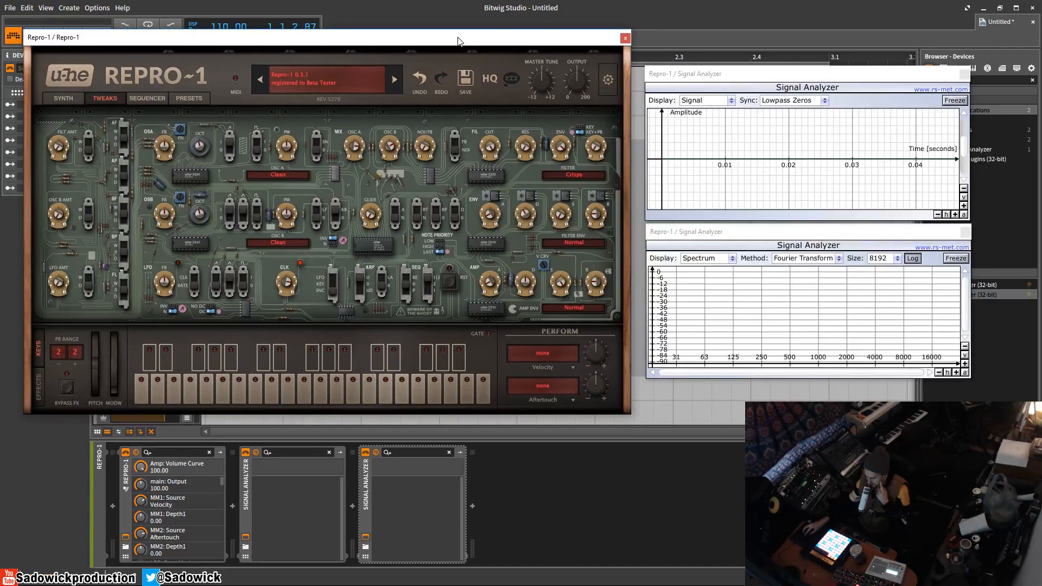